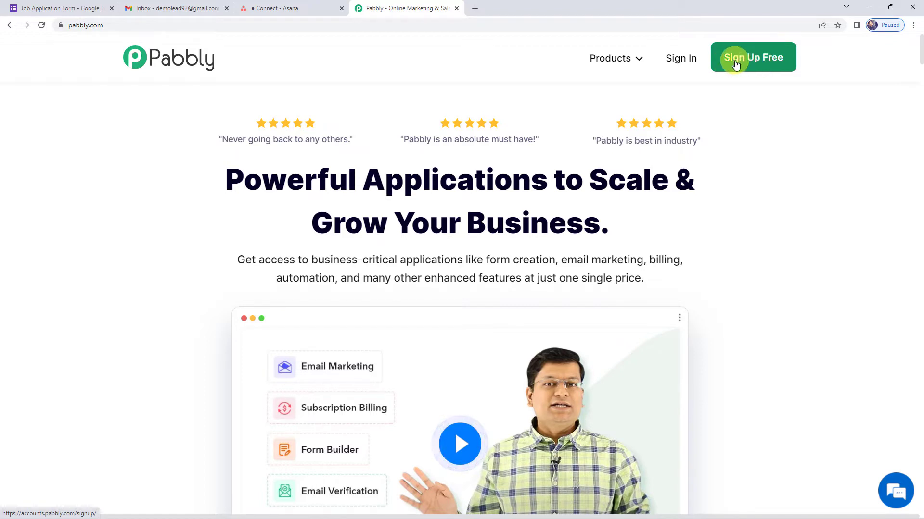
Step: Sign in to Pabbly and open the Pabbly Connect dashboard to browse existing workflows
click(743, 59)
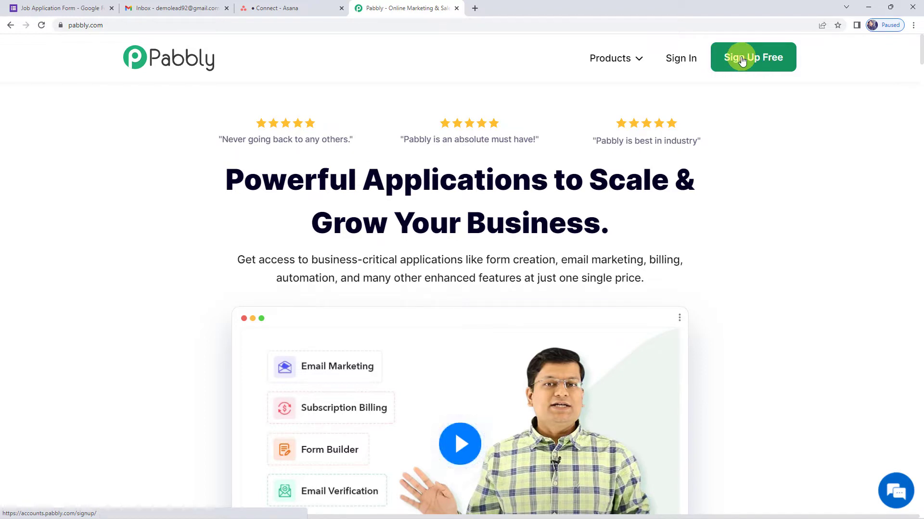
click(675, 61)
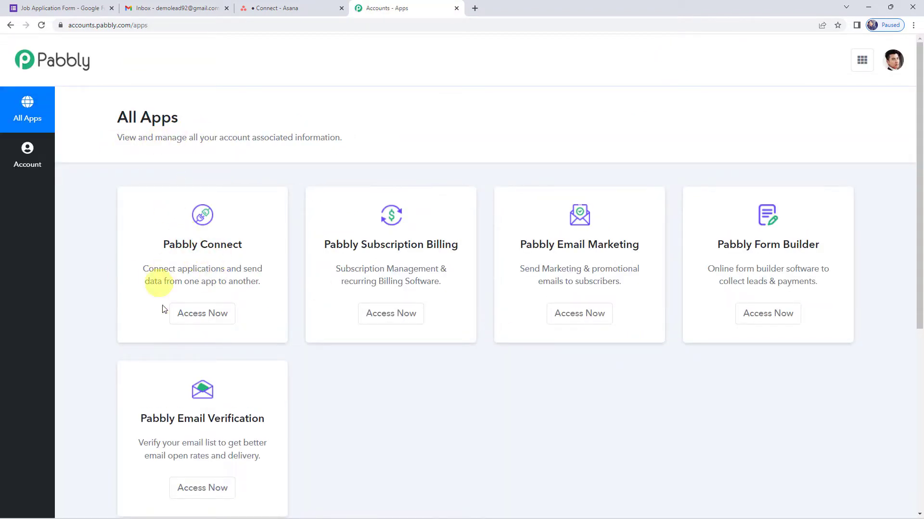
click(202, 317)
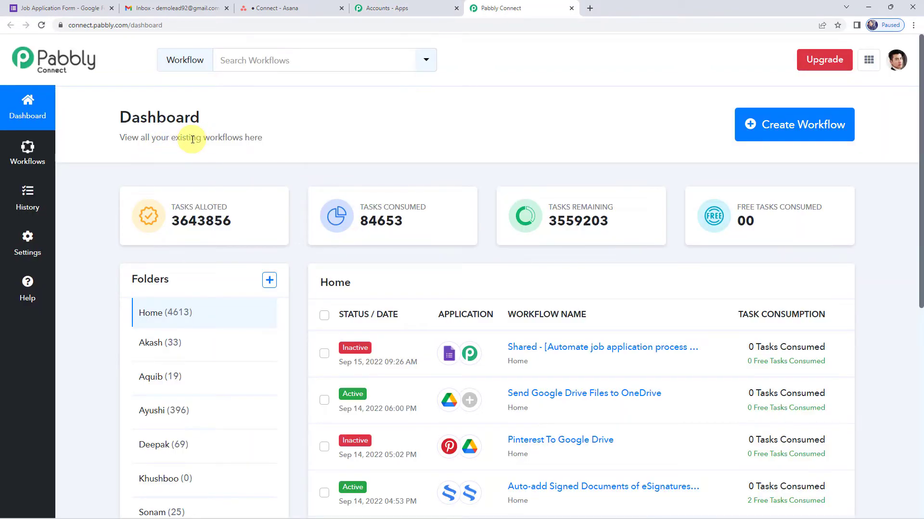
scroll(443, 354, down, 7)
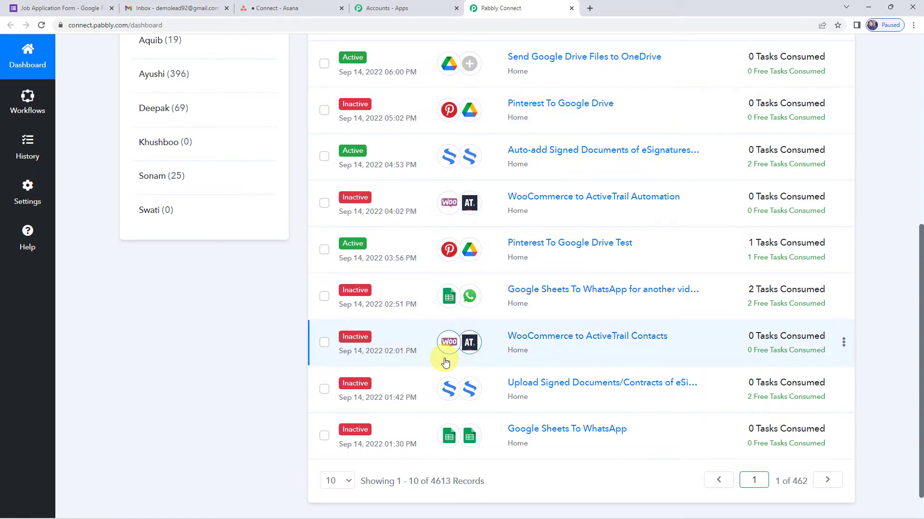
scroll(445, 364, up, 7)
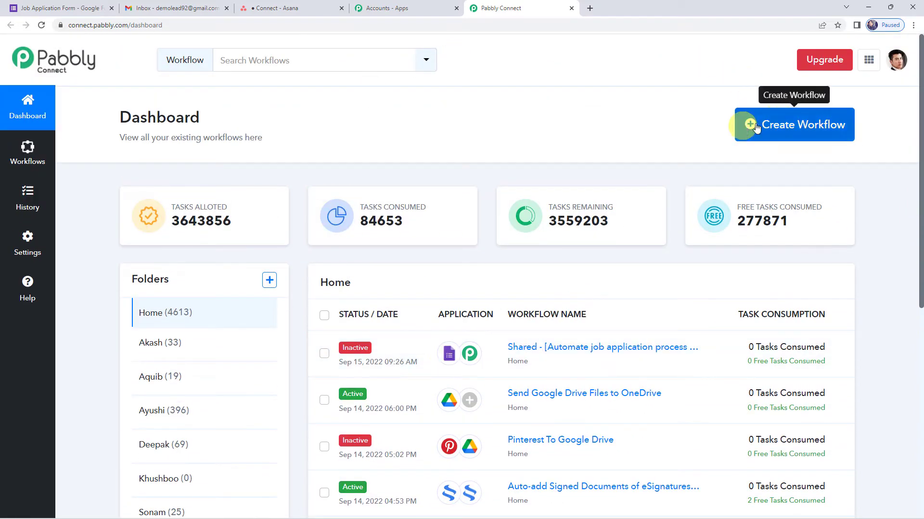
Step: Create a new workflow named 'Automate Job Application Process'
click(770, 124)
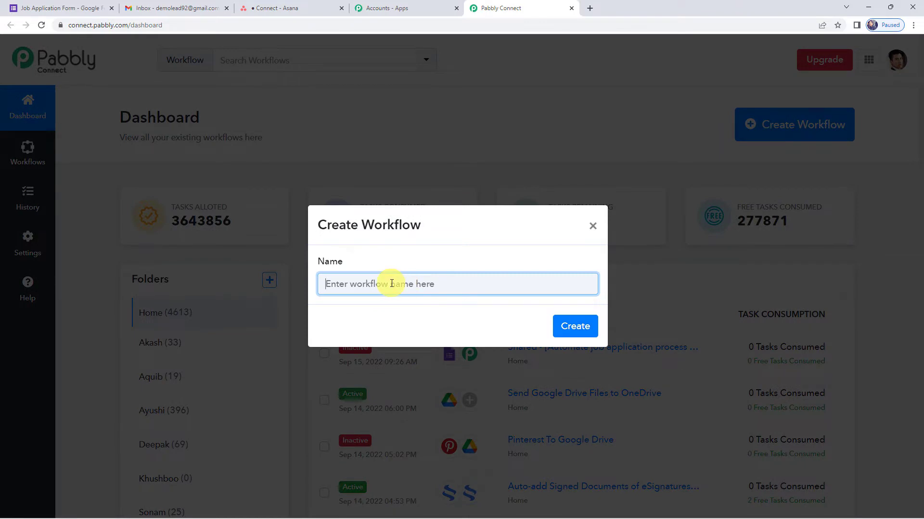
text(Automate Job Application Process)
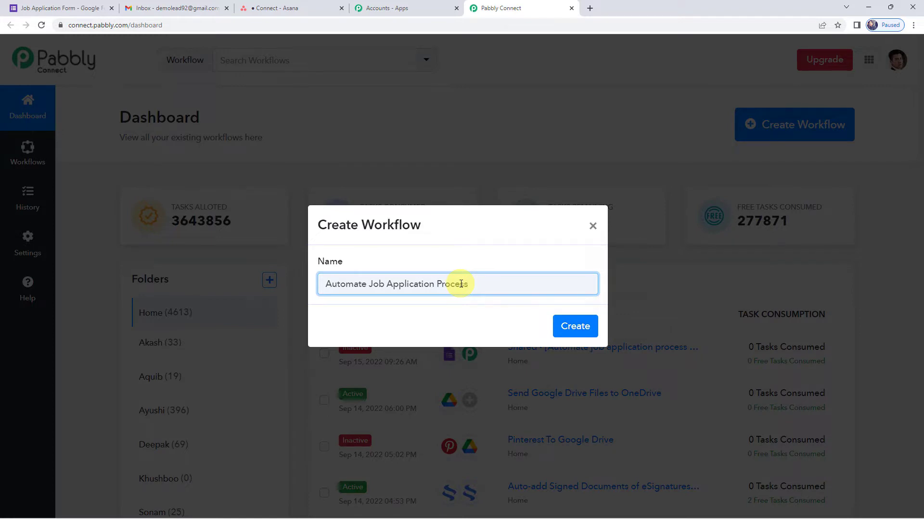
click(575, 326)
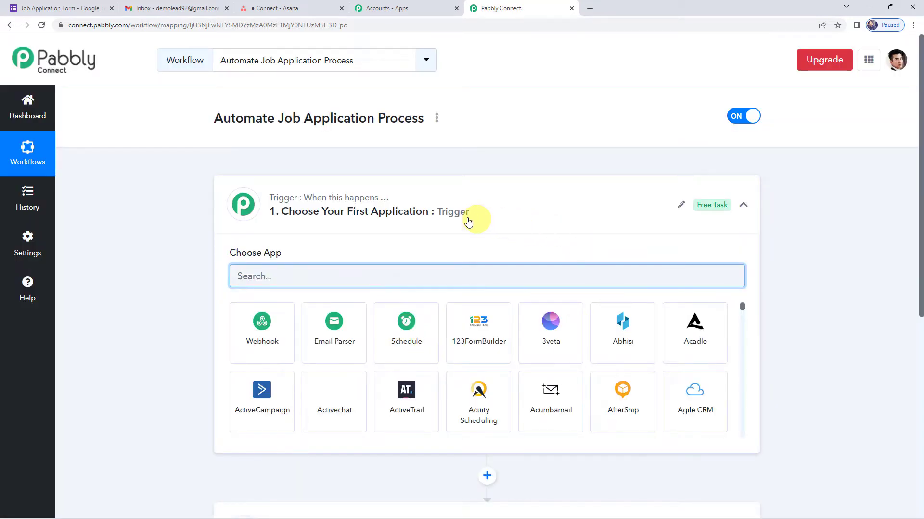
Step: Choose Google Forms as the trigger app by searching 'Googl'
click(469, 222)
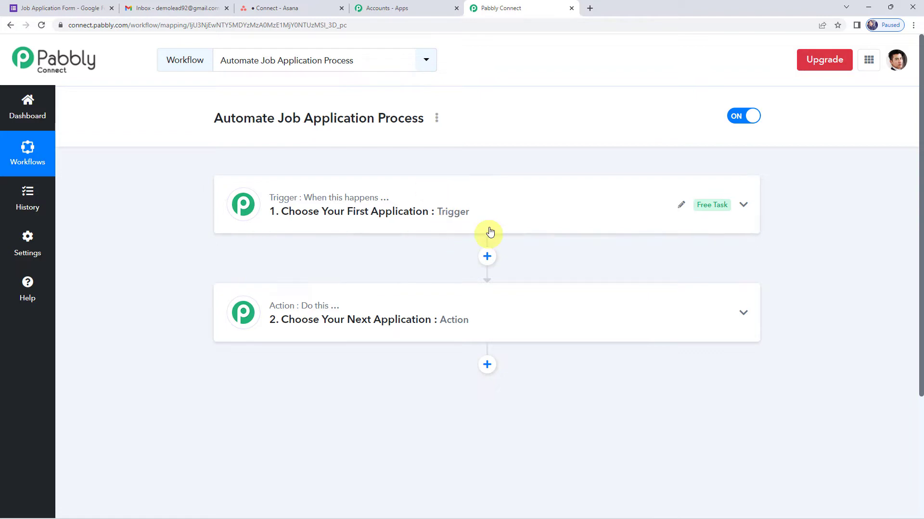
click(475, 218)
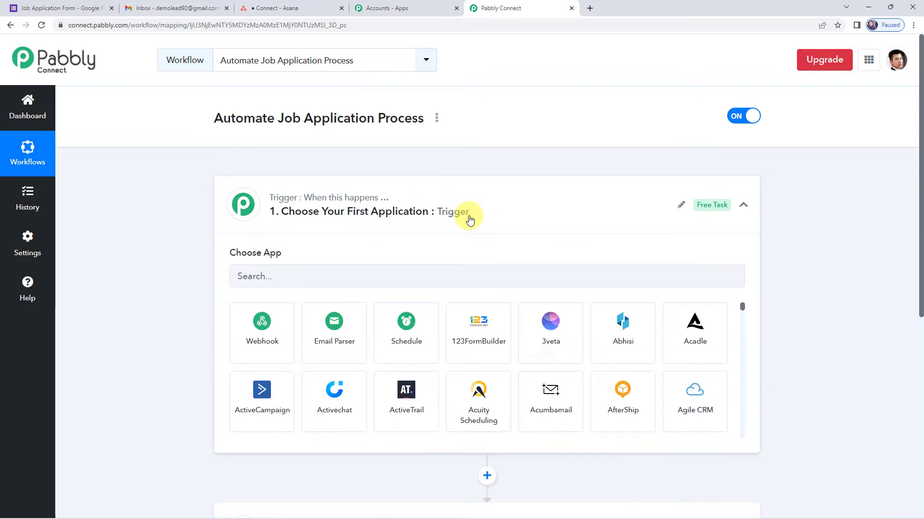
click(284, 272)
text(Googl)
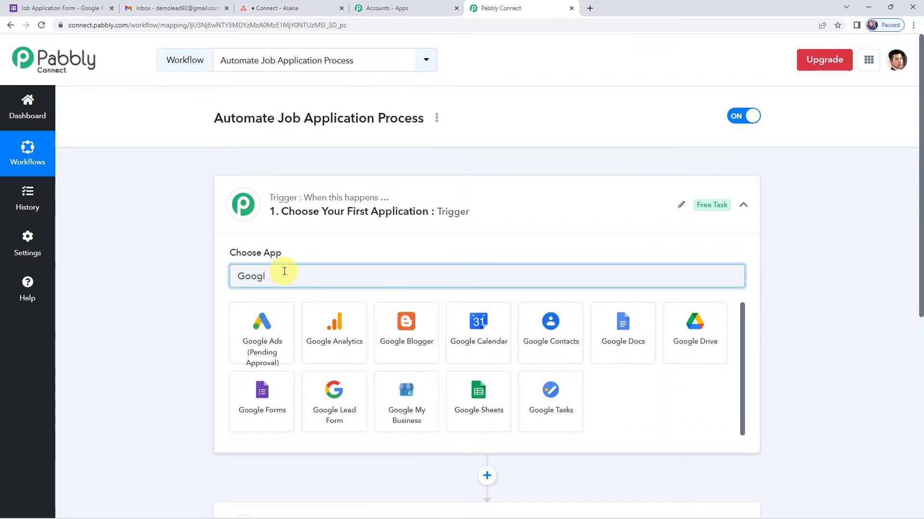
click(255, 391)
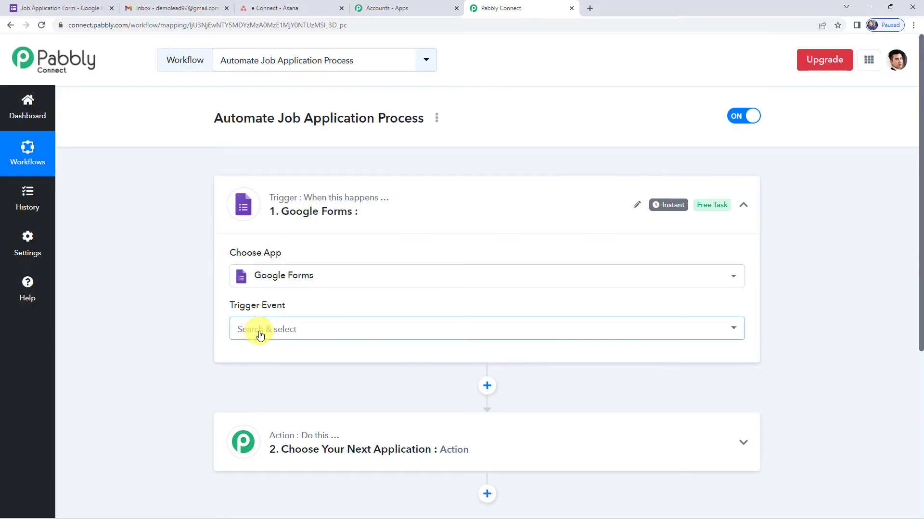
Step: Set the trigger event to New Response Received and review the webhook setup instructions
click(260, 335)
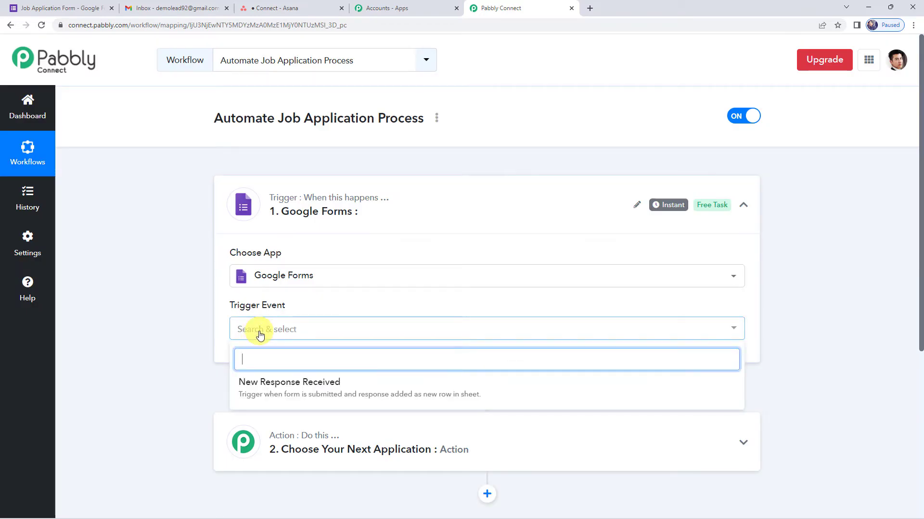
click(329, 387)
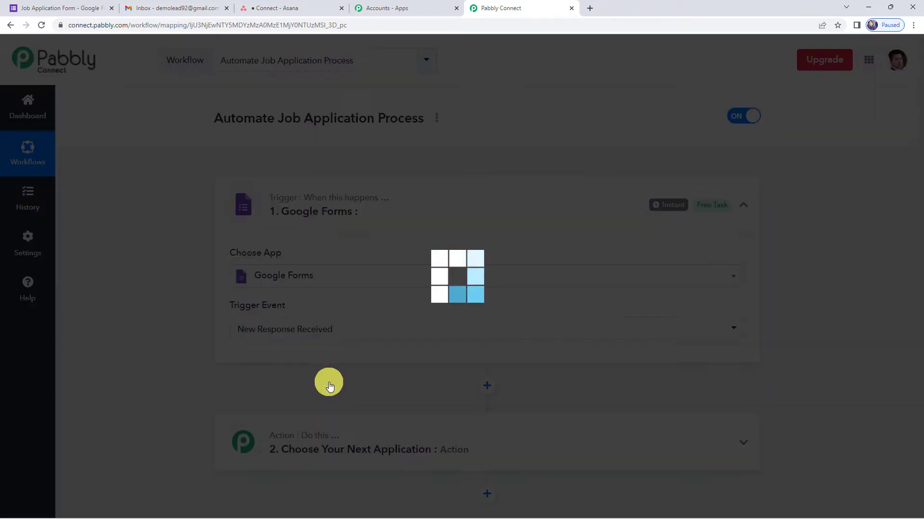
scroll(201, 366, down, 2)
scroll(201, 366, down, 1)
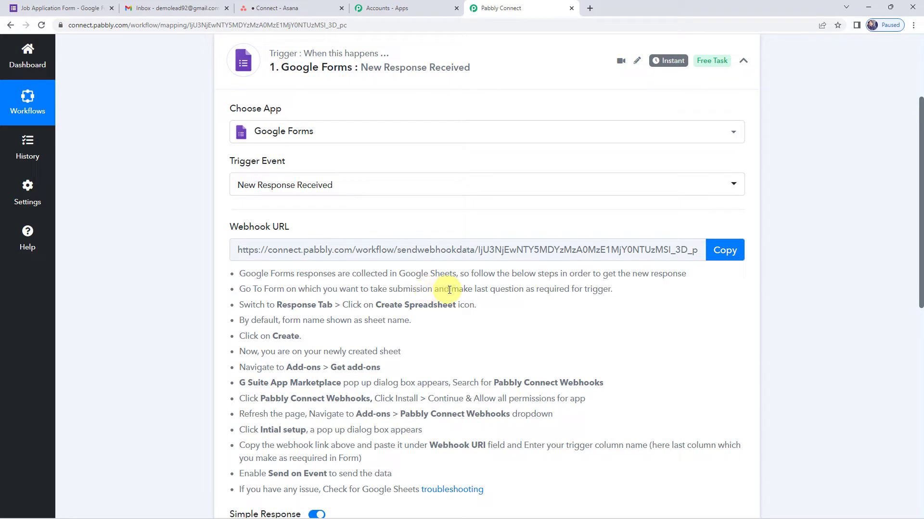
drag(474, 290, 612, 292)
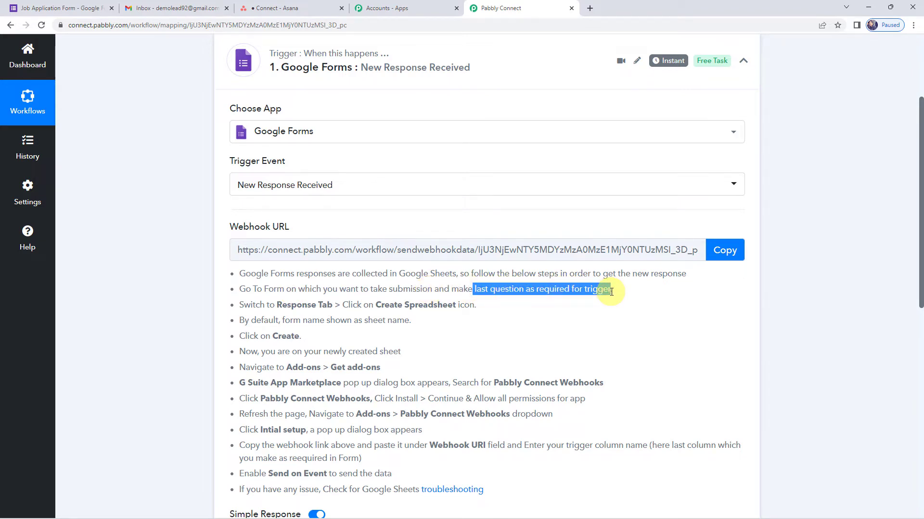
Step: Review the Job Application Form's questions down to the required Code Word
click(63, 10)
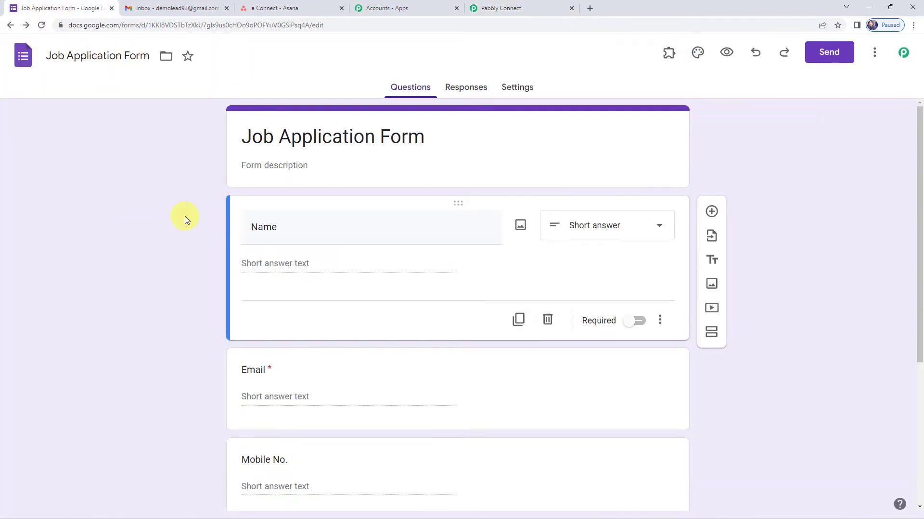
scroll(269, 241, down, 3)
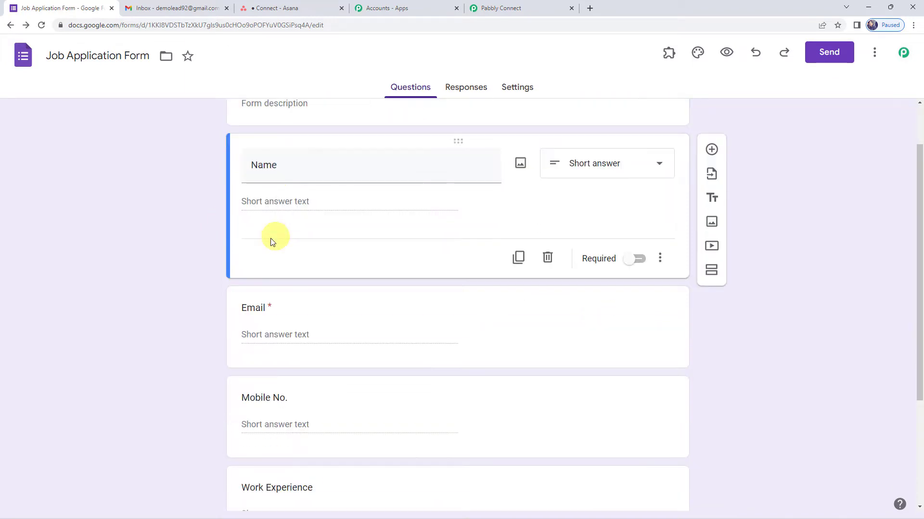
scroll(255, 339, down, 2)
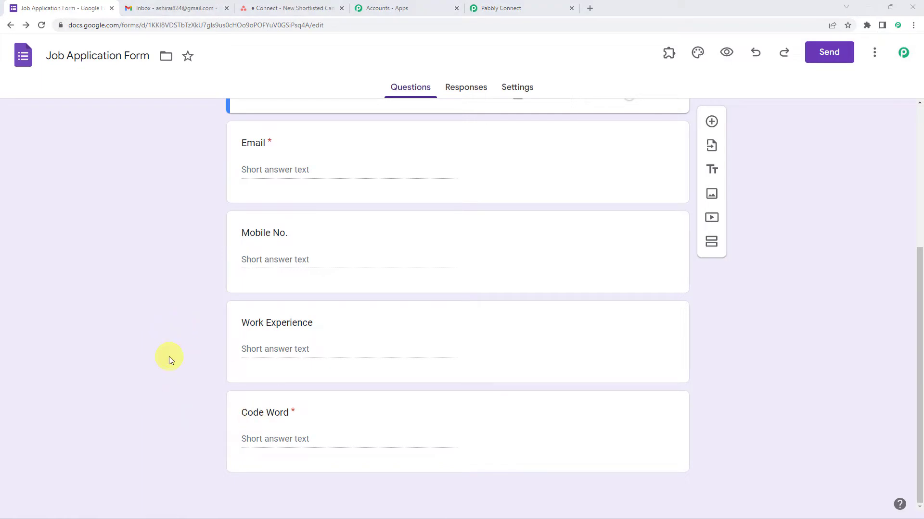
click(273, 412)
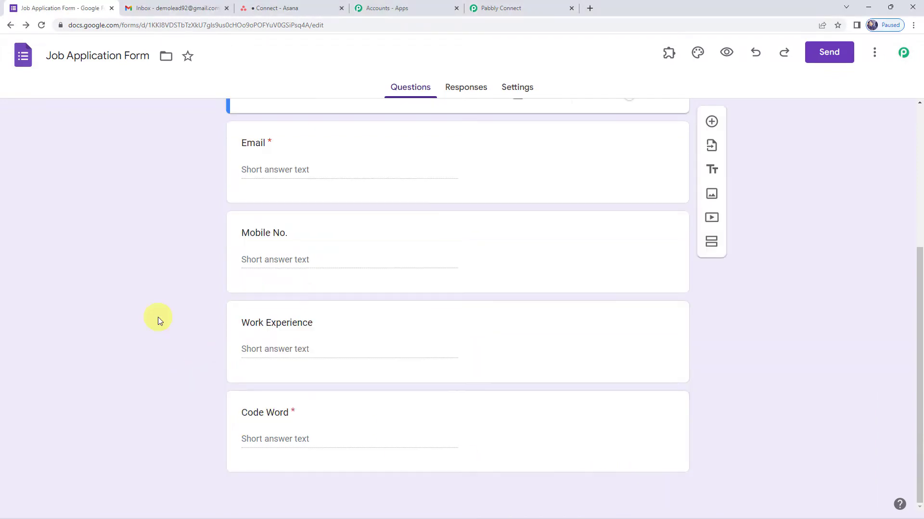
Step: Check that the form has 0 responses and open its live preview
click(474, 90)
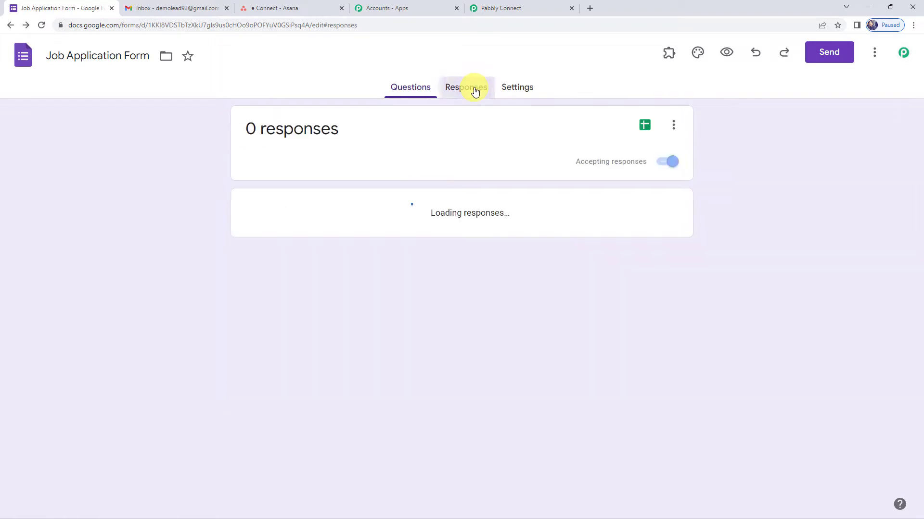
drag(358, 127, 240, 128)
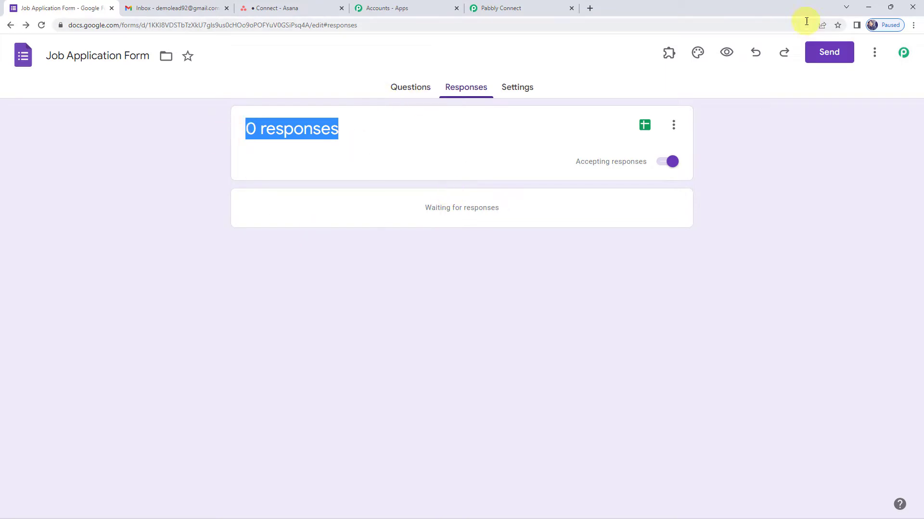
click(726, 53)
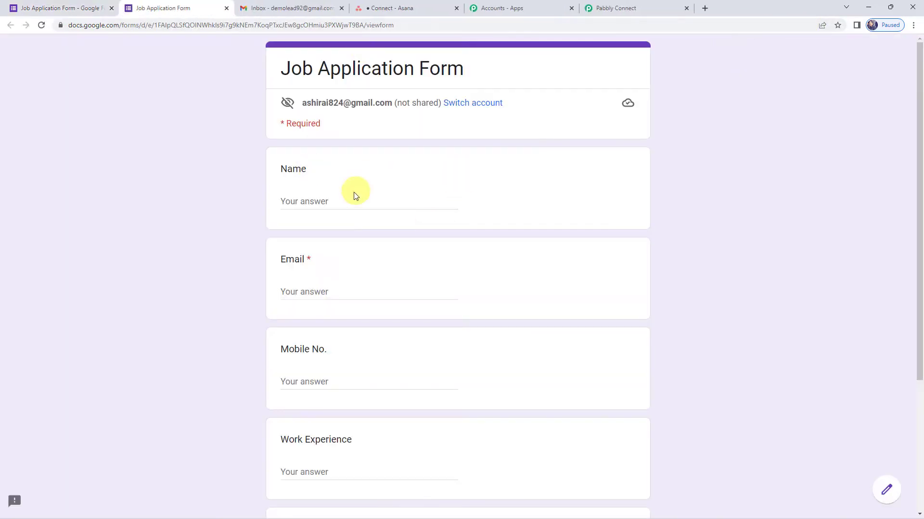
Step: Fill in the applicant's name, e-mail address and mobile number
click(321, 205)
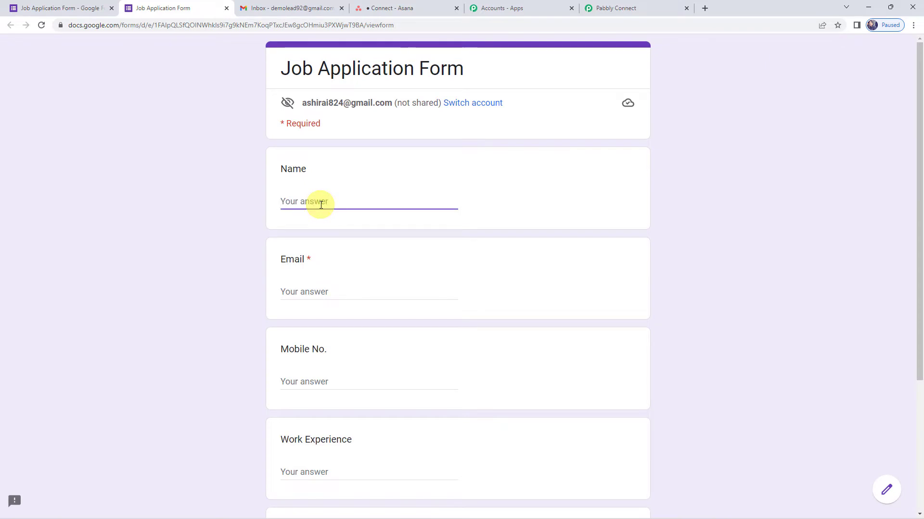
text(Demo Ncame)
key(BackSpace)
key(BackSpace)
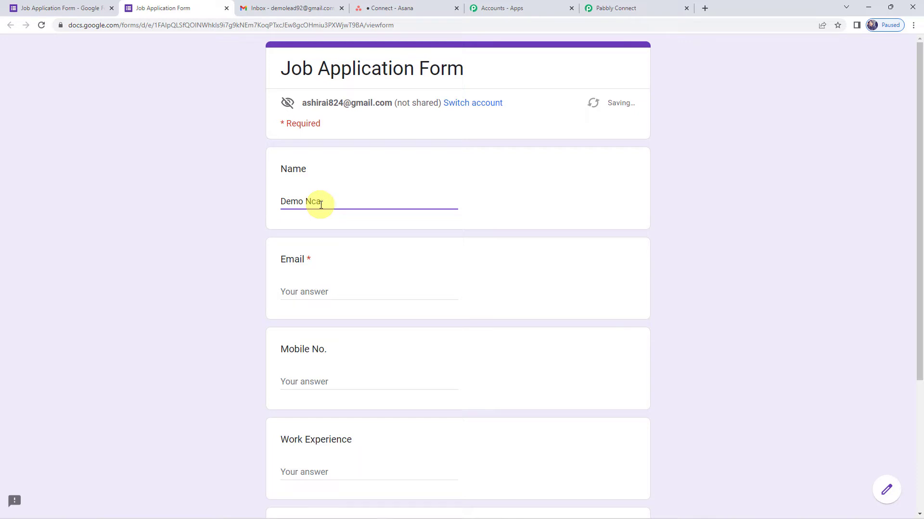
text(ame)
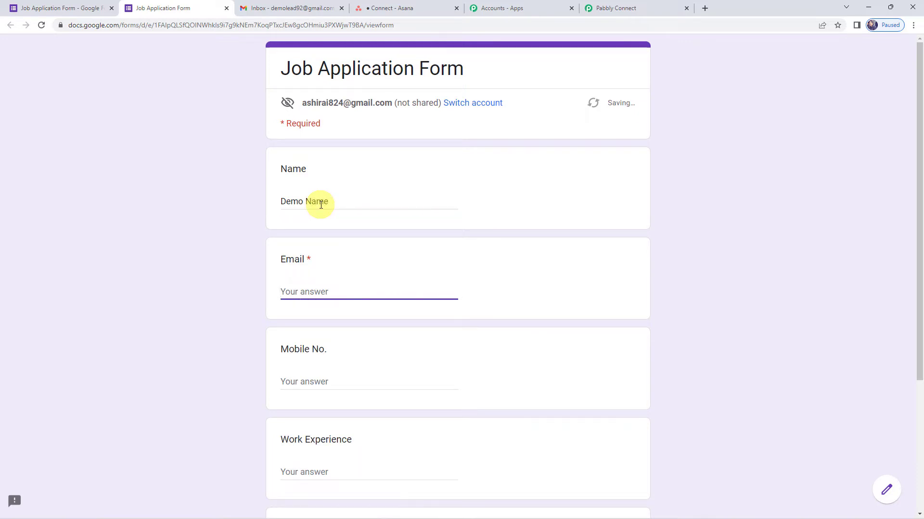
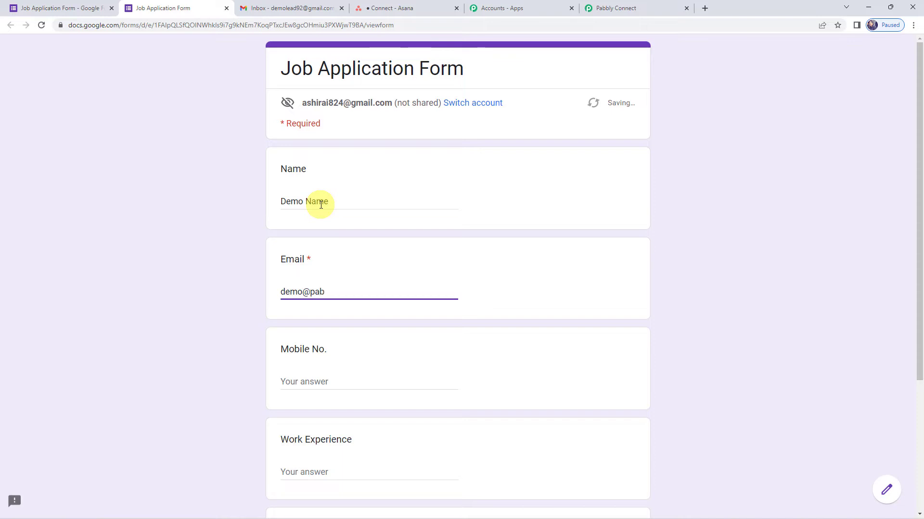
key(Tab)
text(9)
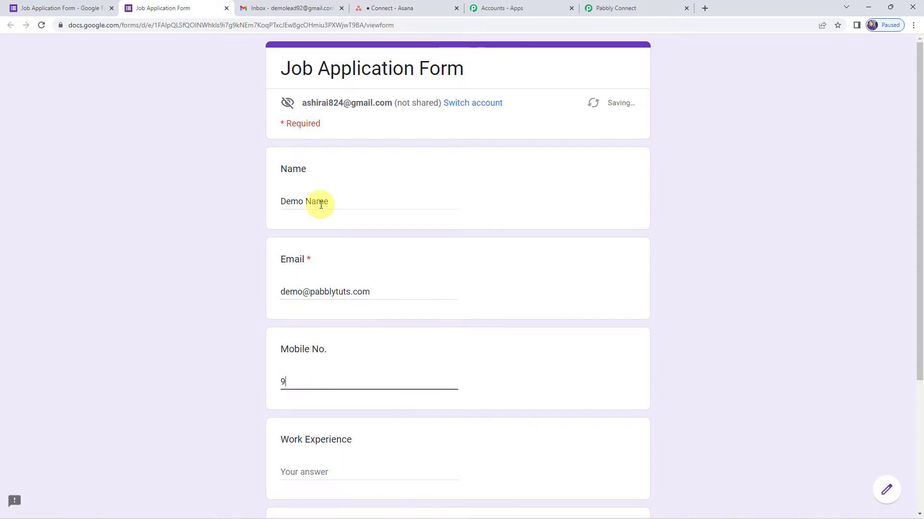
text(xxxxxxxxx0)
scroll(320, 202, down, 4)
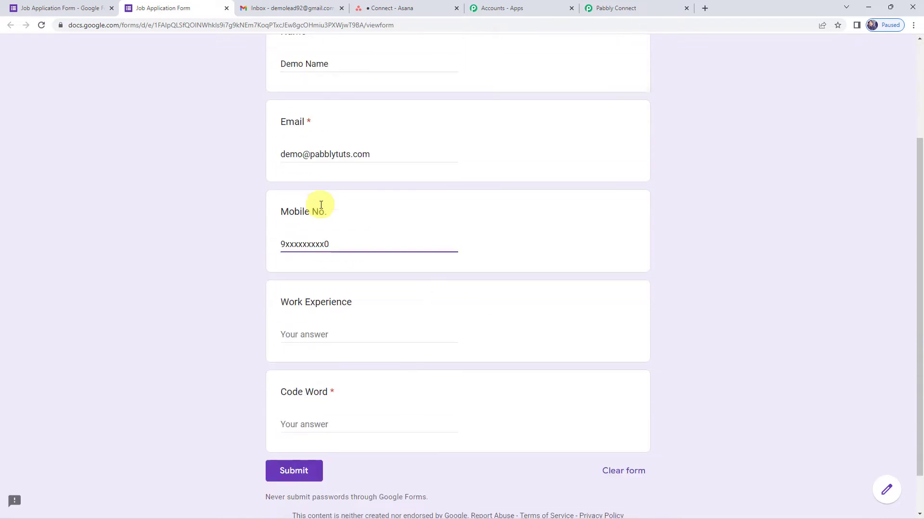
Step: Enter 5 years of work experience and code word HR011, then submit the form
click(329, 283)
text(5 y)
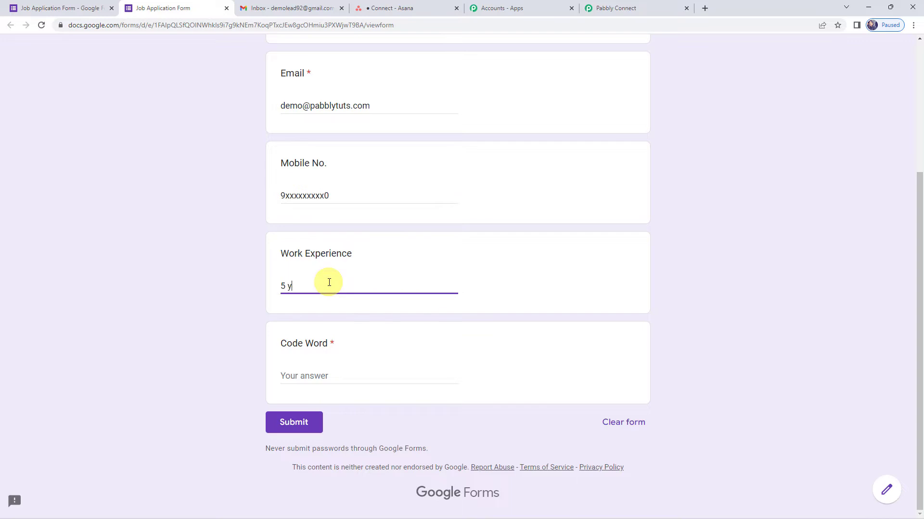
text(eras)
click(319, 374)
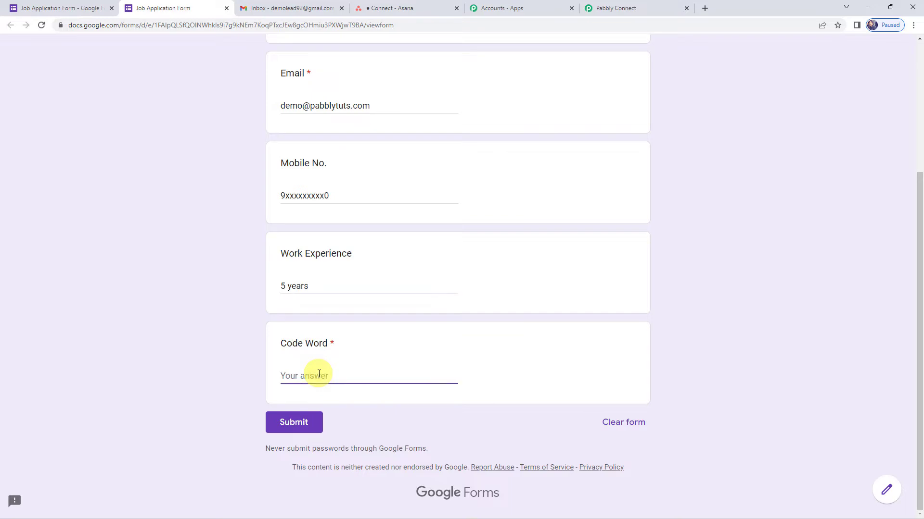
text(HR011)
click(308, 424)
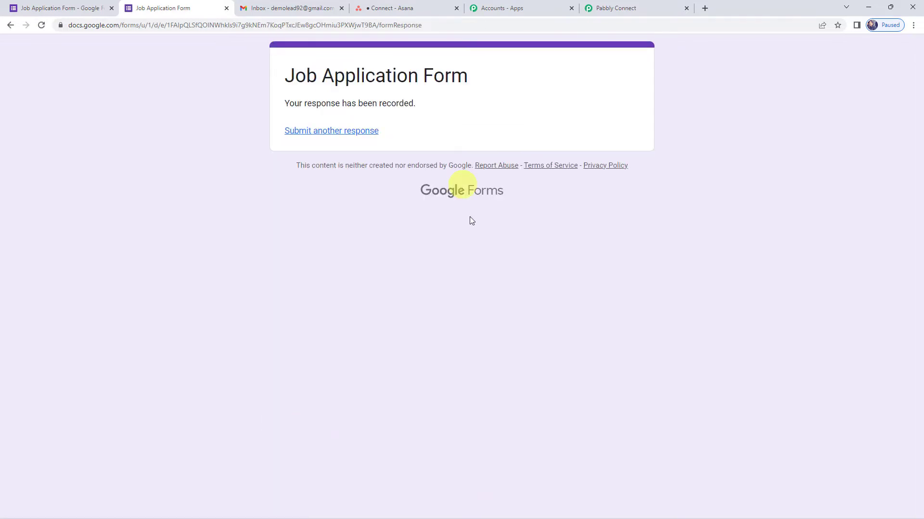
Step: Set the form's response destination to a newly created spreadsheet
click(61, 8)
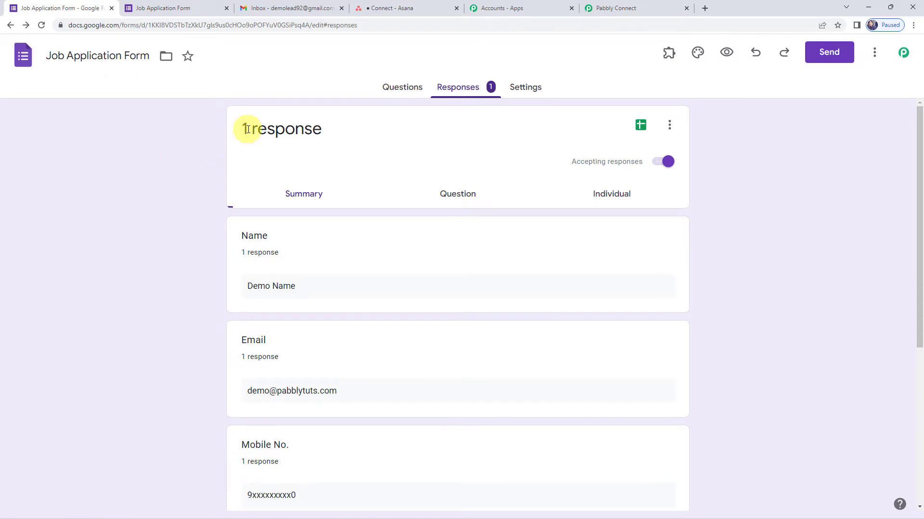
drag(241, 129, 343, 133)
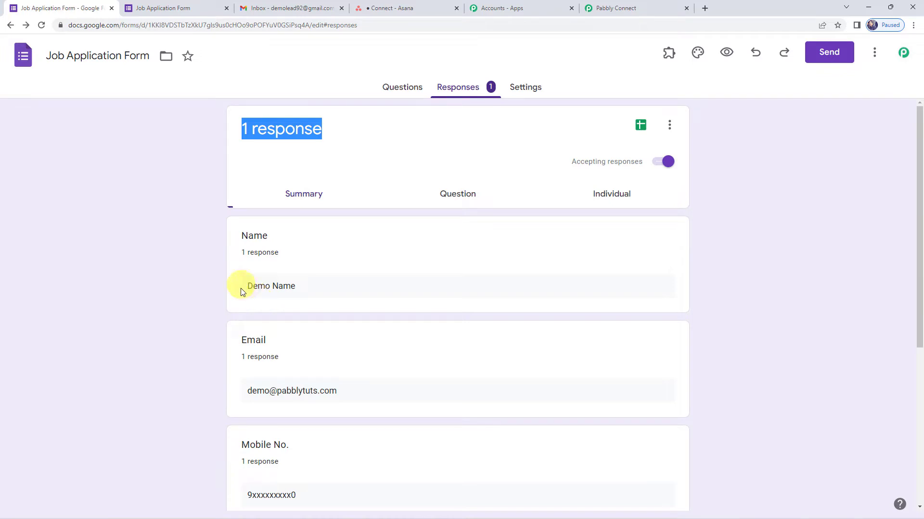
click(669, 128)
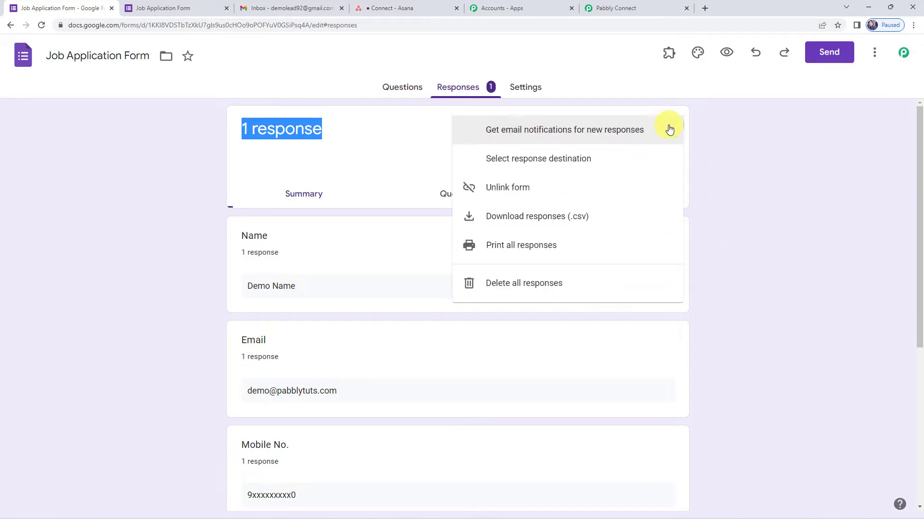
click(585, 165)
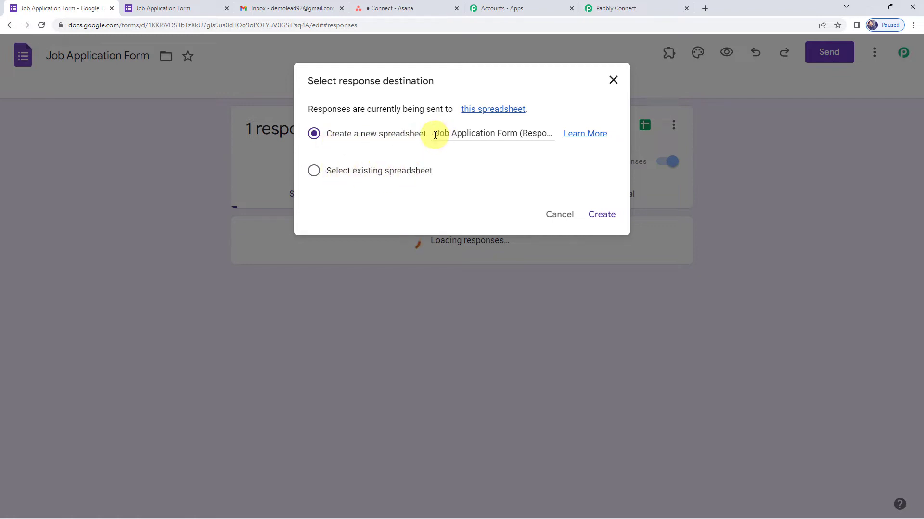
click(534, 133)
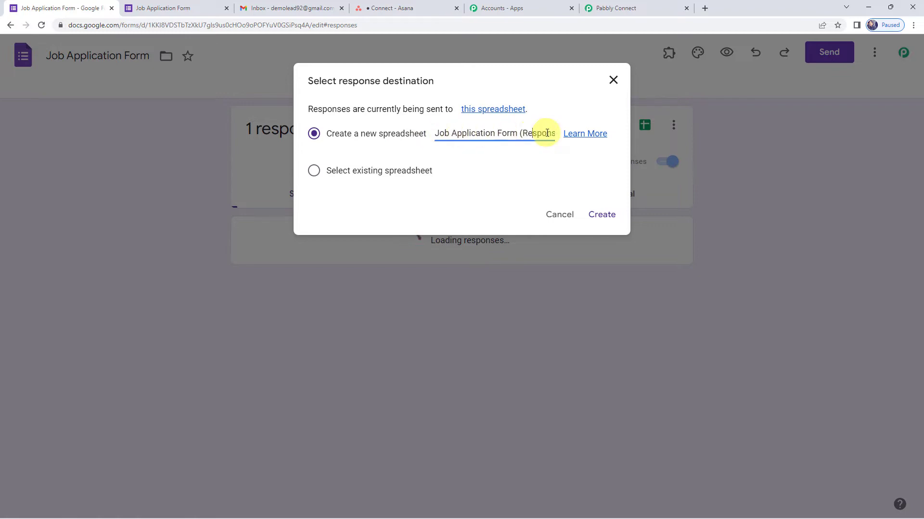
click(601, 214)
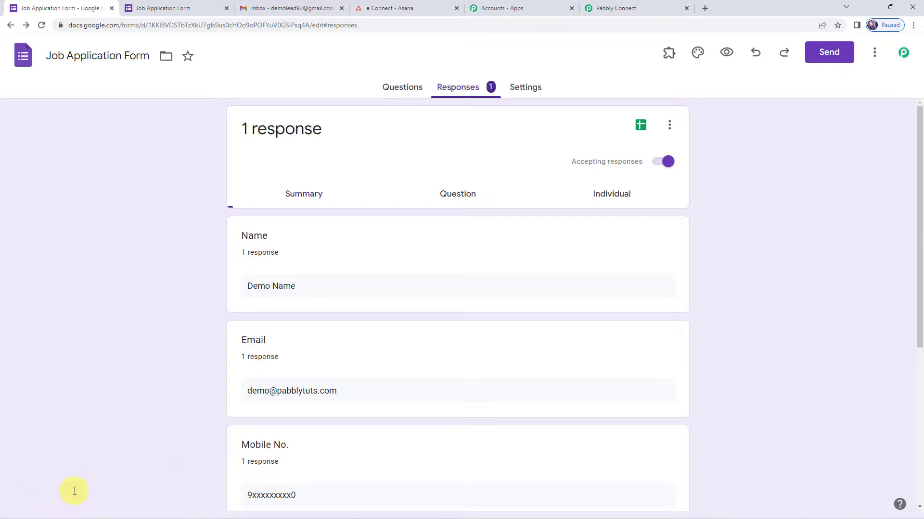
Step: Open the responses spreadsheet and copy the Pabbly Connect webhook URL
click(639, 127)
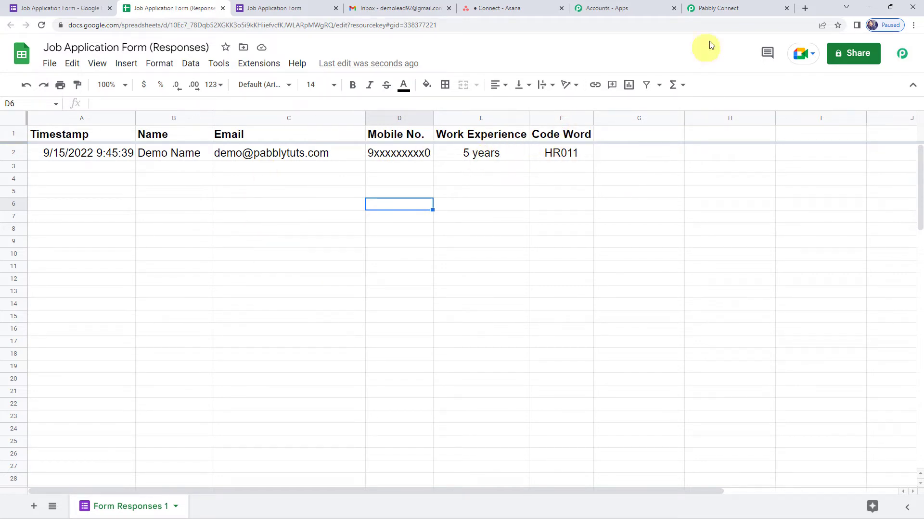
click(724, 8)
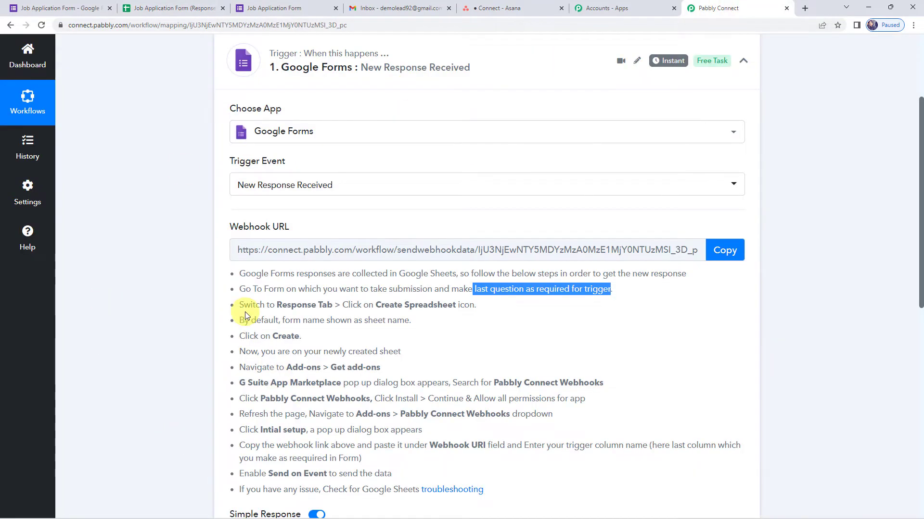
scroll(245, 311, down, 3)
scroll(512, 415, up, 1)
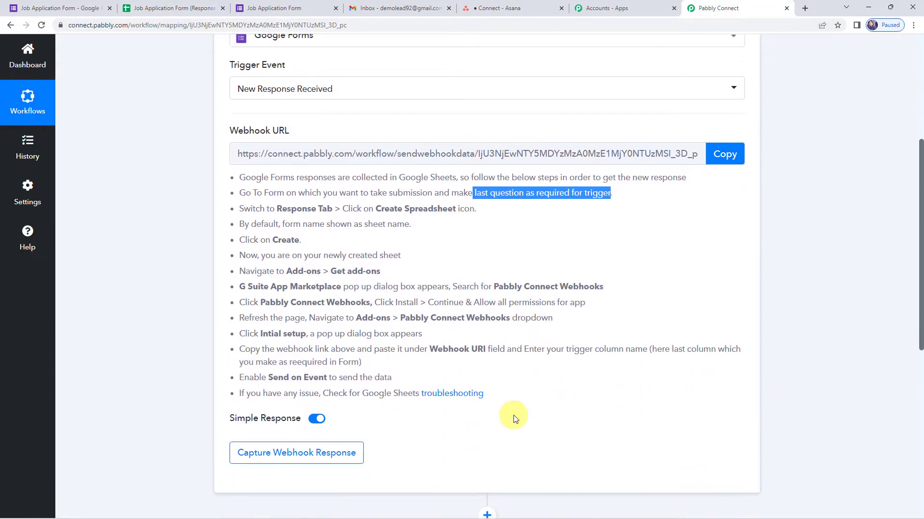
click(734, 157)
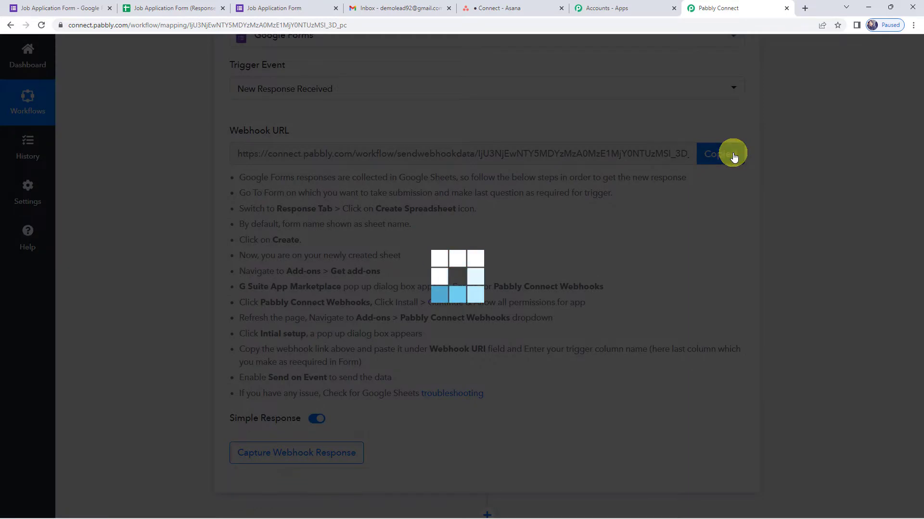
click(171, 5)
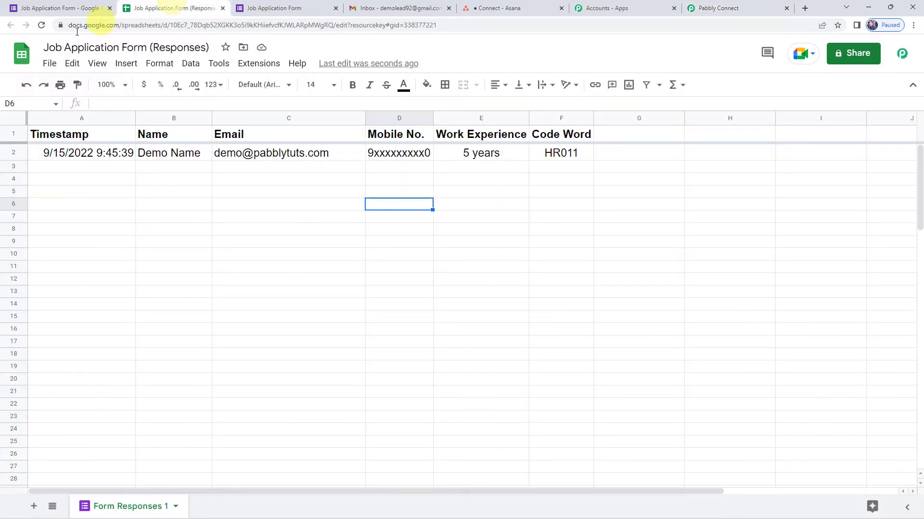
click(258, 63)
mouse_move(301, 93)
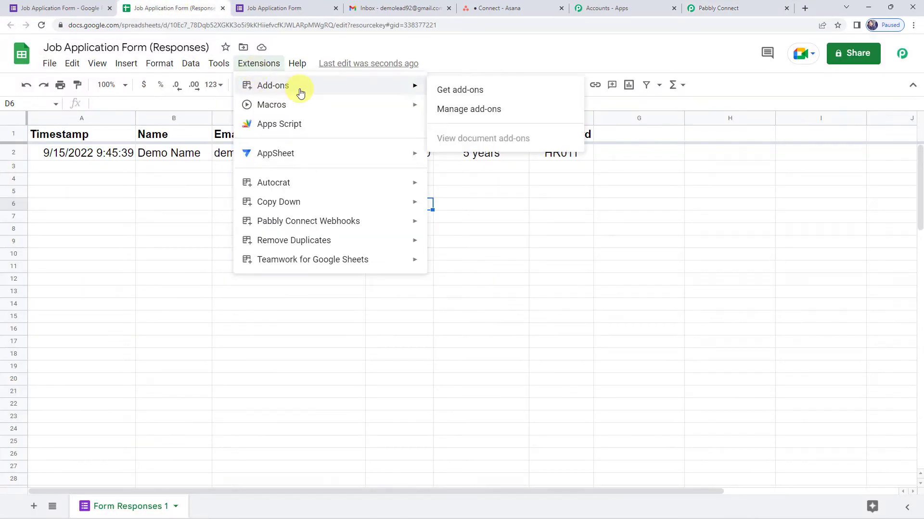
click(465, 91)
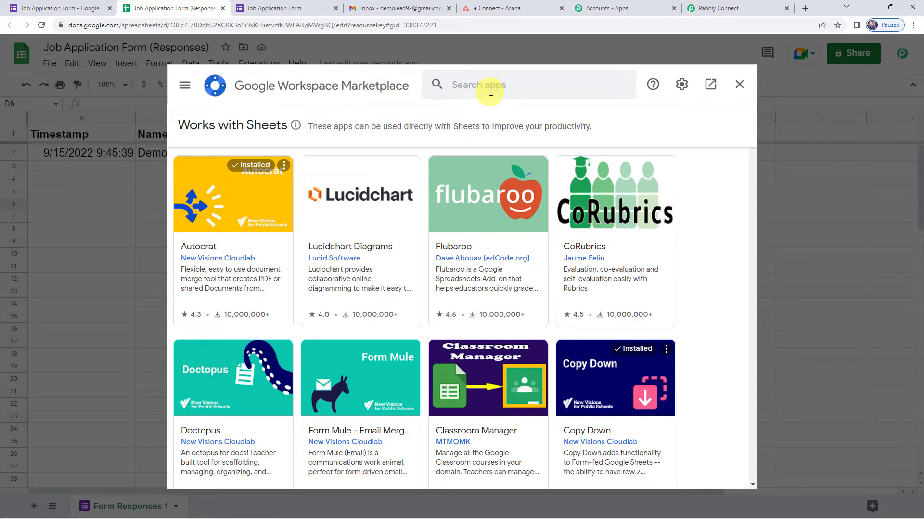
click(490, 90)
text(pab)
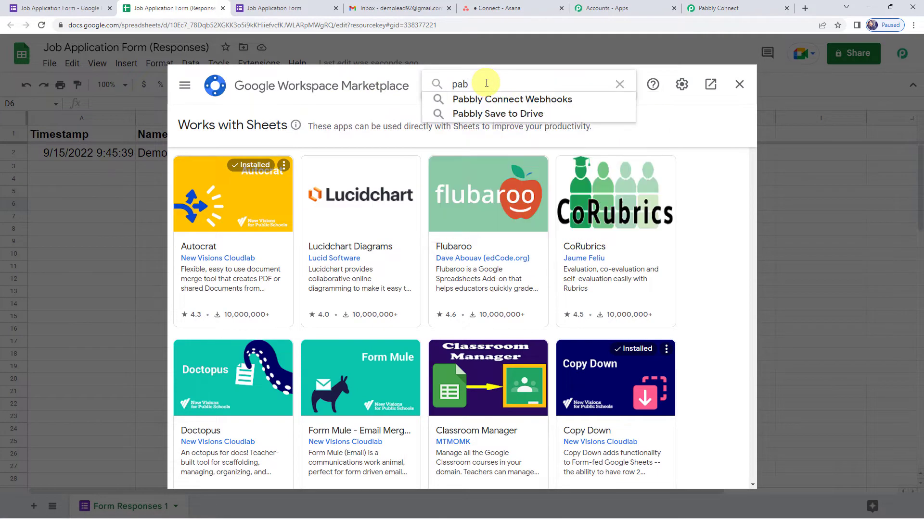
text(bly)
click(486, 99)
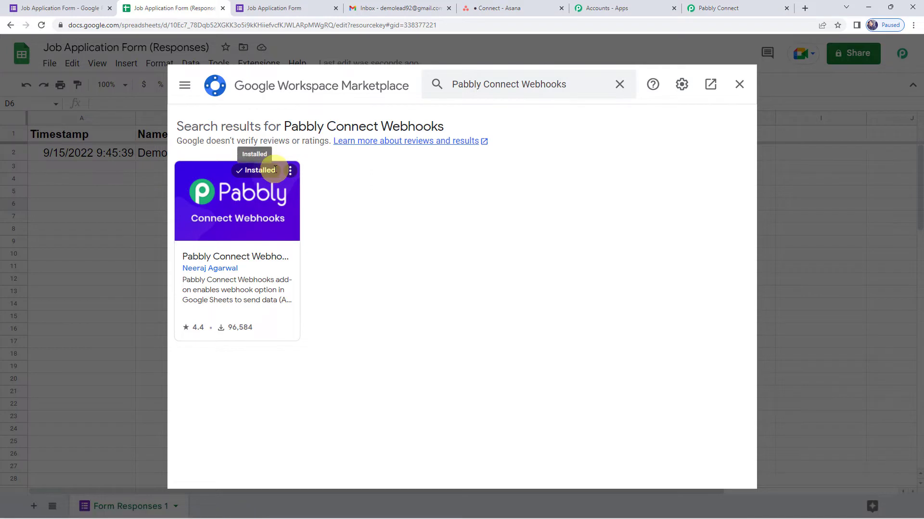
click(739, 86)
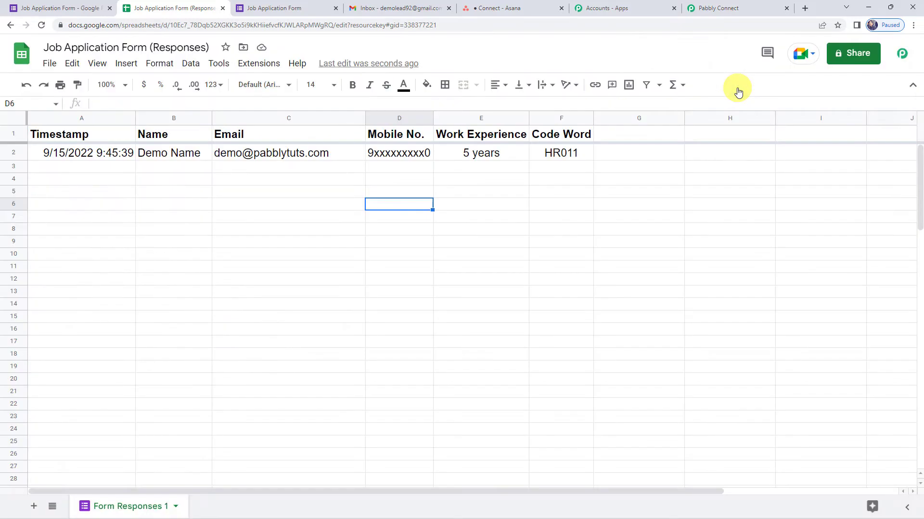
Step: Reload the sheet and launch Extensions > Pabbly Connect Webhooks > Initial Setup
click(39, 27)
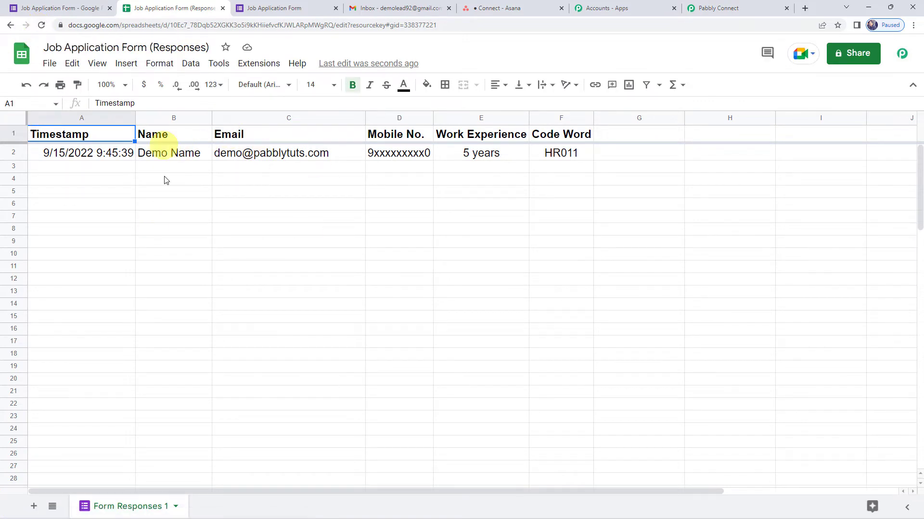
click(268, 217)
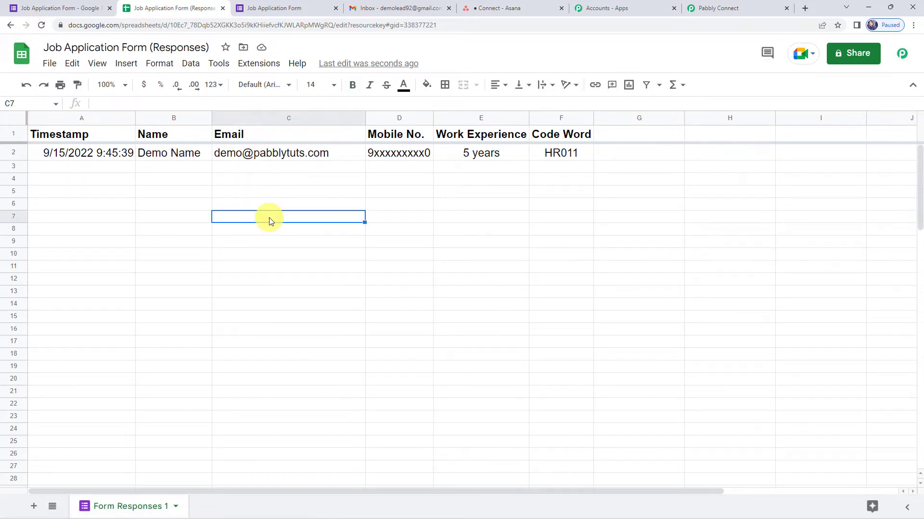
click(261, 66)
mouse_move(295, 227)
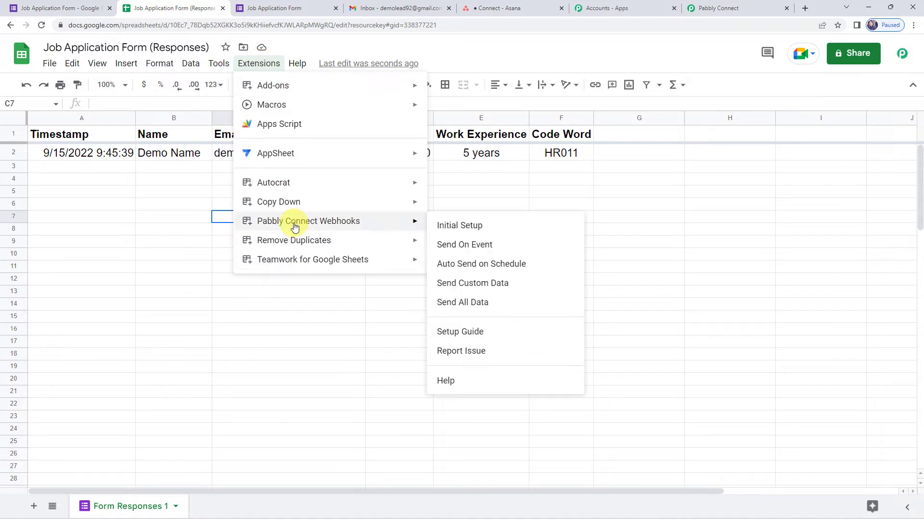
click(460, 228)
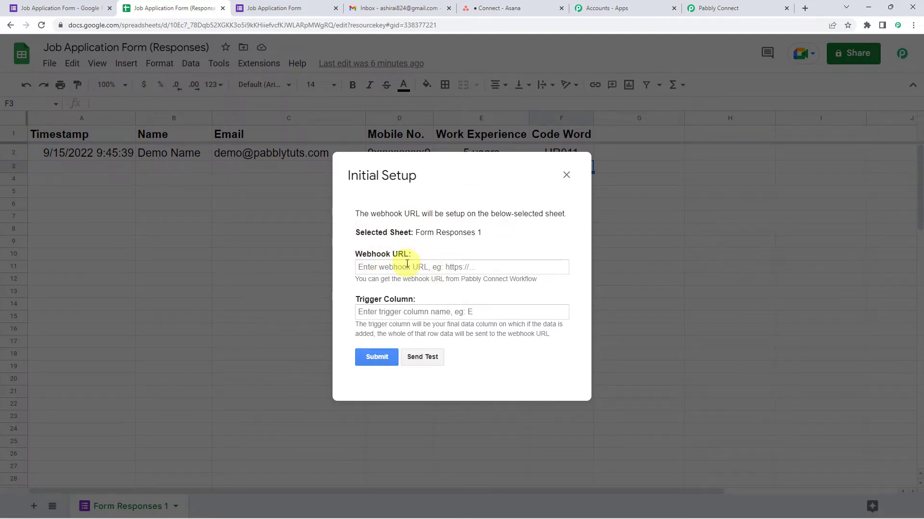
Step: Paste the webhook URL and set the trigger column to F
right_click(383, 268)
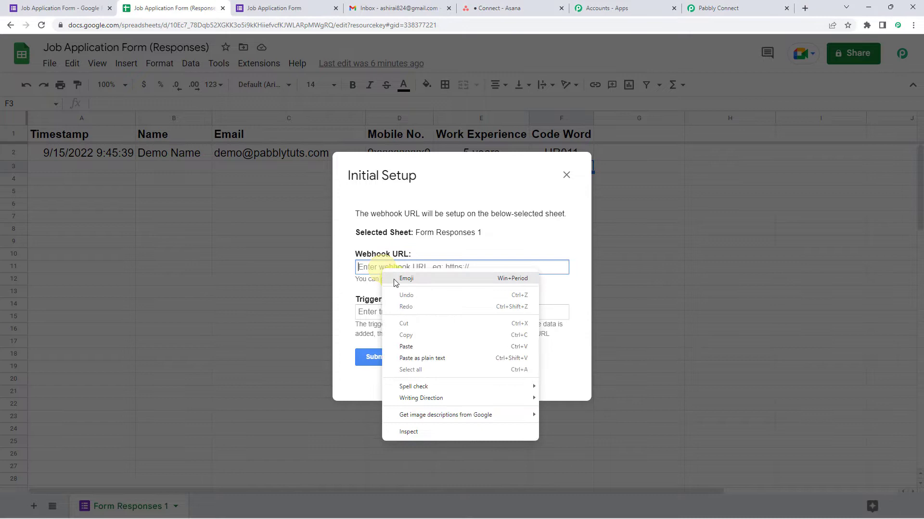
click(407, 347)
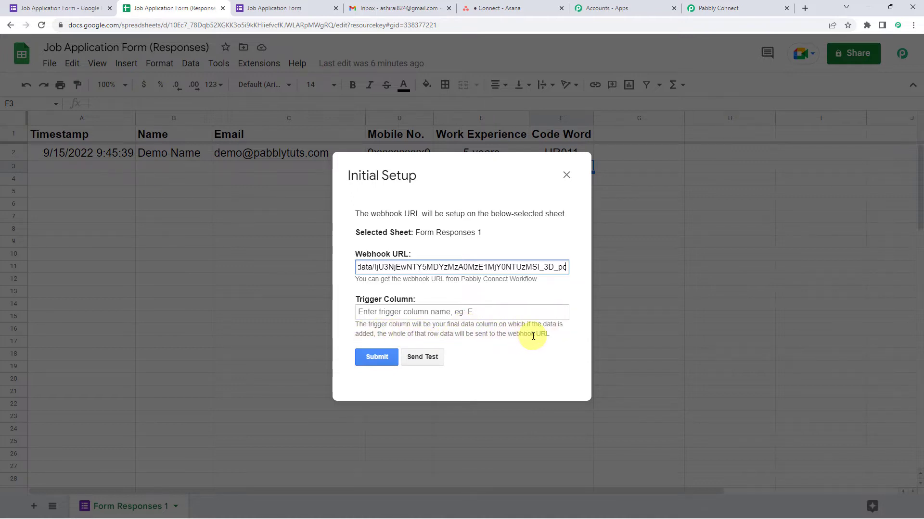
drag(395, 183, 392, 259)
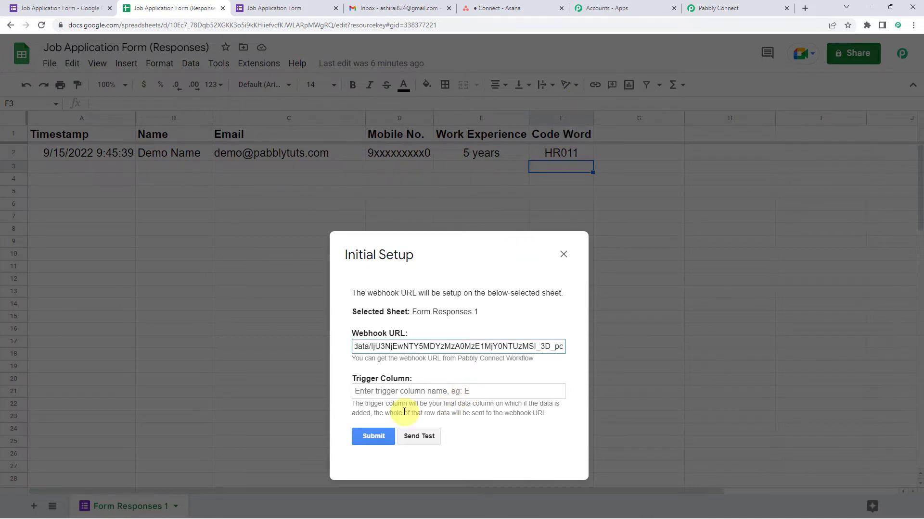
click(397, 393)
text(F)
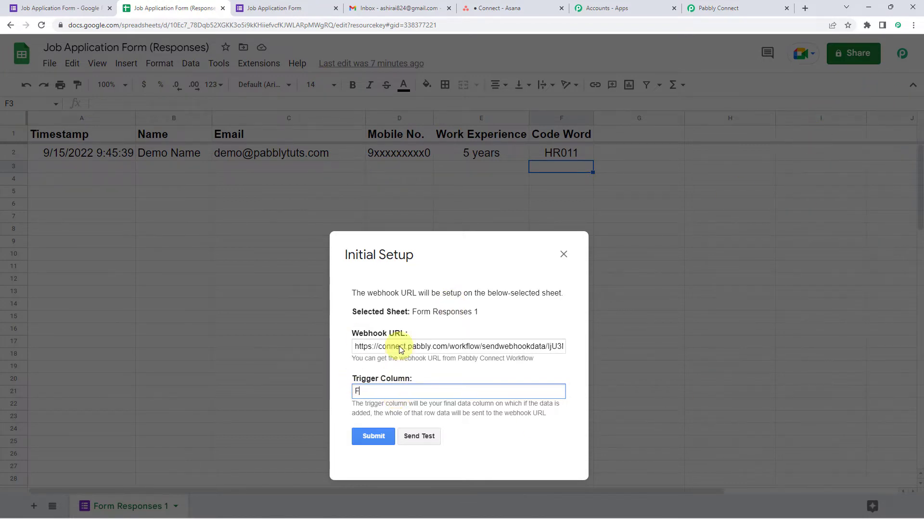
drag(409, 255, 402, 138)
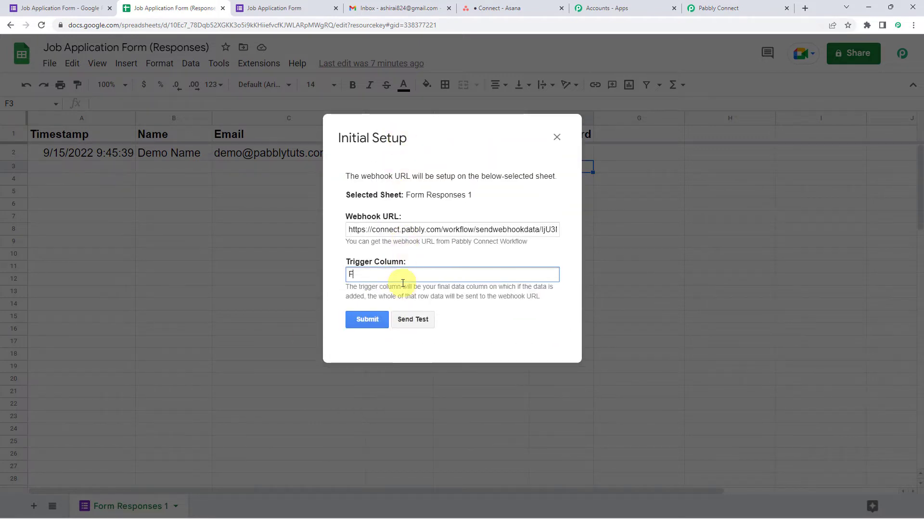
Step: Send test data, save the webhook setup, and close the dialog
click(417, 321)
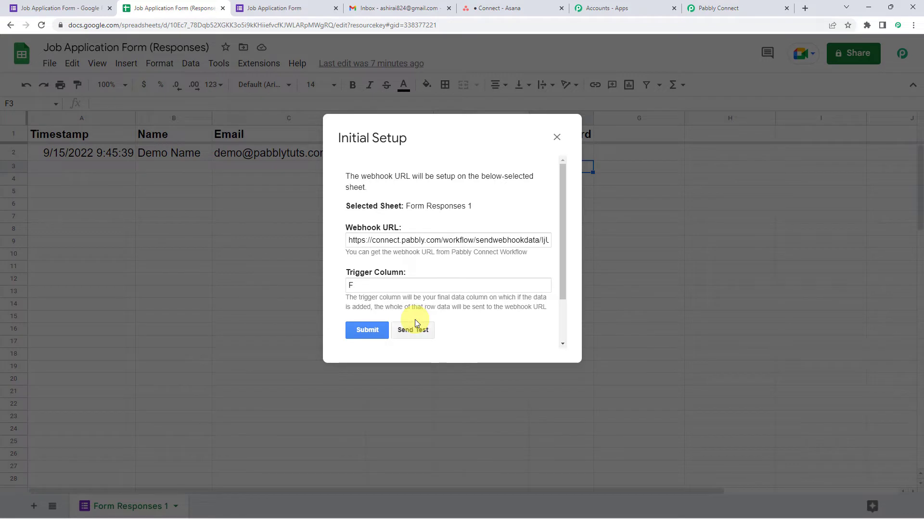
scroll(417, 324, down, 2)
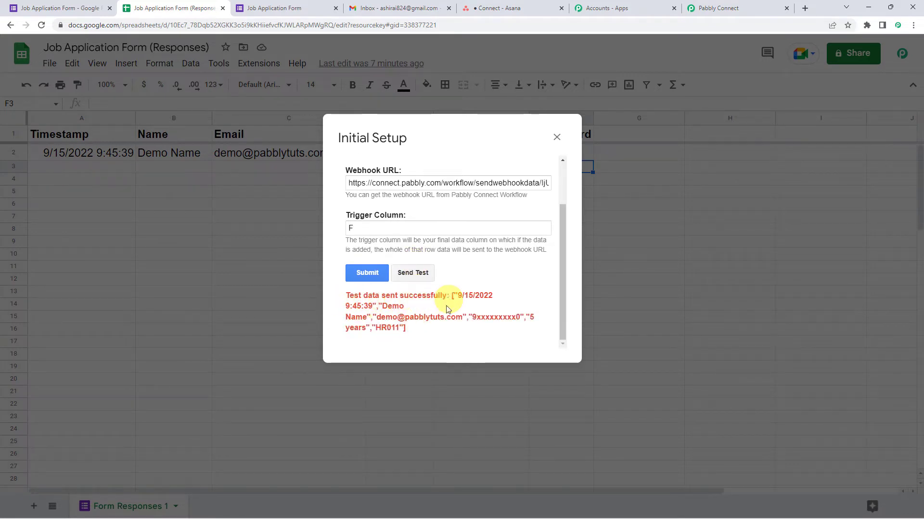
click(370, 275)
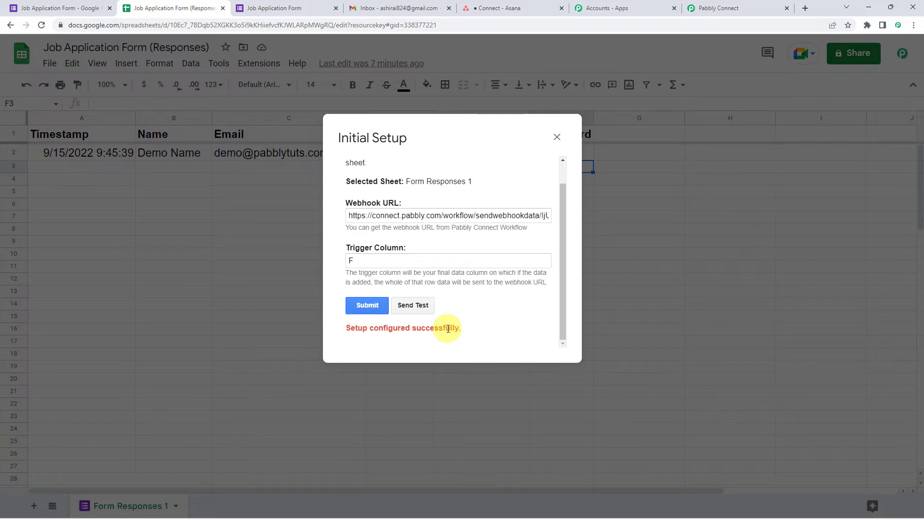
click(557, 137)
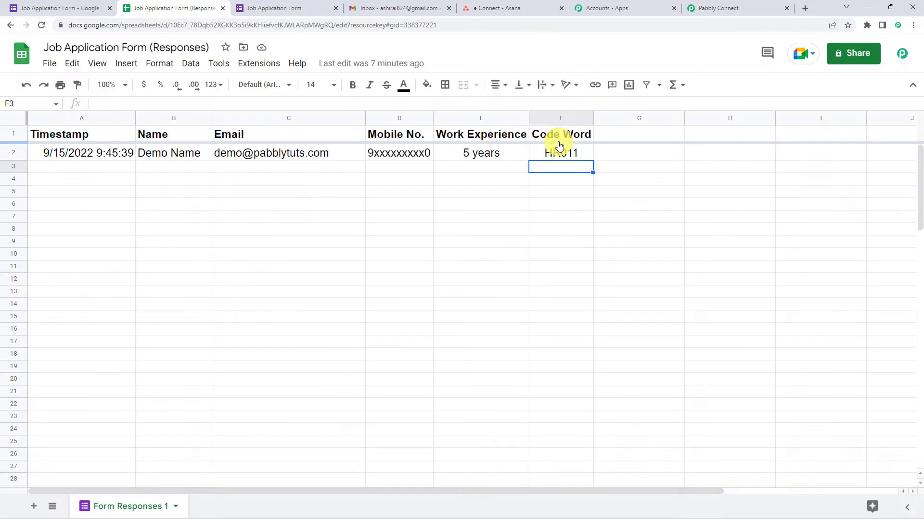
Step: Enable Pabbly Connect Webhooks' Send On Event and confirm it is ticked
click(267, 69)
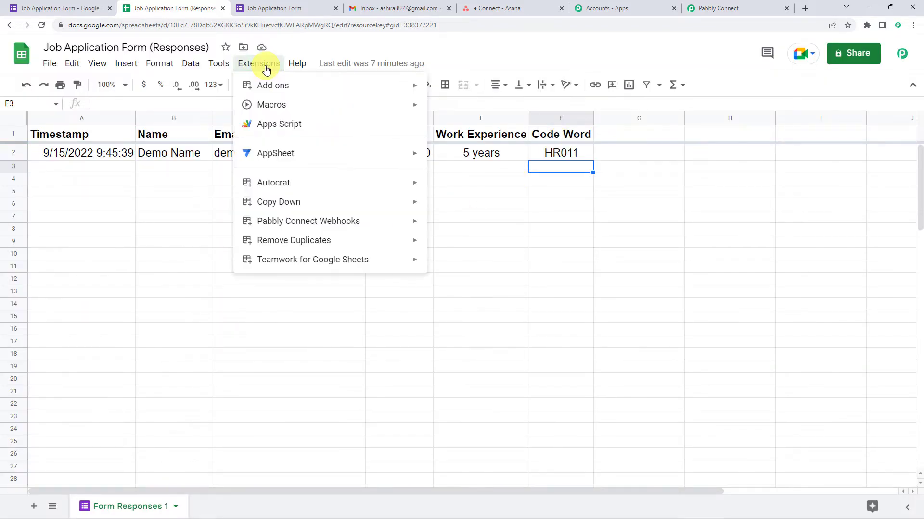
mouse_move(295, 226)
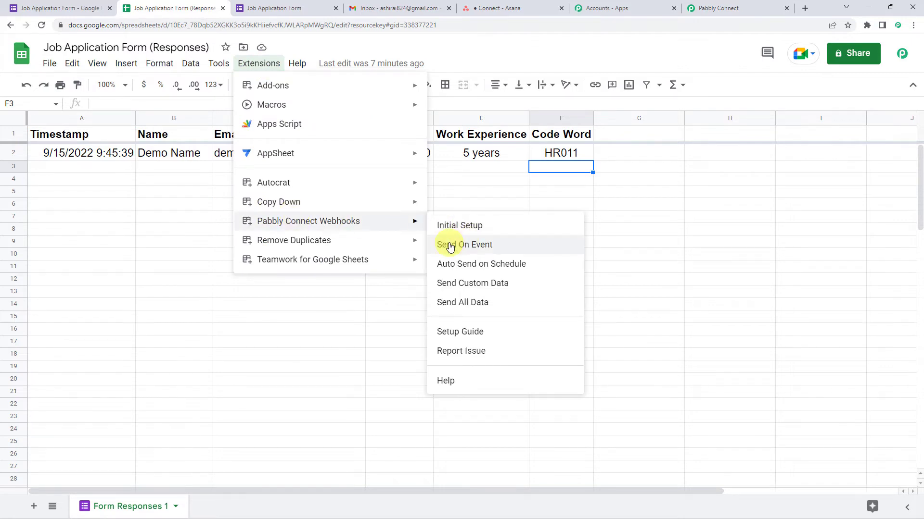
click(494, 247)
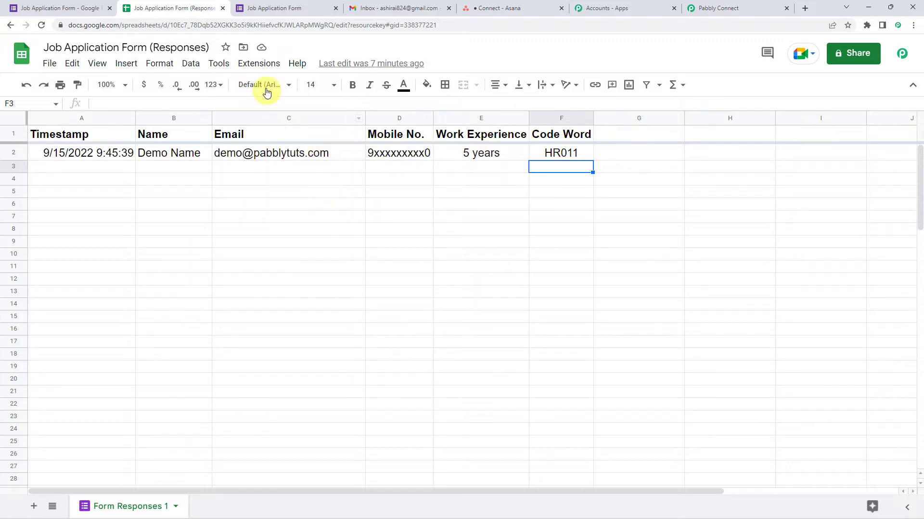
click(259, 64)
mouse_move(306, 220)
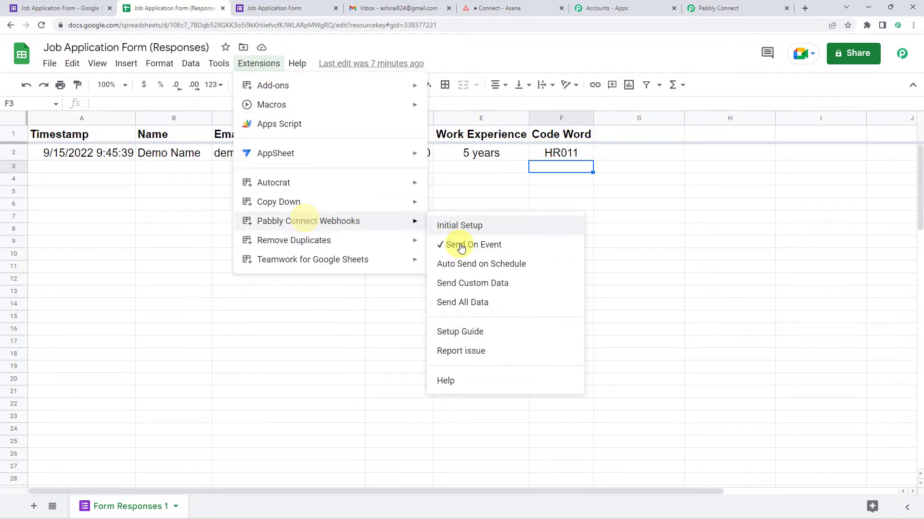
click(620, 232)
Step: Review the captured response's name, 5 years work experience and code word HR011
click(734, 5)
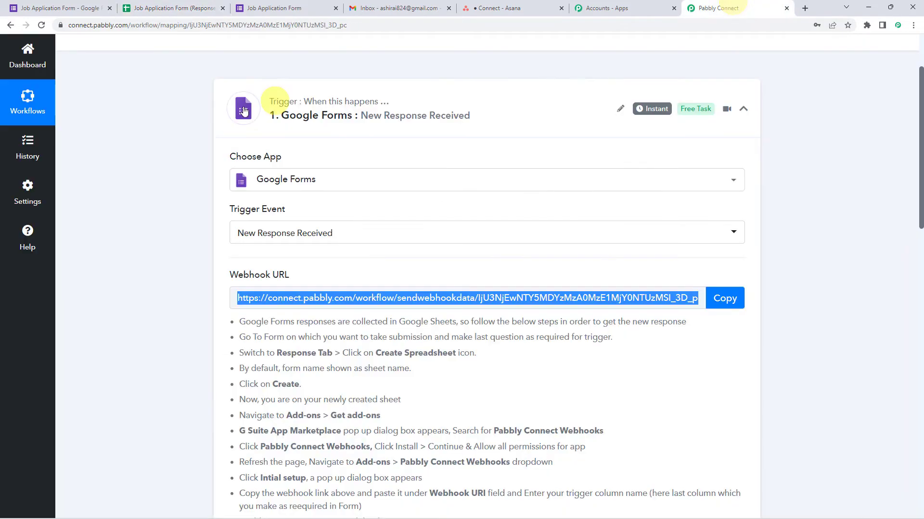
scroll(148, 215, down, 10)
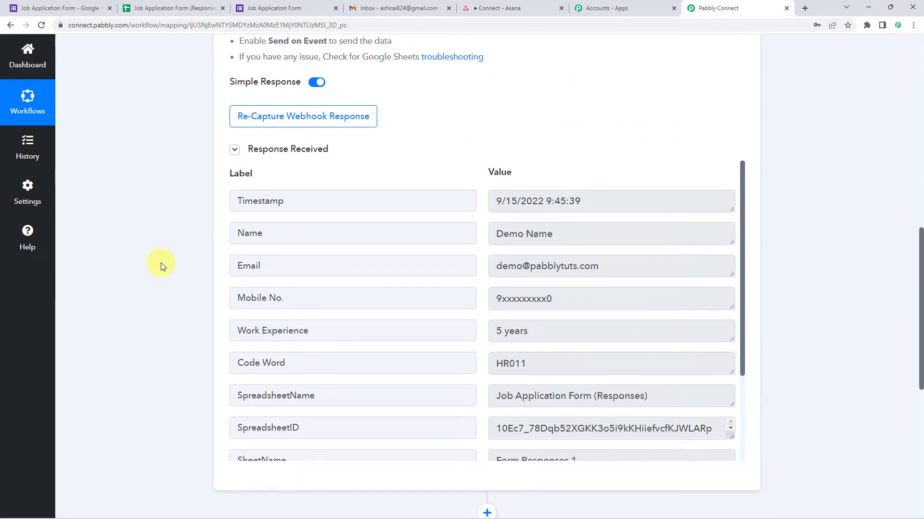
click(277, 241)
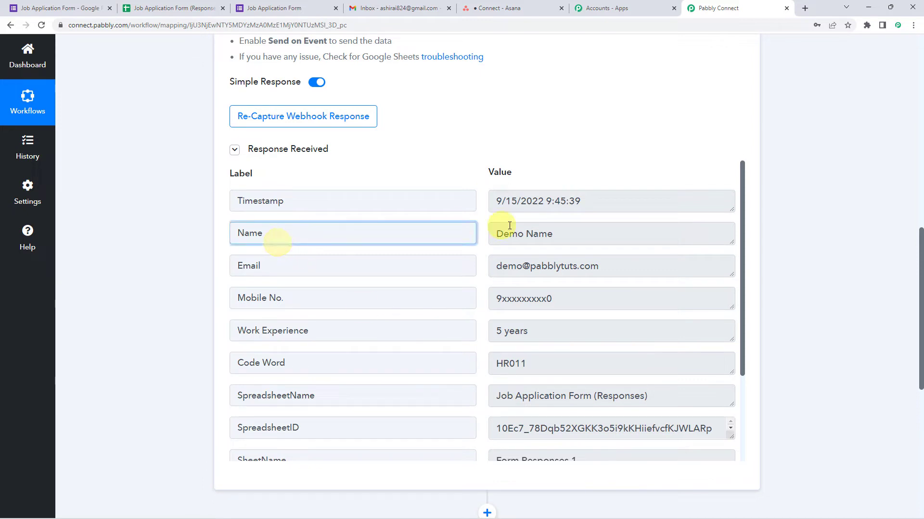
click(551, 233)
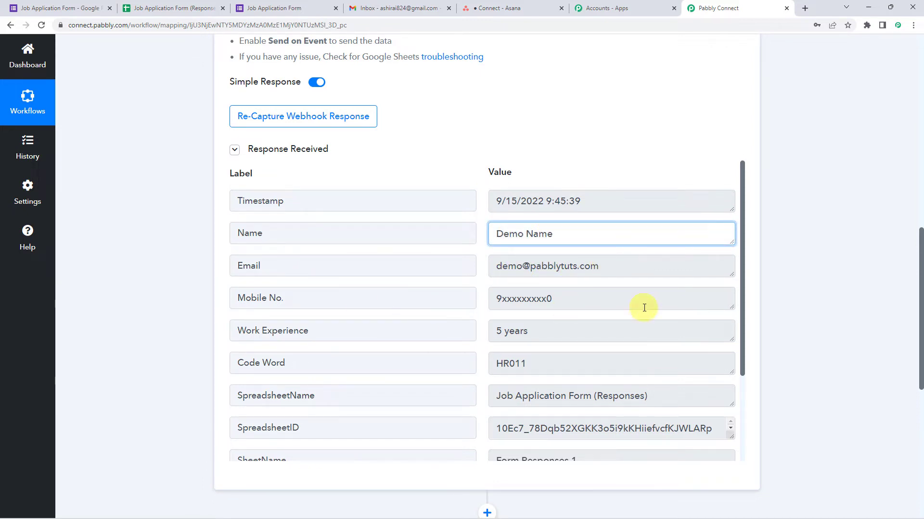
click(563, 324)
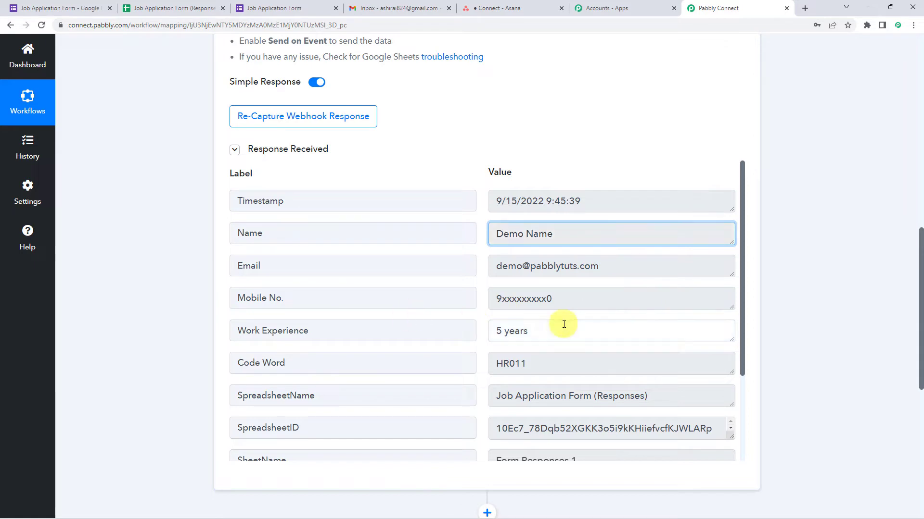
click(524, 361)
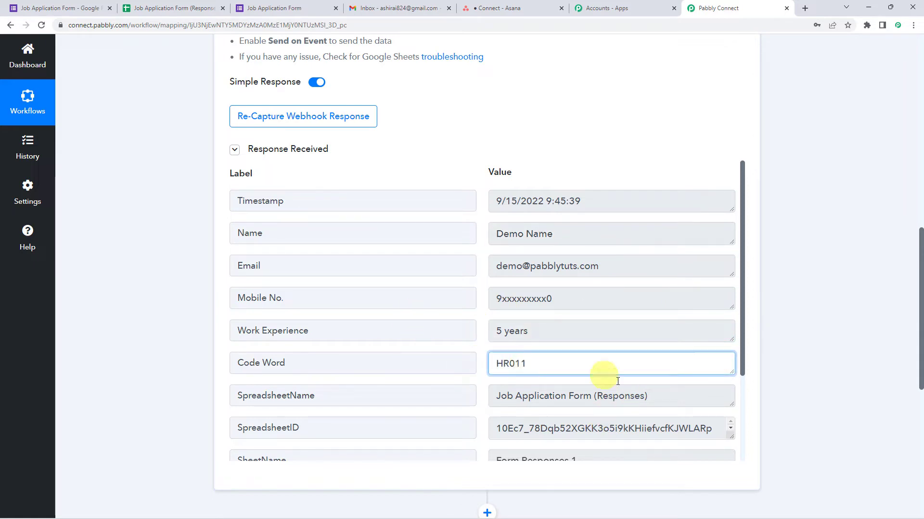
click(290, 366)
click(536, 361)
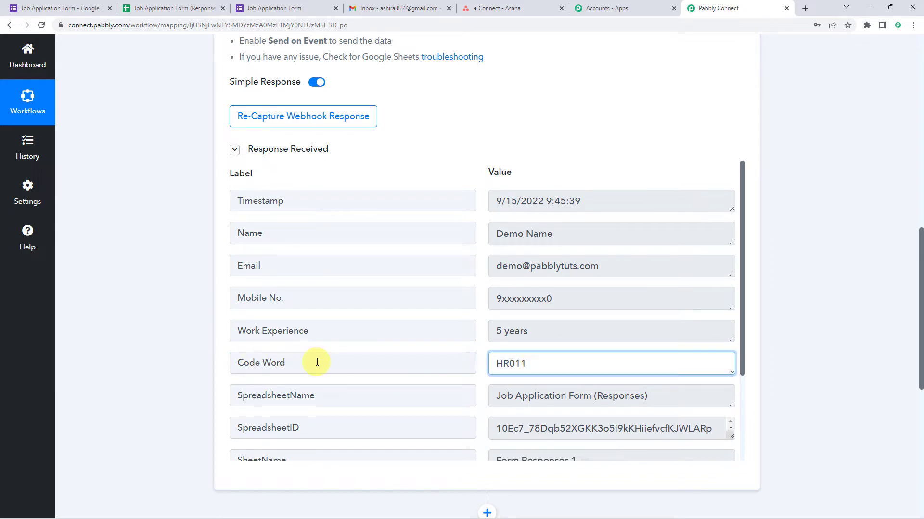
scroll(170, 349, down, 7)
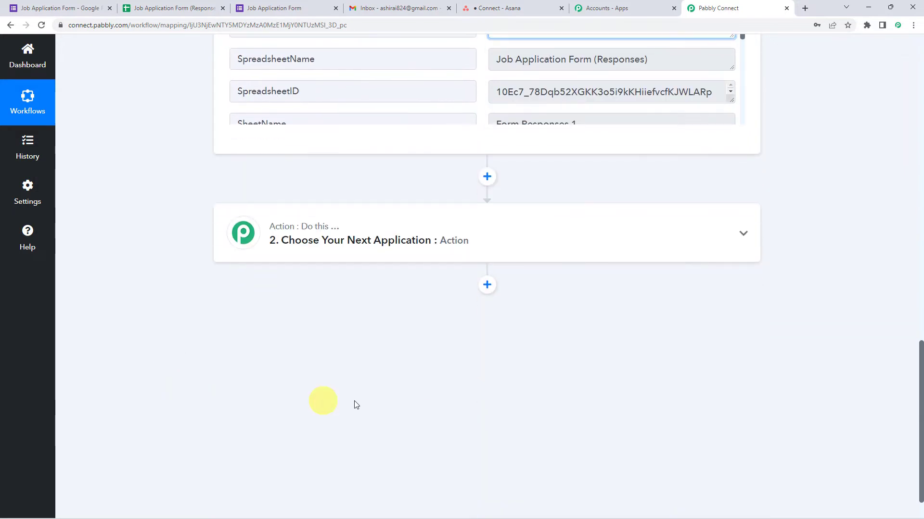
Step: Add Lookup Table as step 2 with the Lookup Table action event and connect it
click(461, 234)
click(328, 300)
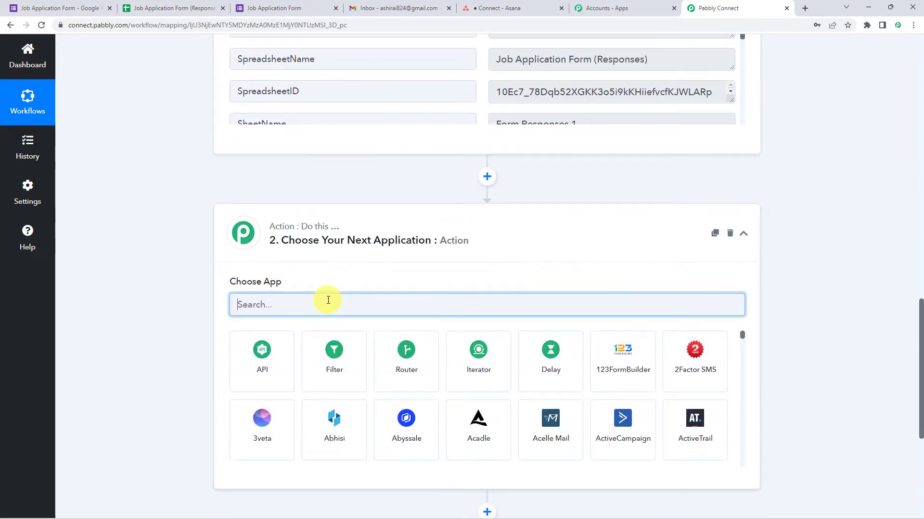
text(Loo)
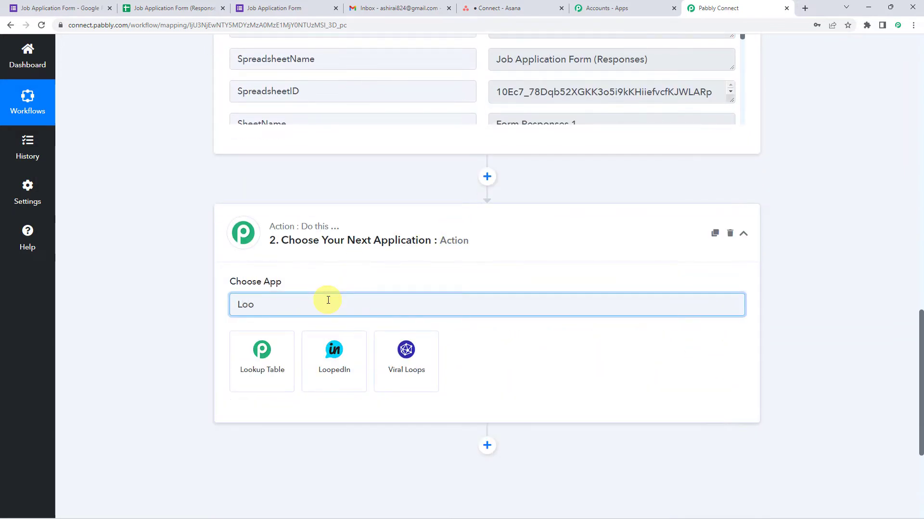
text(k)
click(298, 351)
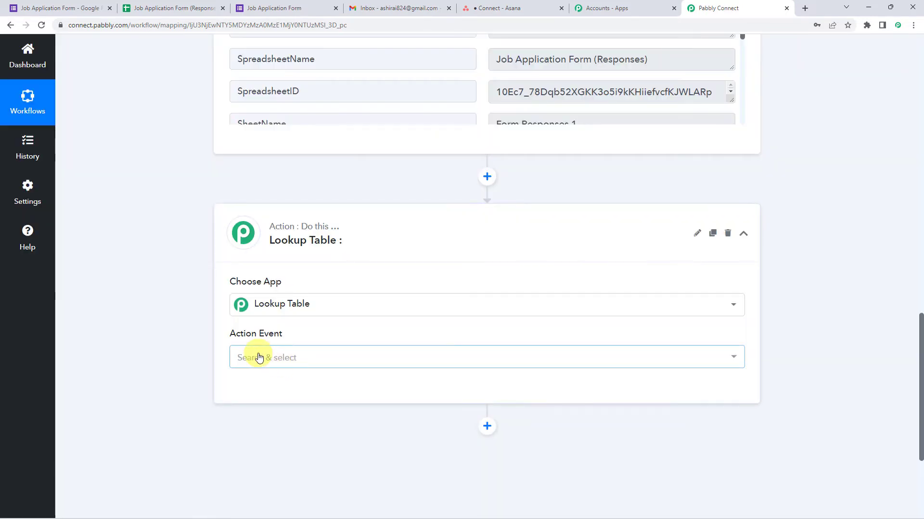
click(258, 358)
click(264, 411)
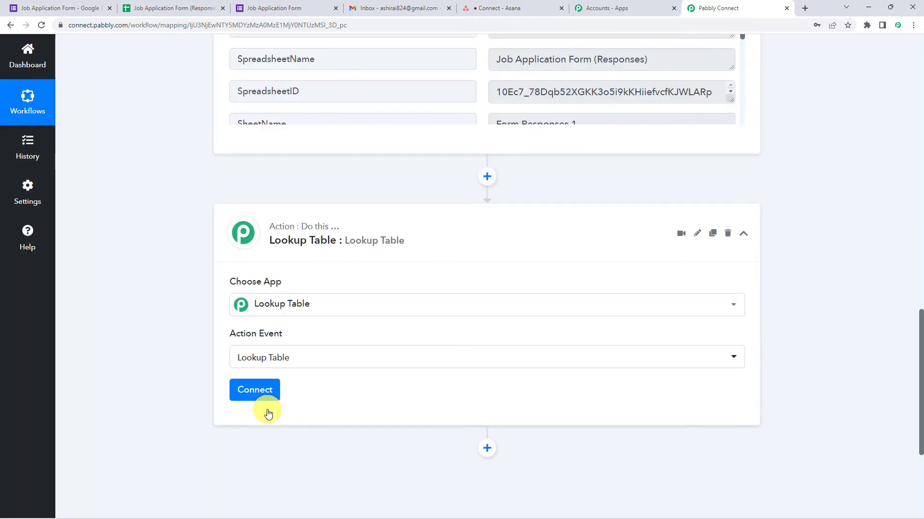
click(266, 399)
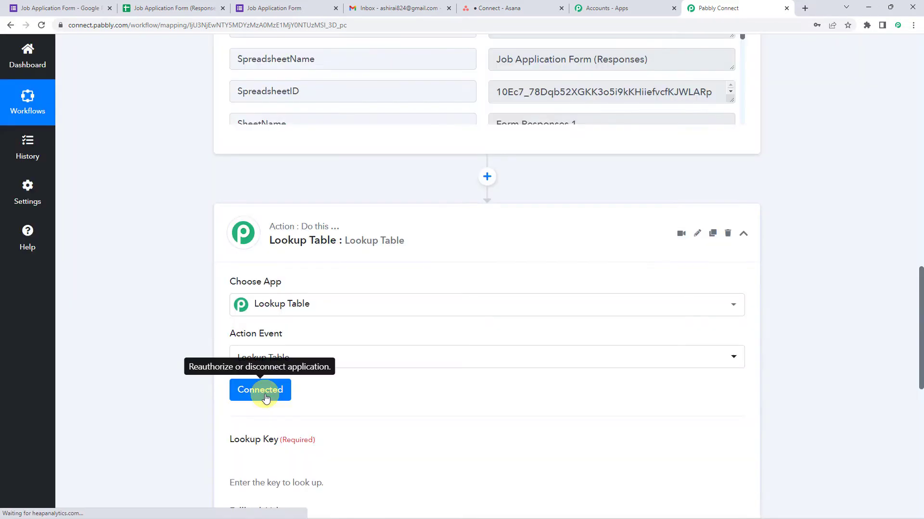
Step: Check the trigger's Code Word field (HR011) to use as the Lookup Key
scroll(196, 354, down, 3)
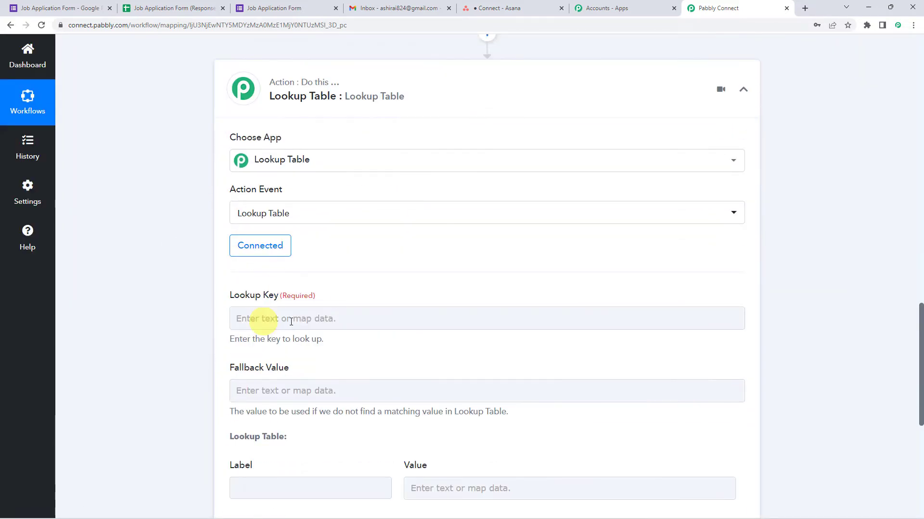
click(232, 319)
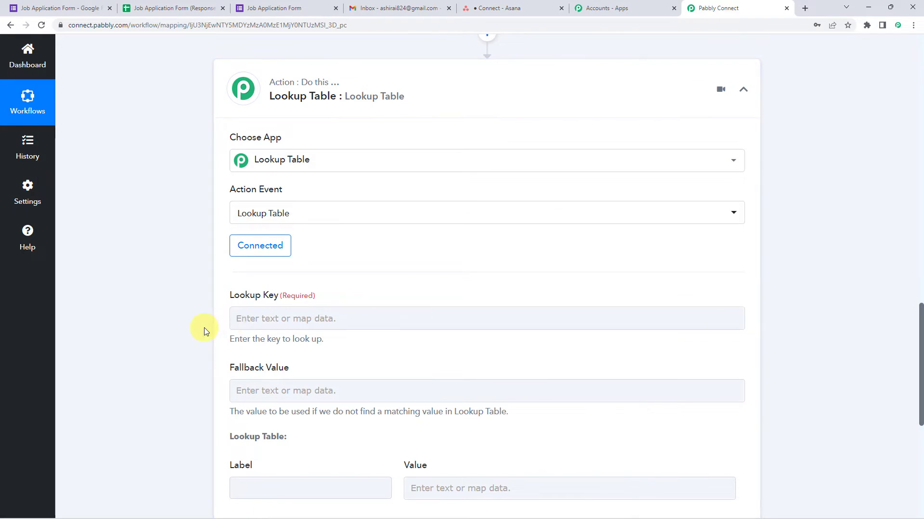
scroll(207, 319, up, 5)
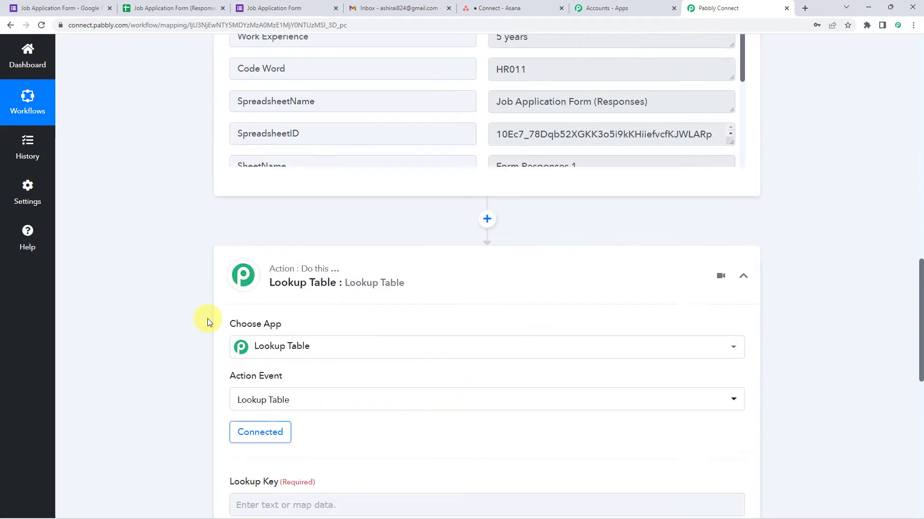
scroll(207, 318, up, 1)
click(527, 219)
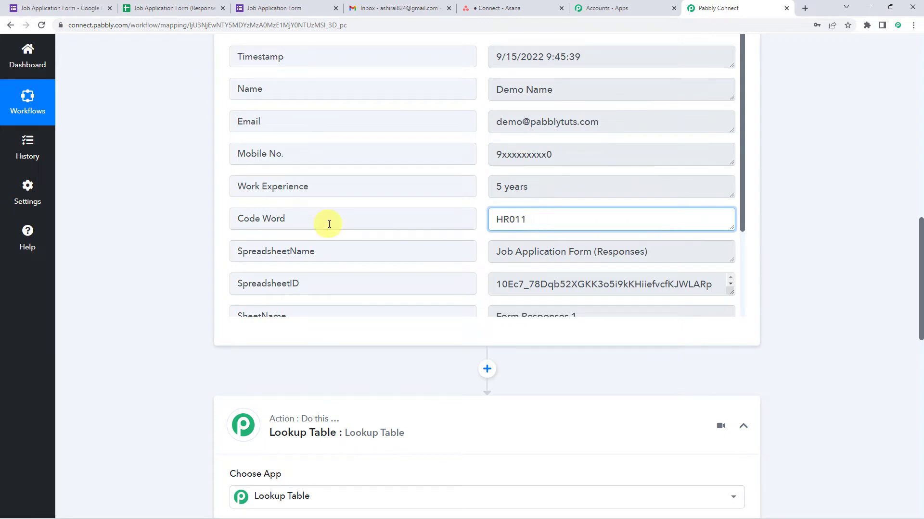
click(298, 215)
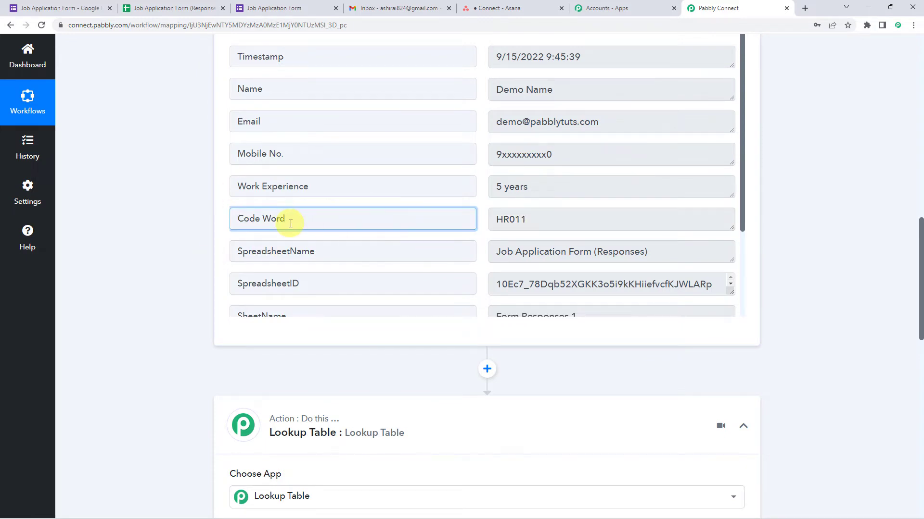
scroll(175, 284, down, 5)
scroll(214, 371, down, 4)
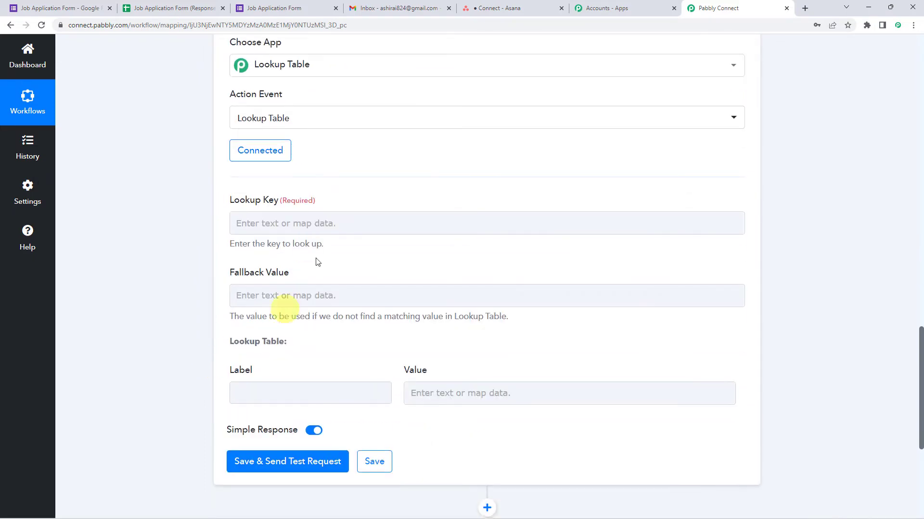
Step: Map Code Word into Lookup Key and enter the first row HR011 → Junior HR Executive
click(266, 217)
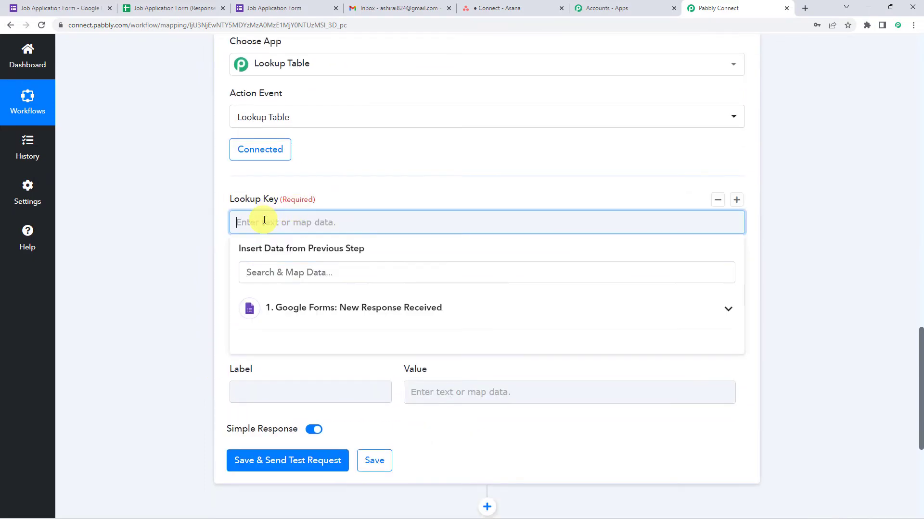
click(300, 310)
click(271, 459)
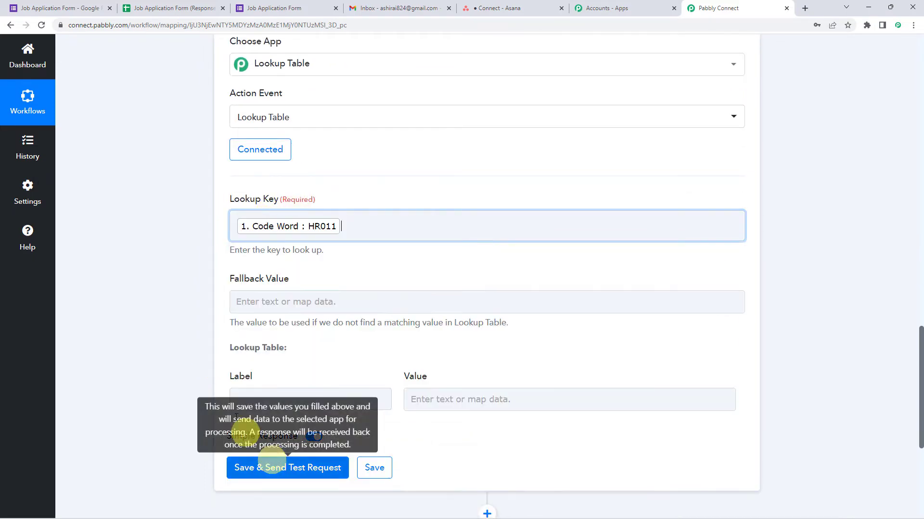
scroll(170, 304, down, 1)
scroll(170, 304, down, 1)
click(243, 207)
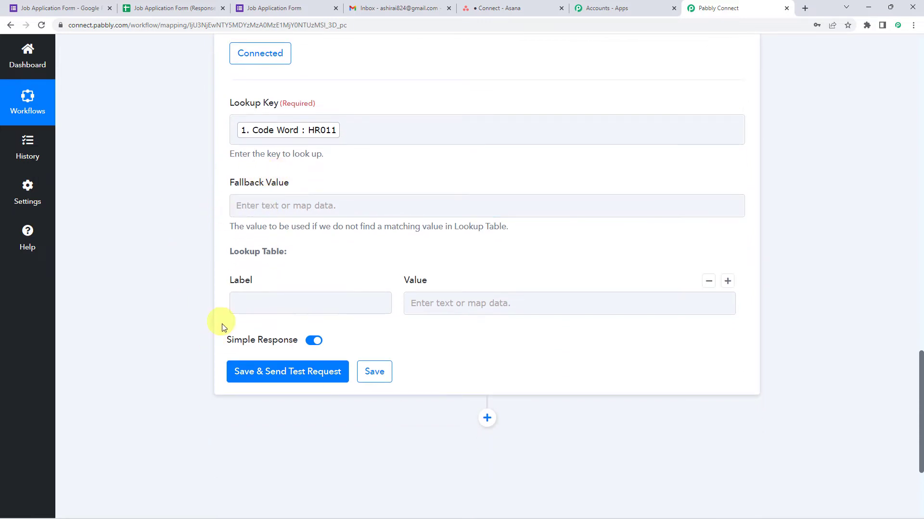
click(265, 302)
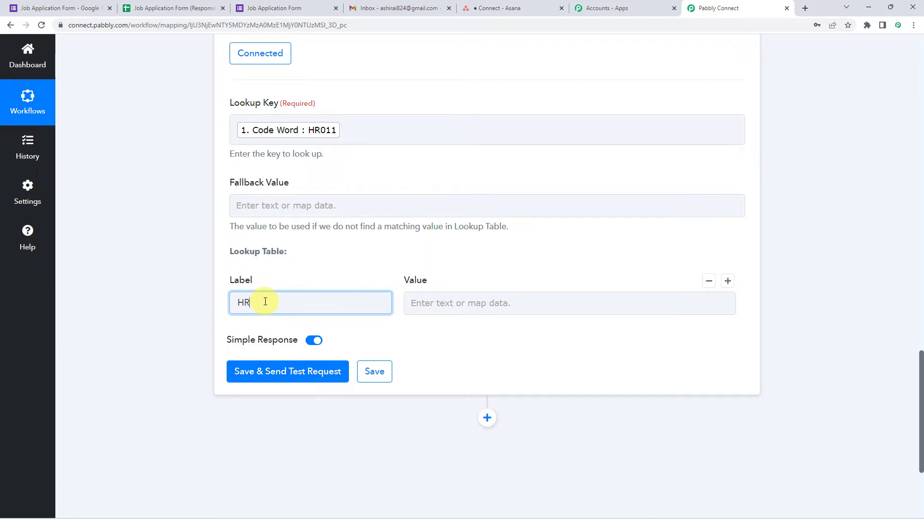
key(Tab)
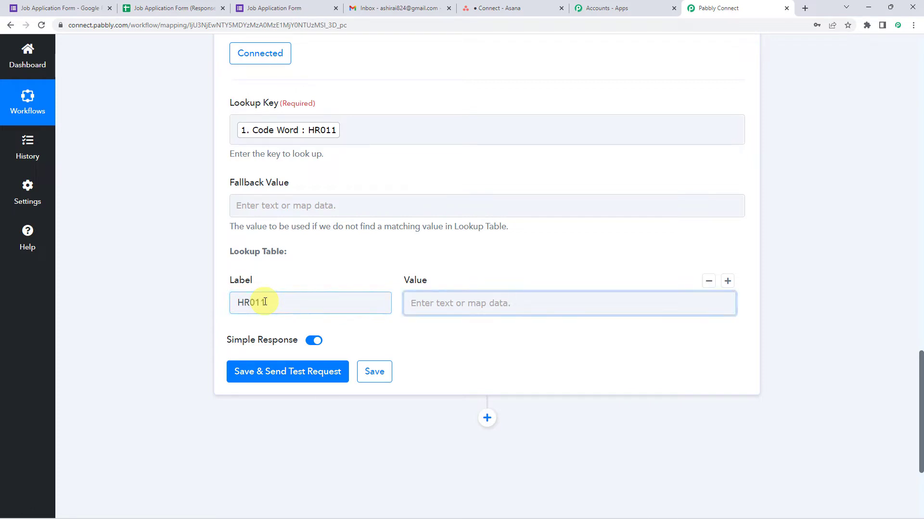
text(Junior HR Executive)
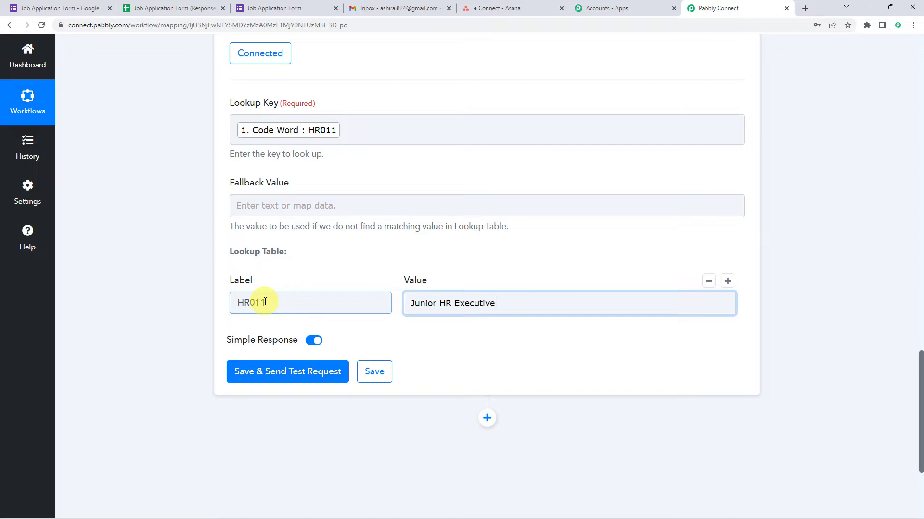
Step: Add rows HR012 → Senior HR Executive and HR013 → HR Manager
click(727, 282)
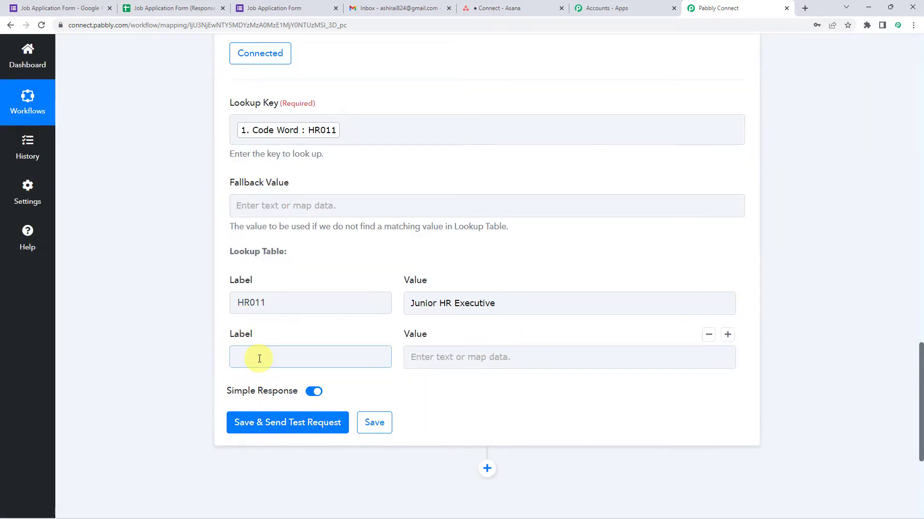
click(259, 358)
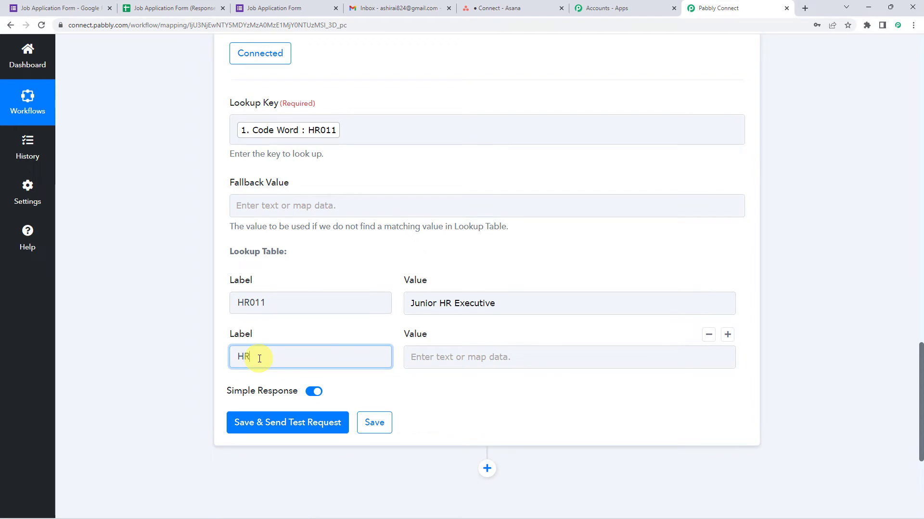
click(417, 357)
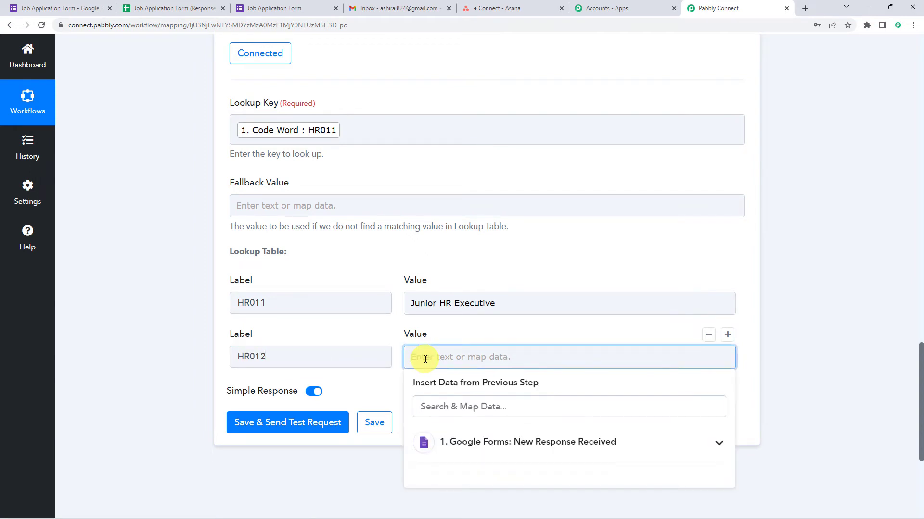
text(Junior HR Executive)
text(Seniorr)
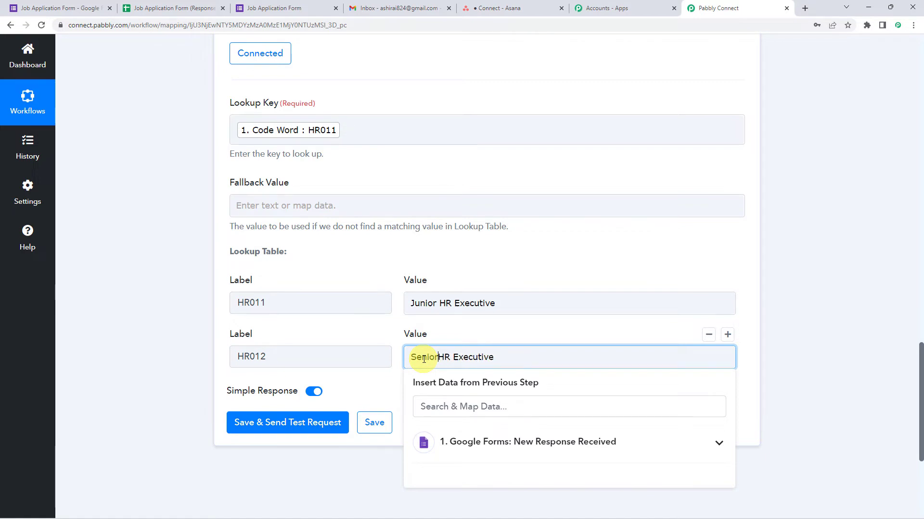
click(729, 338)
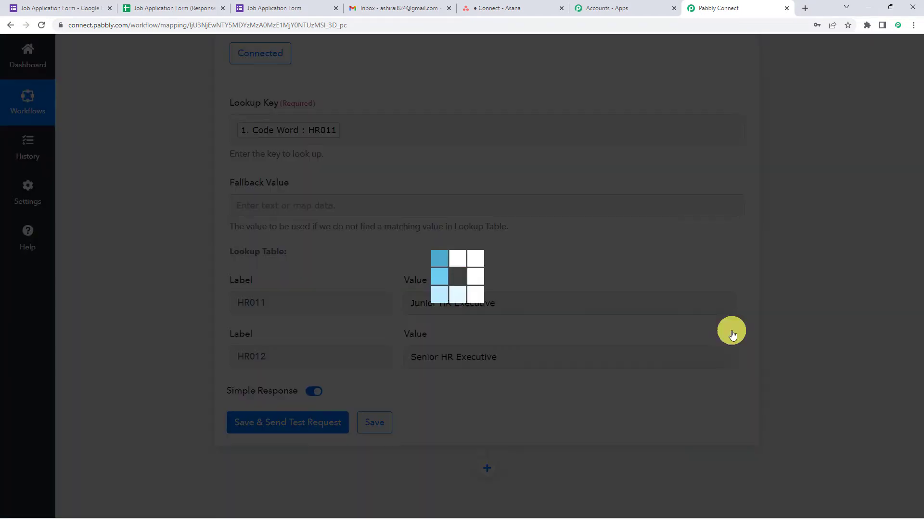
click(242, 401)
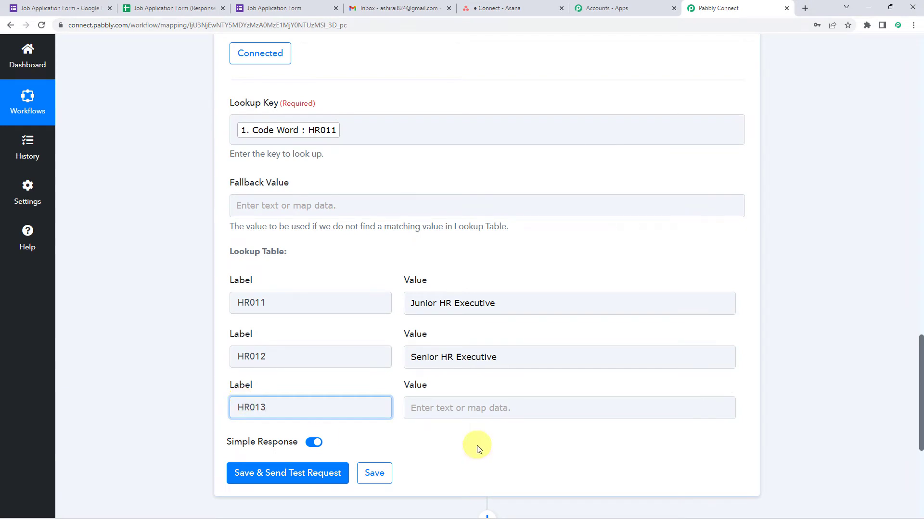
click(443, 406)
text(HR Manager)
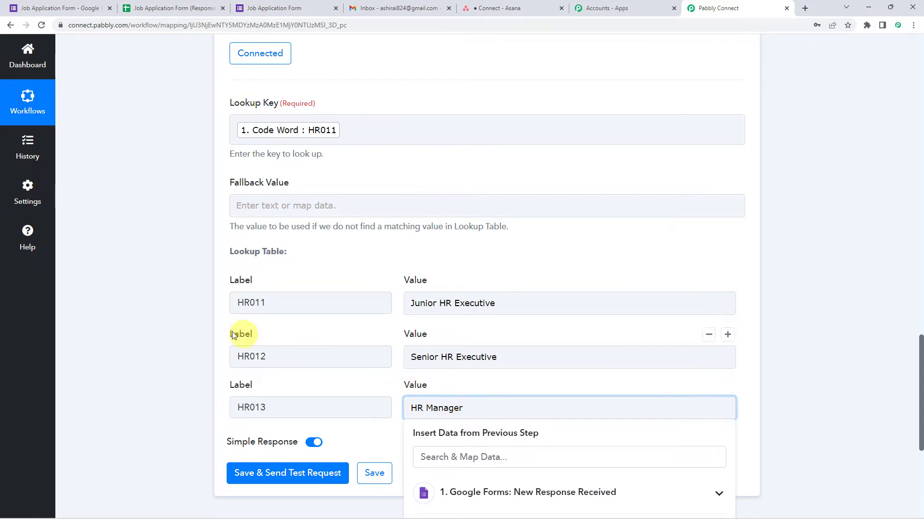
click(341, 385)
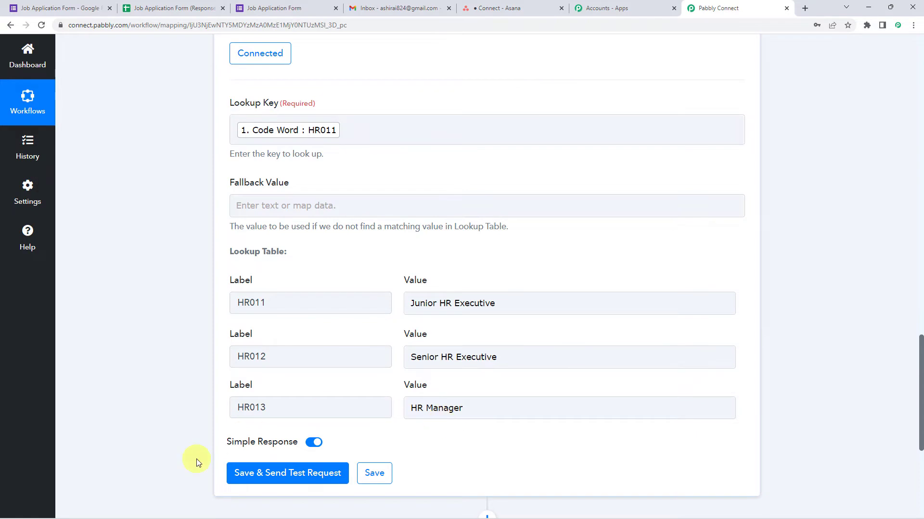
Step: Test the lookup step and confirm Status success with HR011 resolving to Junior HR Executive
click(282, 476)
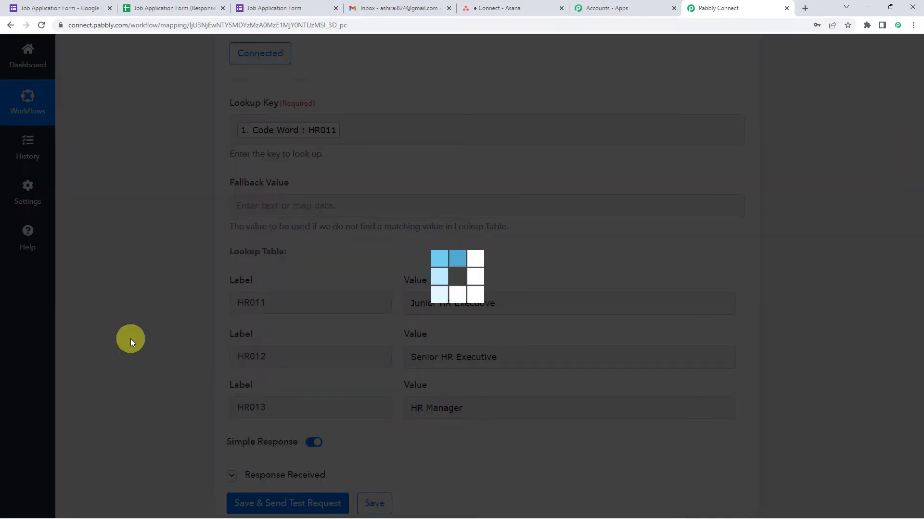
scroll(131, 339, down, 4)
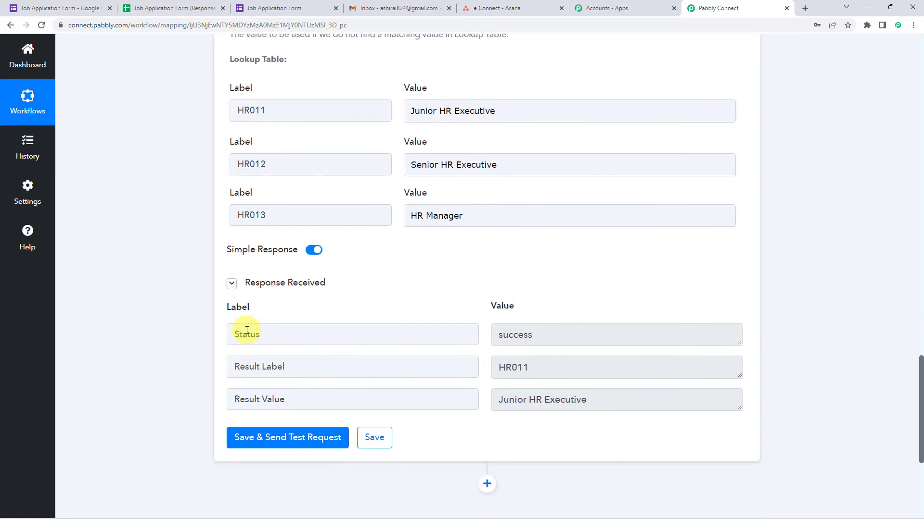
click(247, 334)
click(496, 334)
click(247, 367)
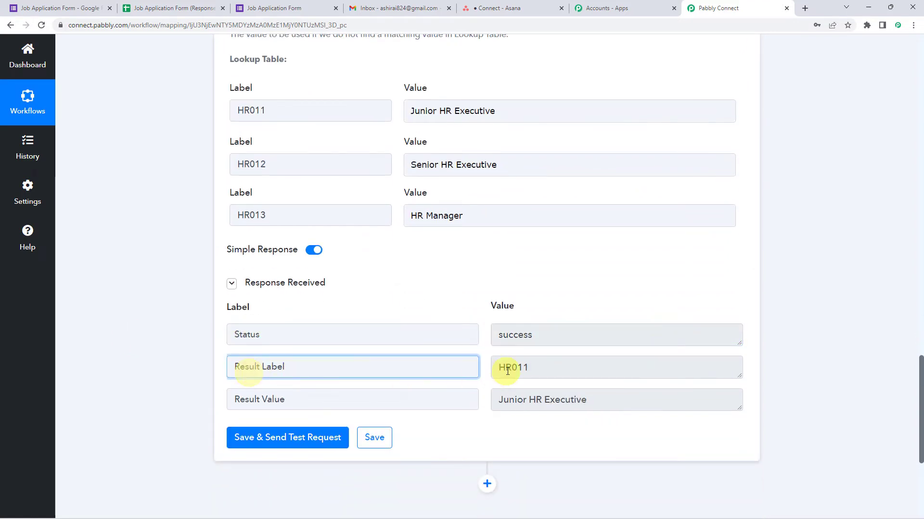
click(237, 105)
click(427, 117)
click(176, 134)
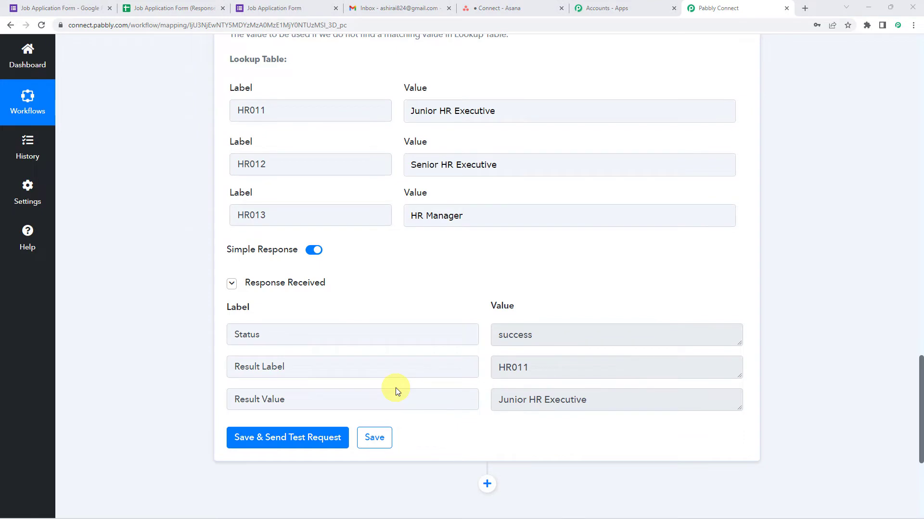
click(543, 368)
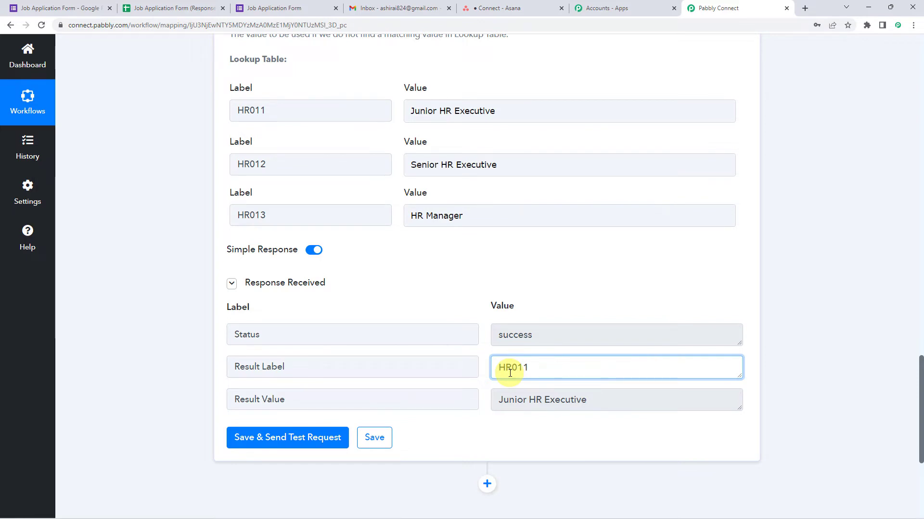
click(279, 337)
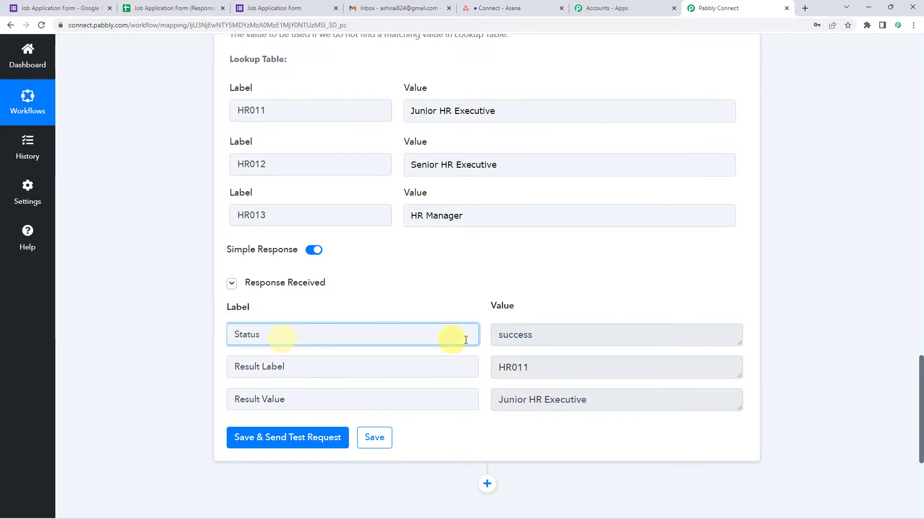
click(547, 334)
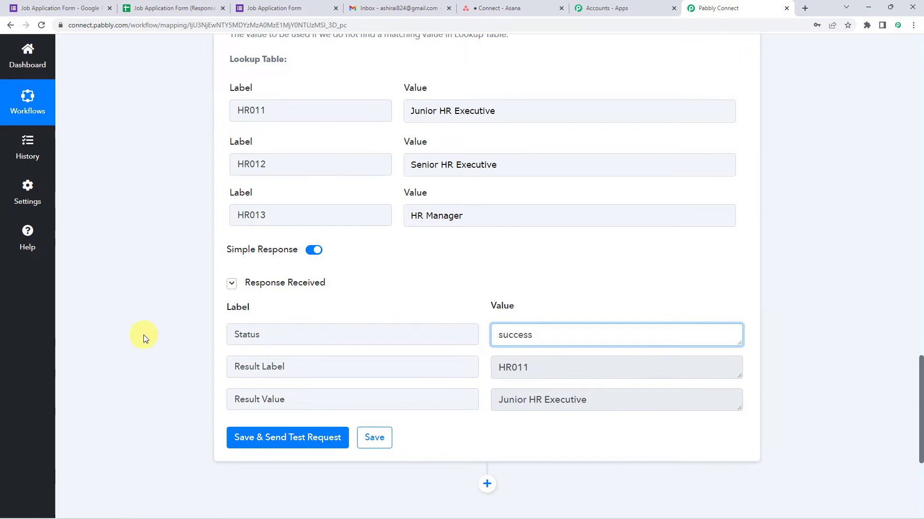
scroll(144, 335, down, 5)
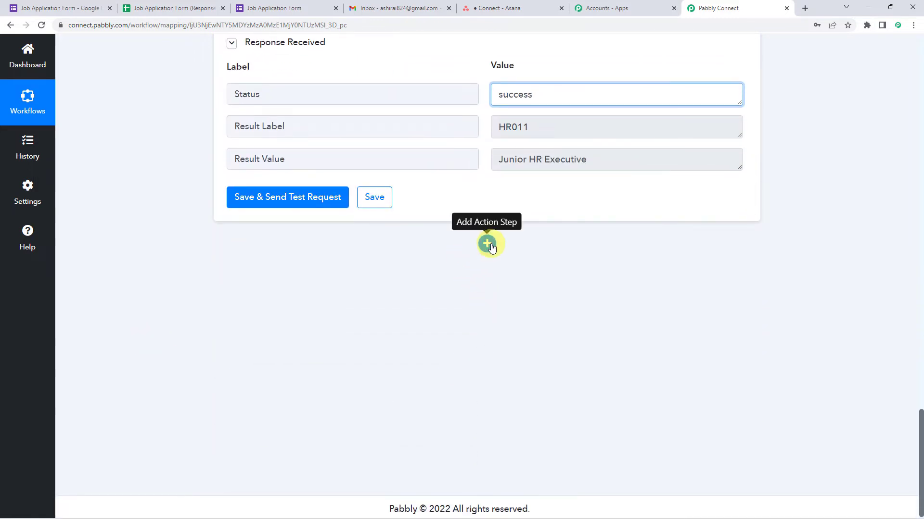
Step: Add a Filter by Pabbly step that filters on the lookup's 2. Status field
click(487, 244)
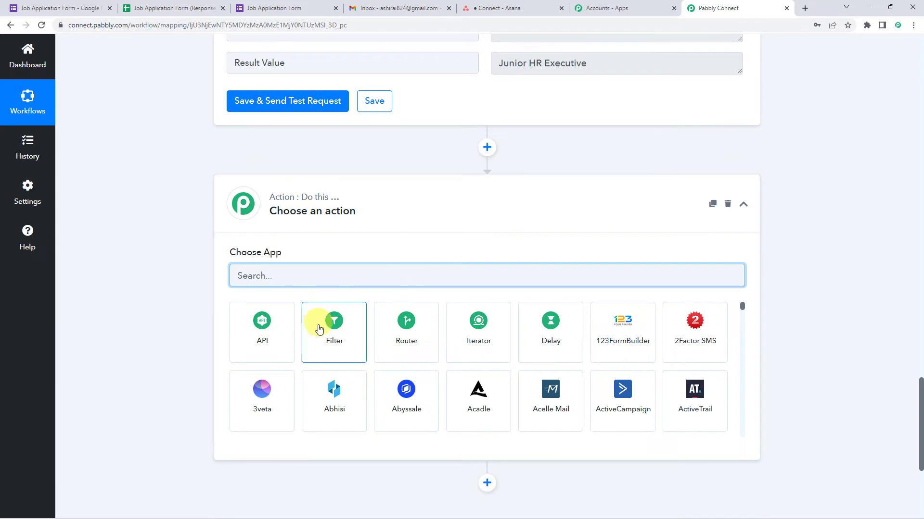
click(320, 333)
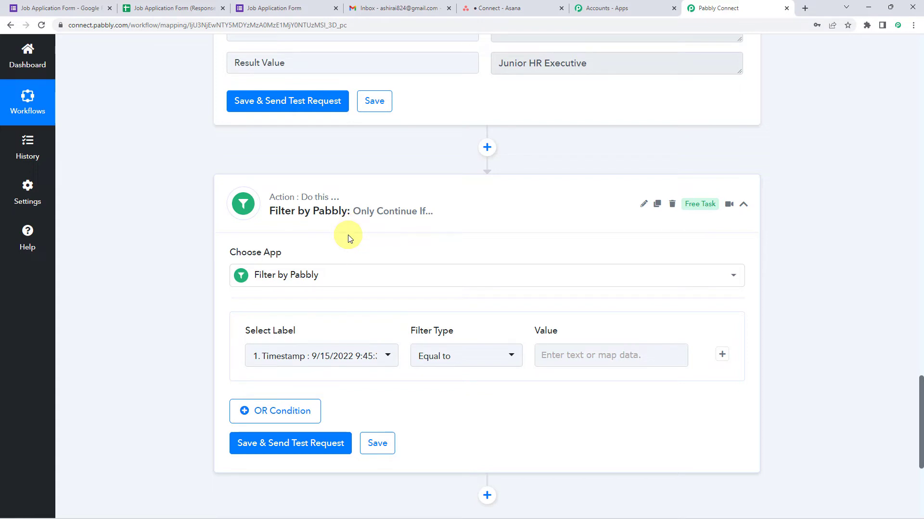
click(286, 356)
click(308, 321)
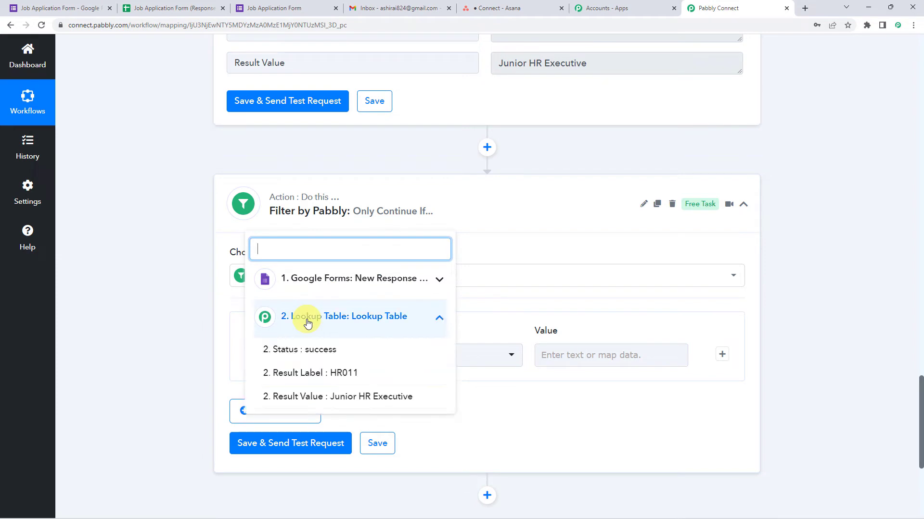
click(313, 351)
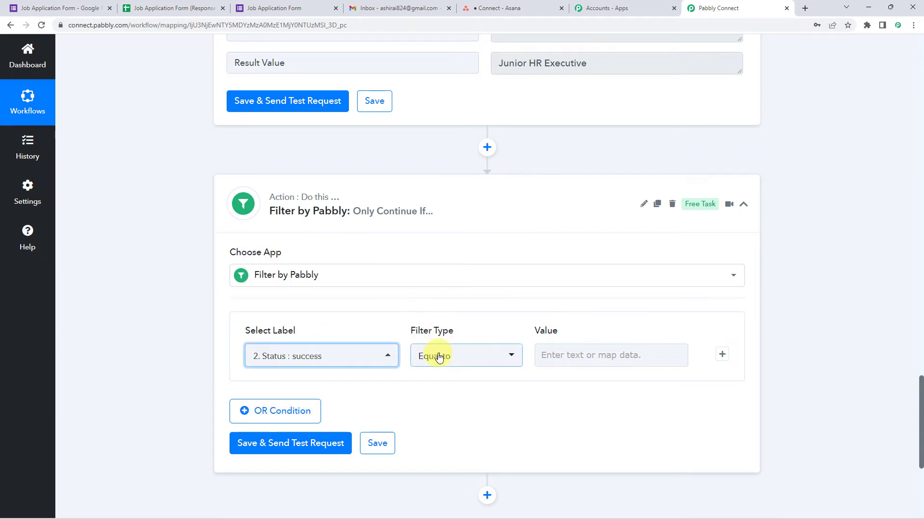
Step: Set the filter condition to Equal to 'success'
click(553, 357)
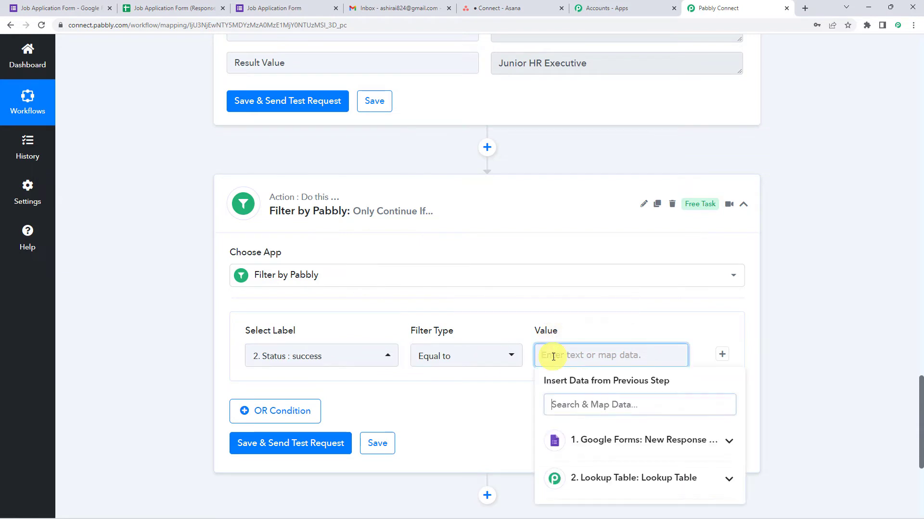
text(success)
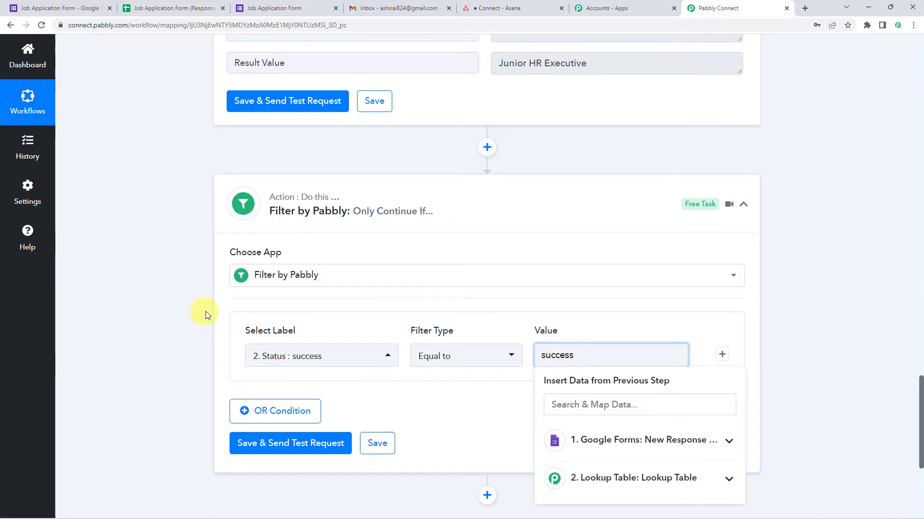
scroll(197, 307, up, 6)
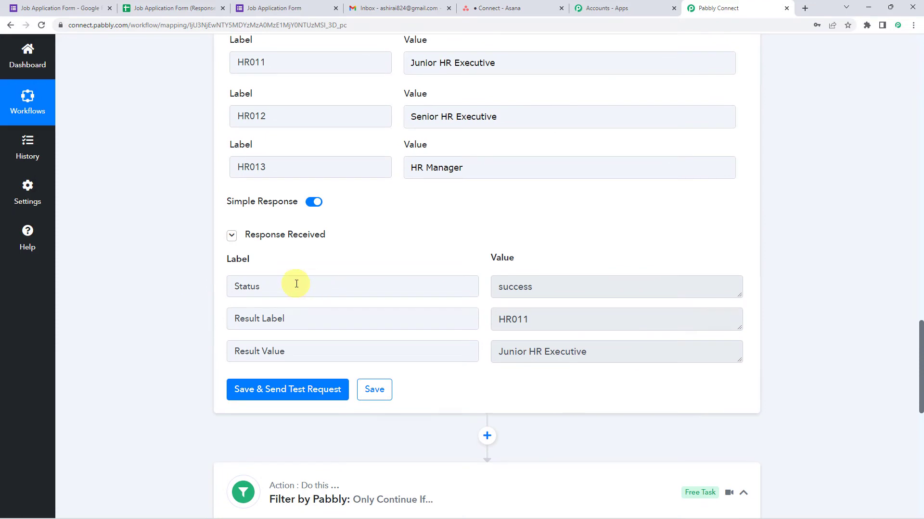
click(295, 282)
click(574, 290)
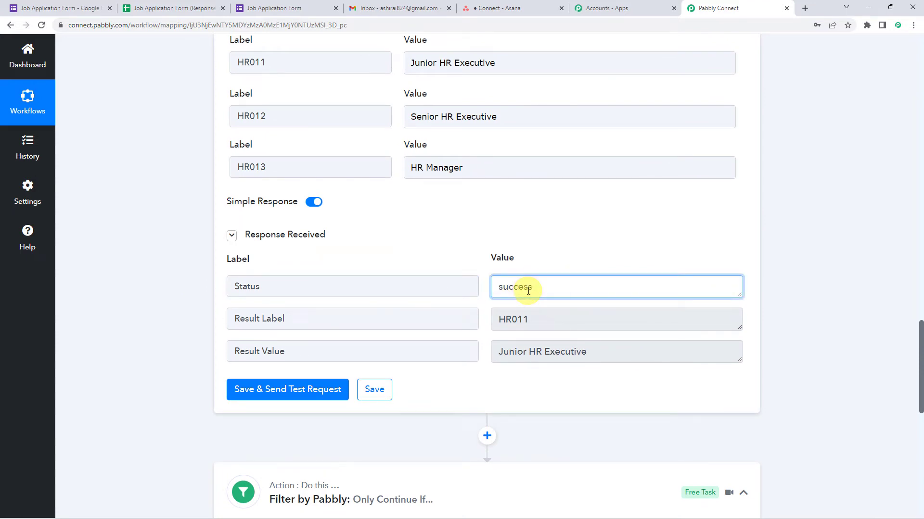
scroll(414, 269, down, 1)
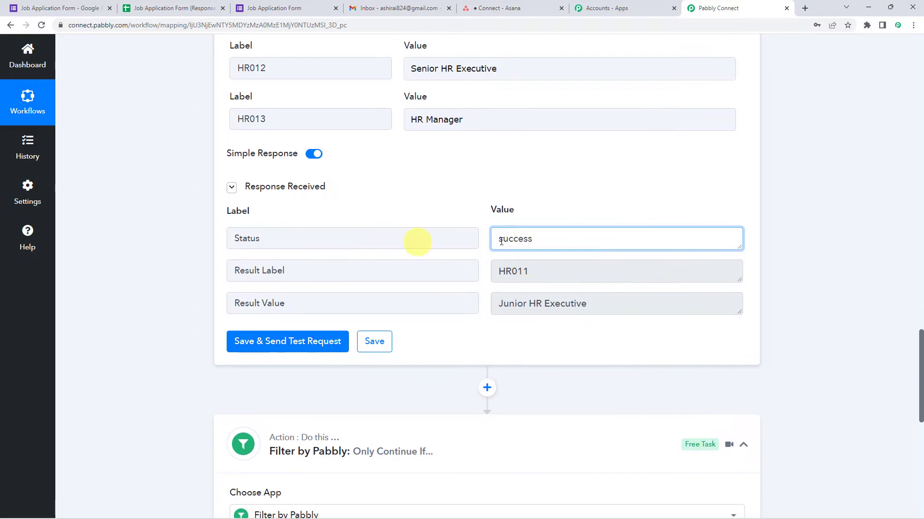
scroll(231, 320, down, 7)
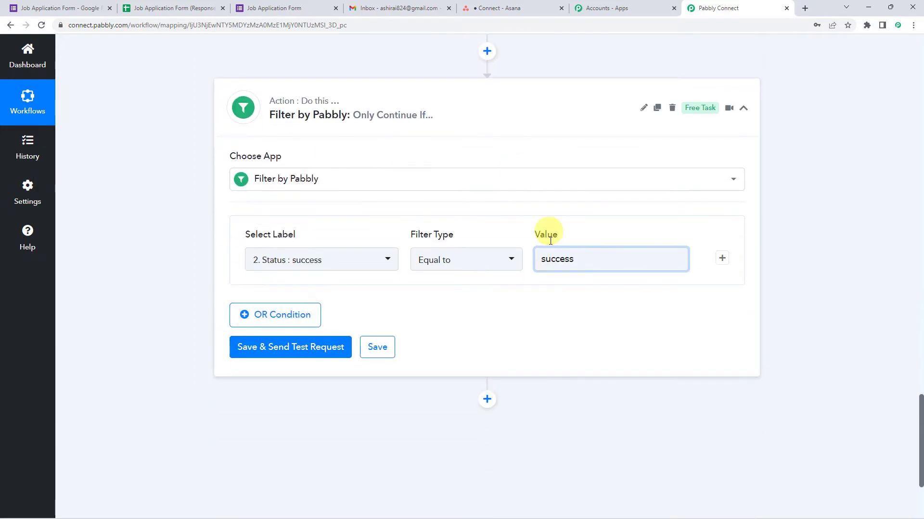
Step: Test the filter step and confirm Status success with 'Condition is true'
click(275, 348)
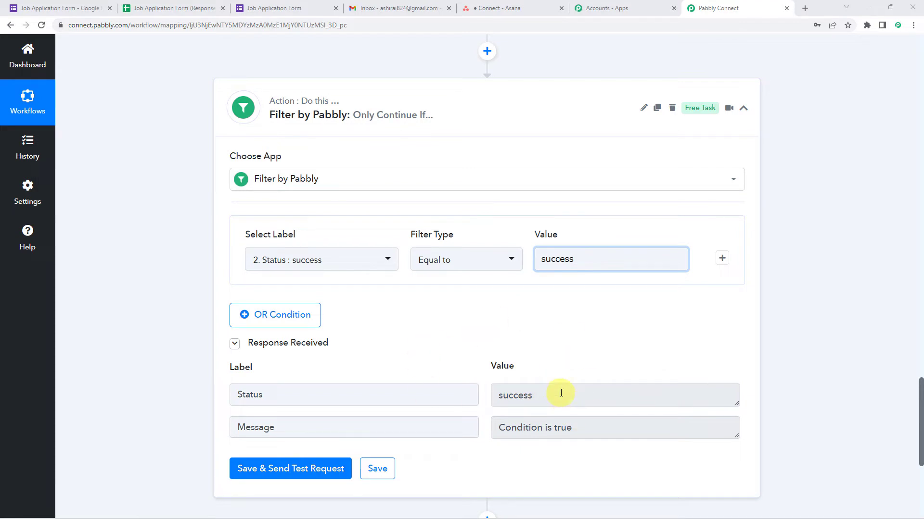
scroll(197, 363, down, 1)
scroll(197, 363, down, 5)
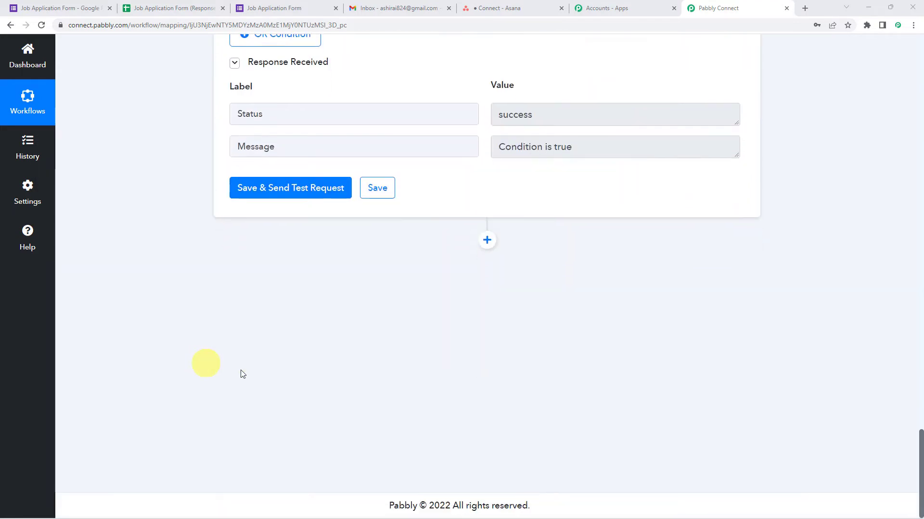
Step: Add a Delay by Pabbly action step after the filter
click(487, 241)
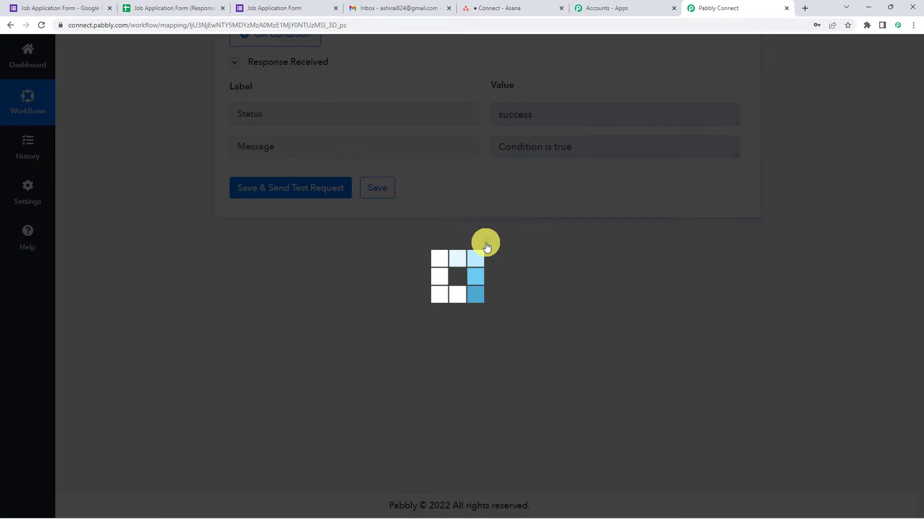
scroll(397, 260, down, 2)
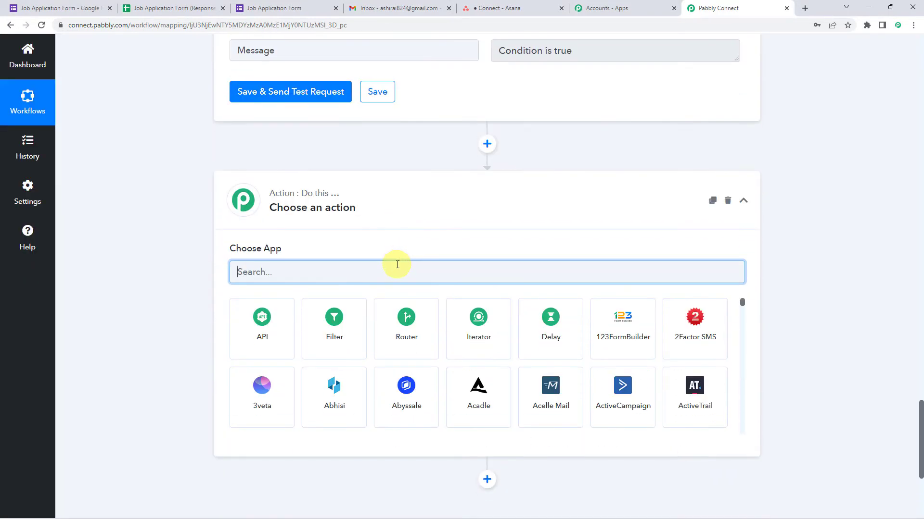
click(543, 359)
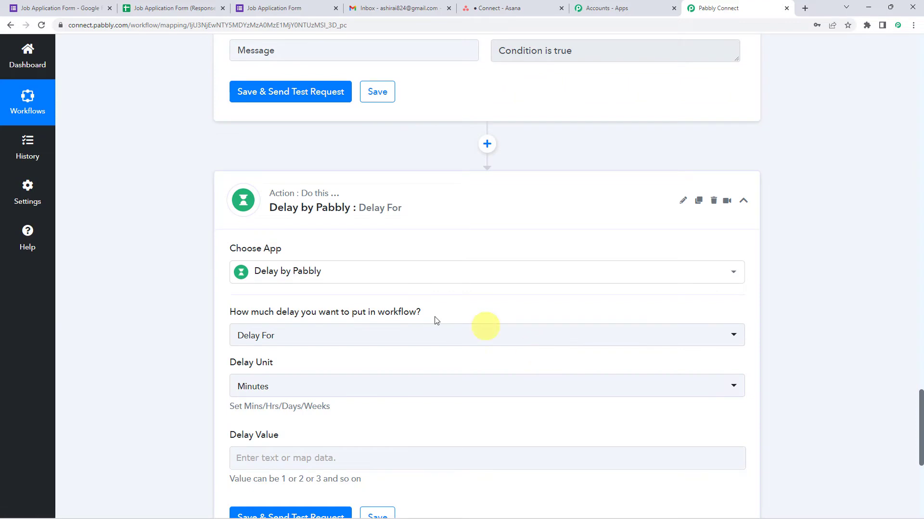
mouse_move(246, 317)
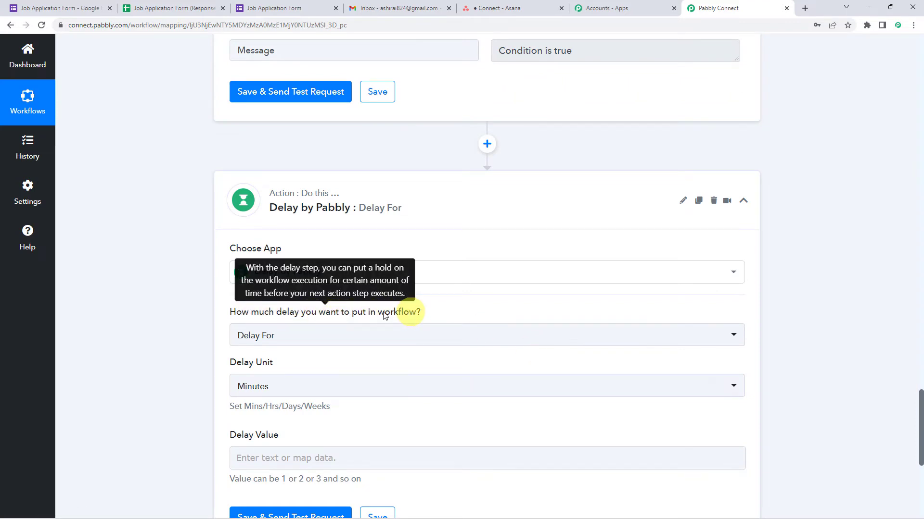
scroll(201, 307, down, 2)
Step: Configure the delay as Delay For 15 Minutes
click(253, 248)
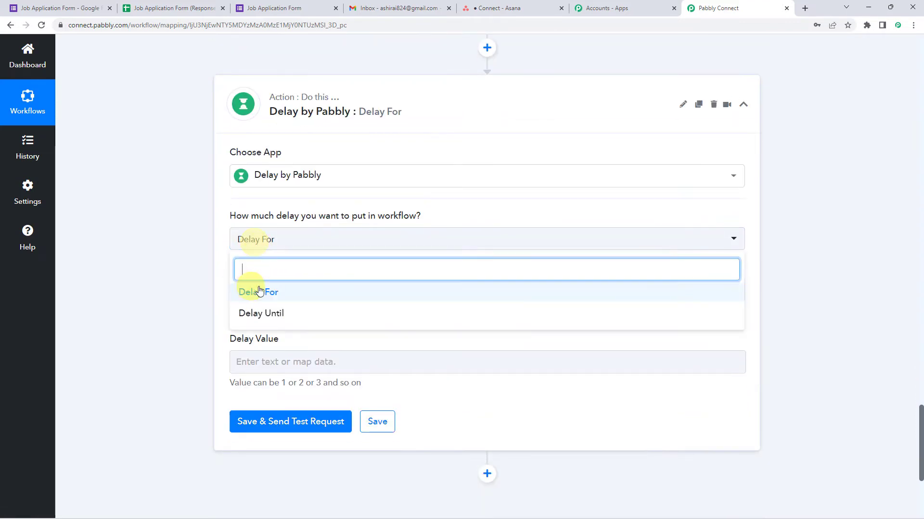
click(243, 291)
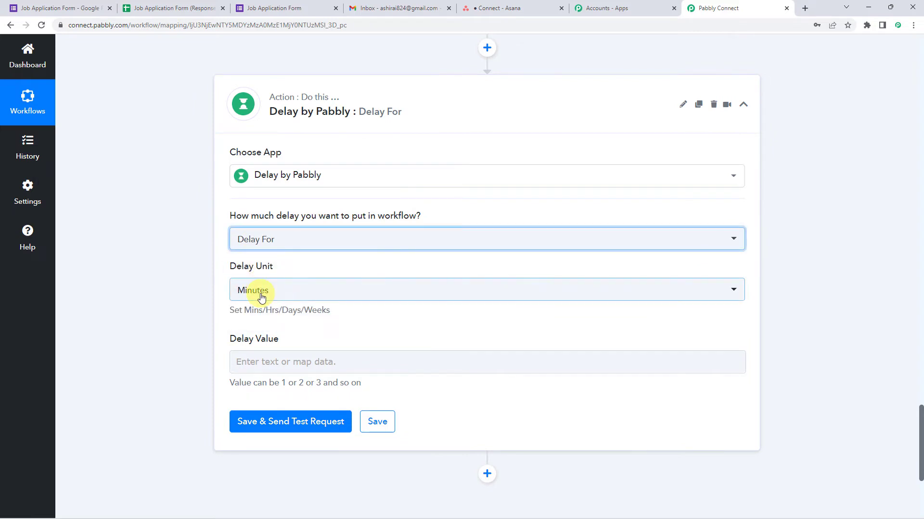
click(259, 292)
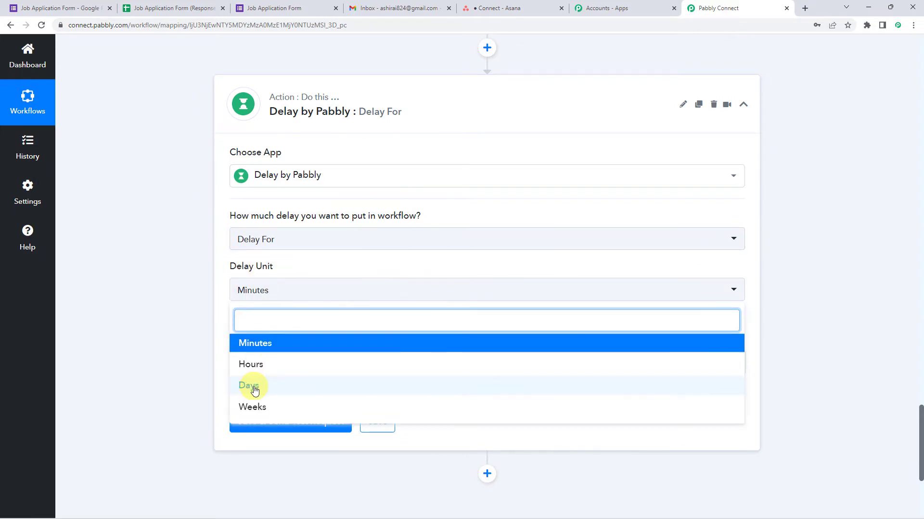
click(259, 343)
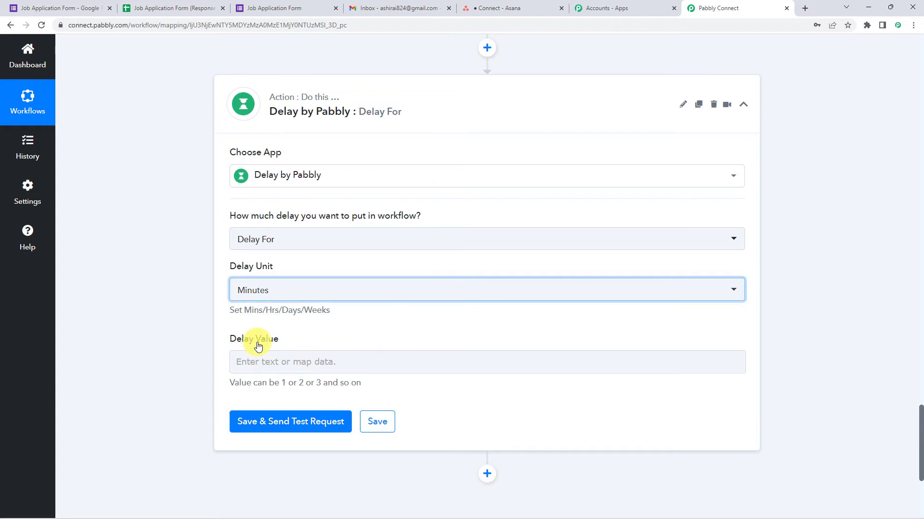
click(261, 359)
text(15)
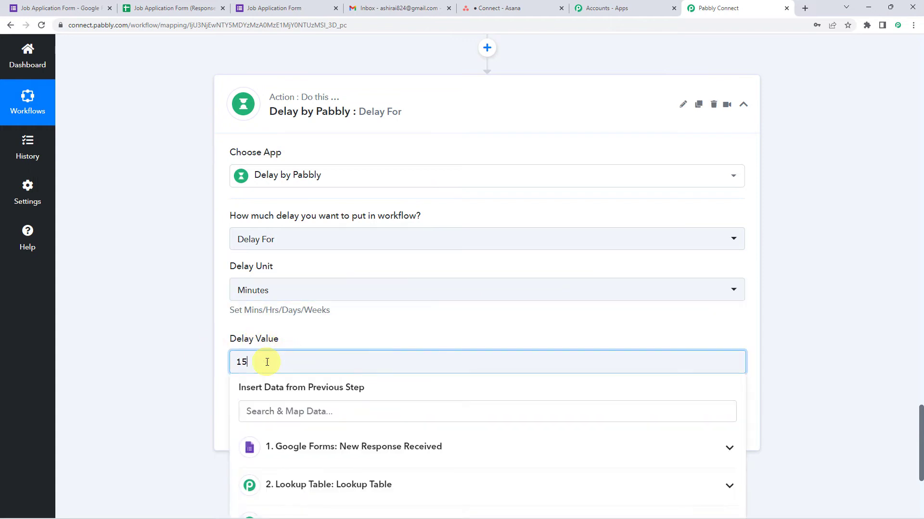
click(205, 360)
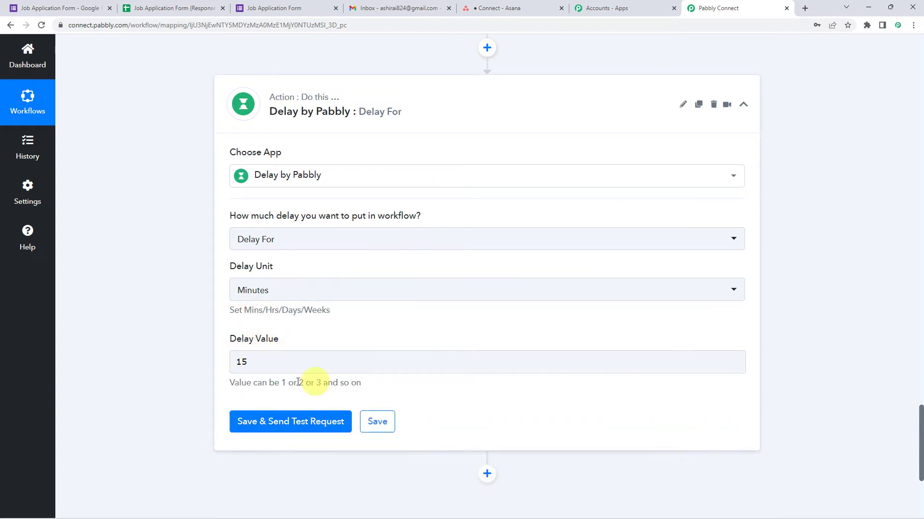
Step: Test the delay step and confirm the message 'Delayed for 15 Minutes'
click(290, 428)
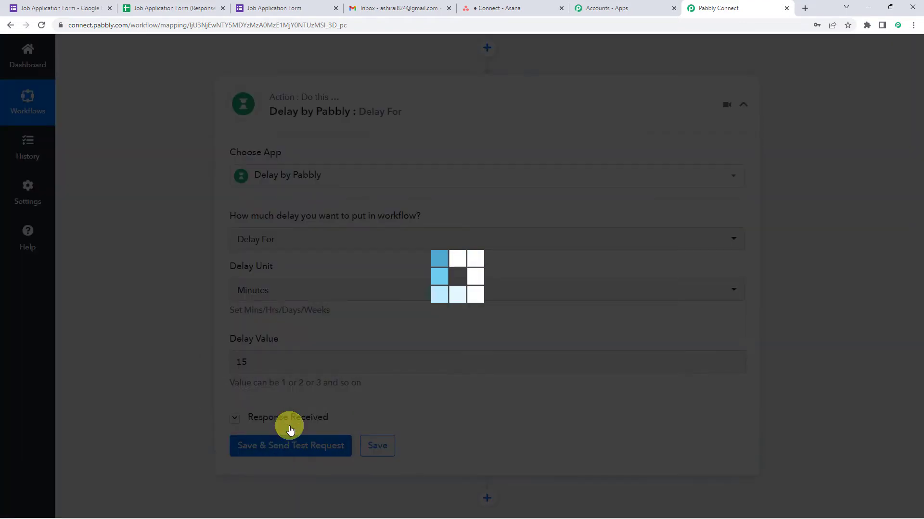
scroll(171, 328, down, 4)
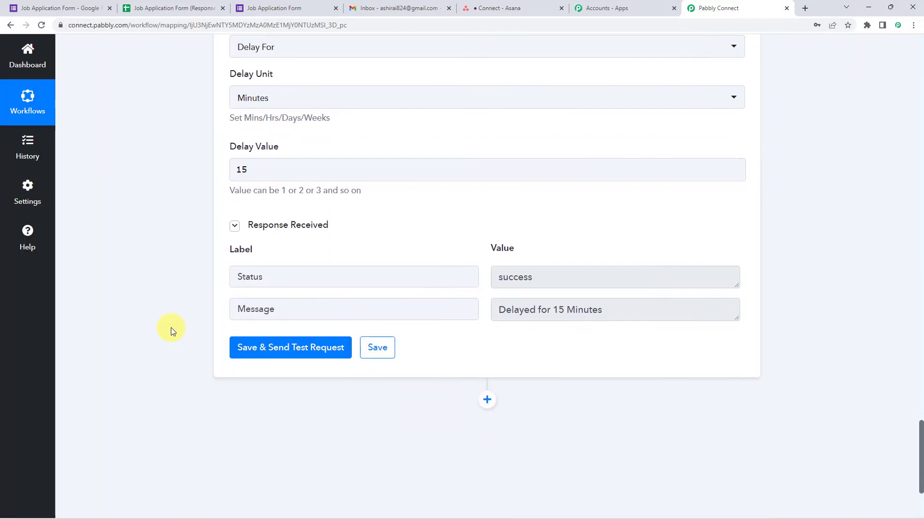
click(288, 309)
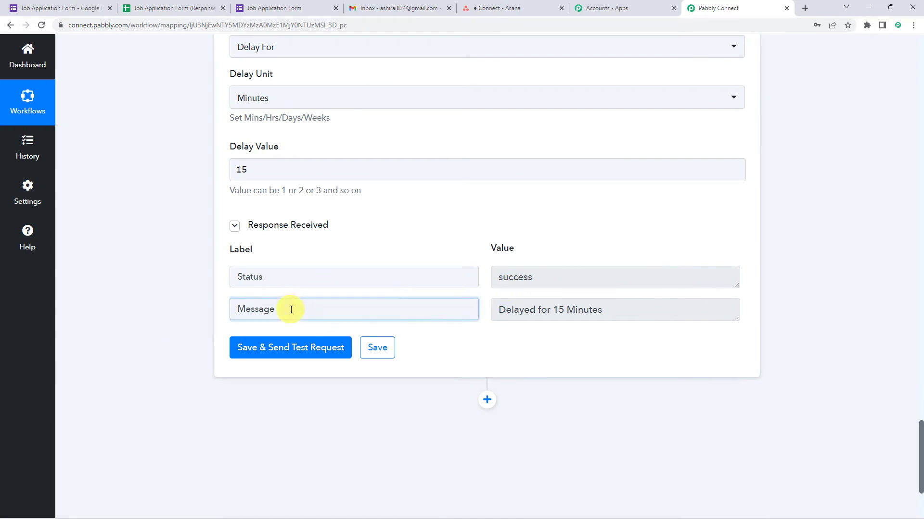
drag(496, 312, 622, 311)
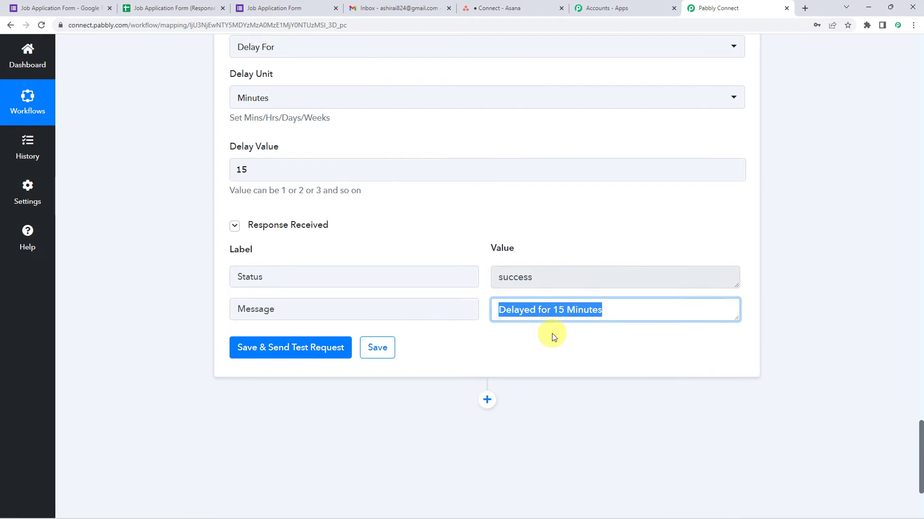
scroll(553, 336, down, 3)
Step: Add a Gmail step after the delay with the Send Email action
click(487, 256)
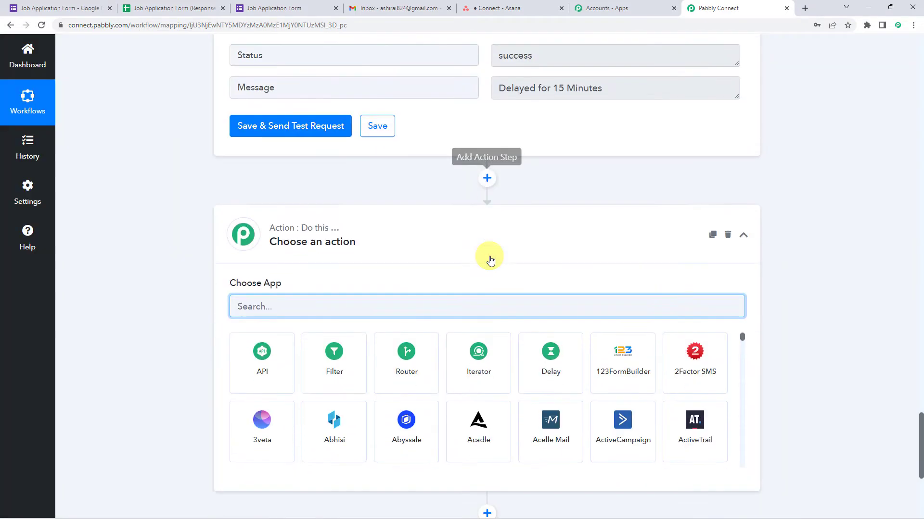
text(Gma)
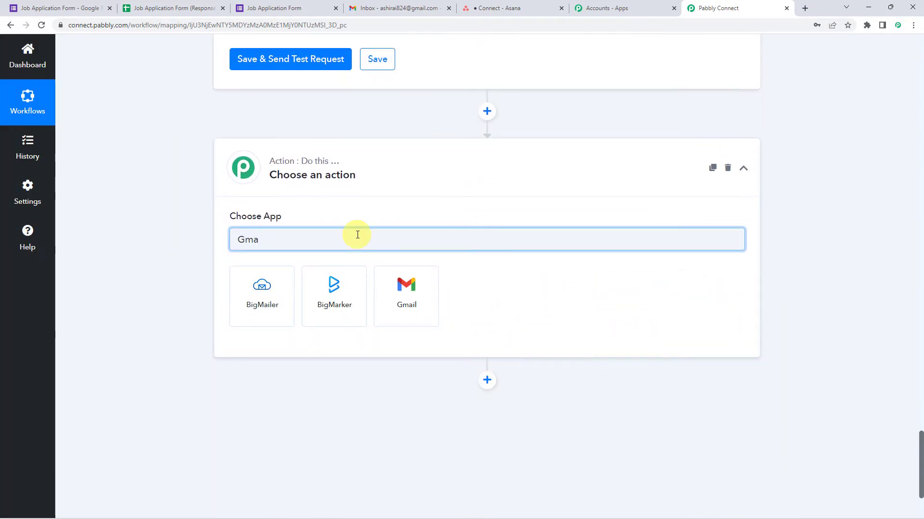
click(398, 305)
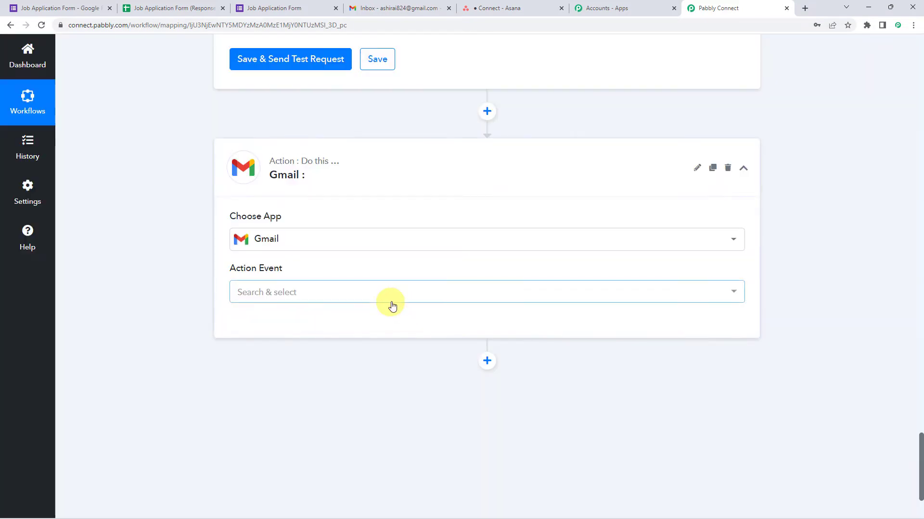
click(270, 291)
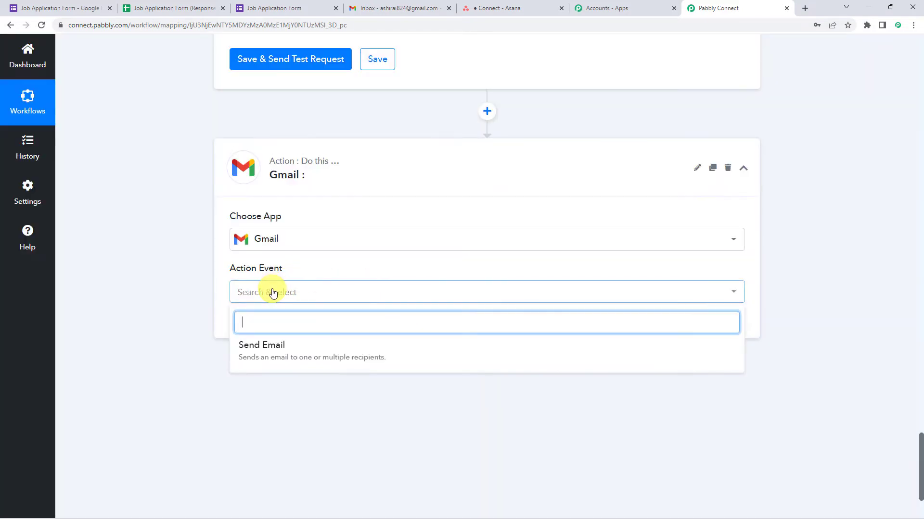
click(255, 347)
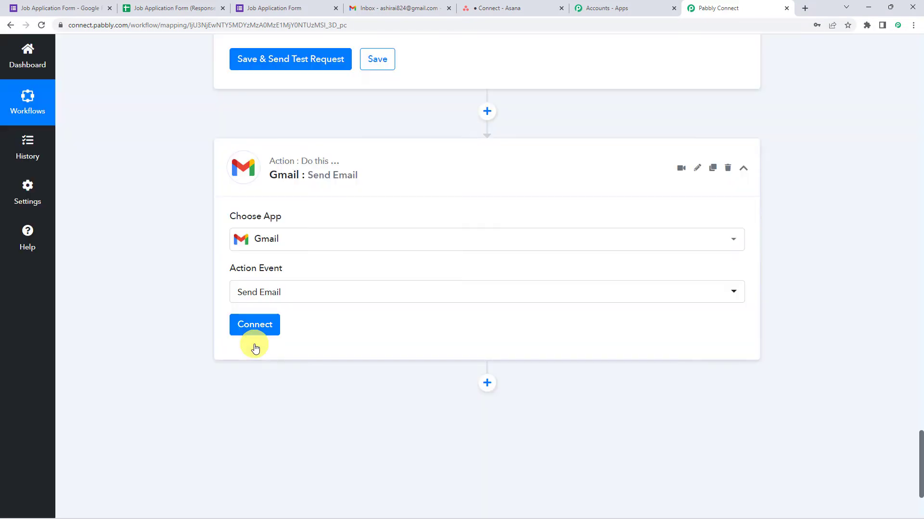
Step: Authorise a new Gmail connection with a Google account
click(268, 328)
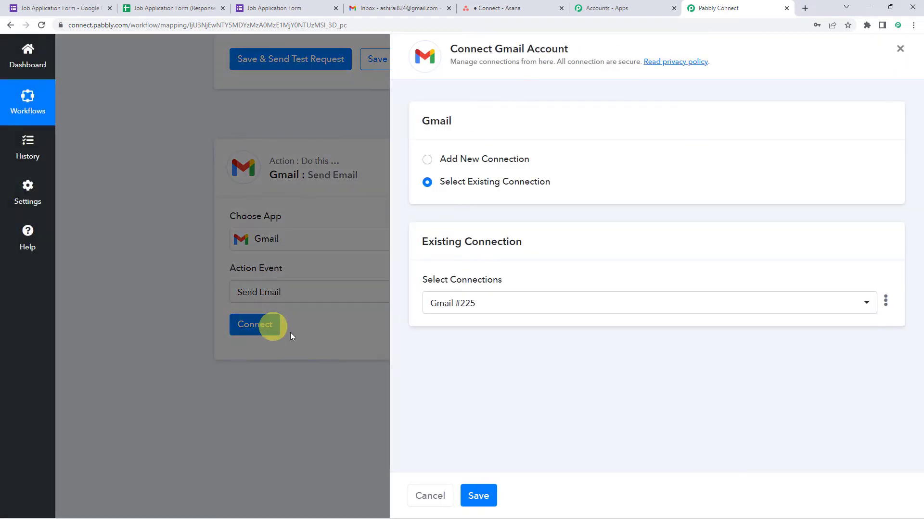
click(466, 164)
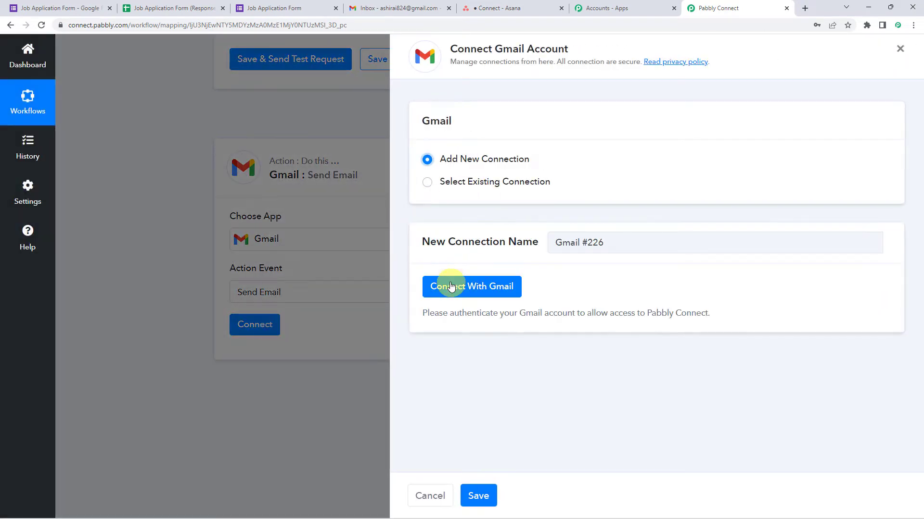
click(474, 287)
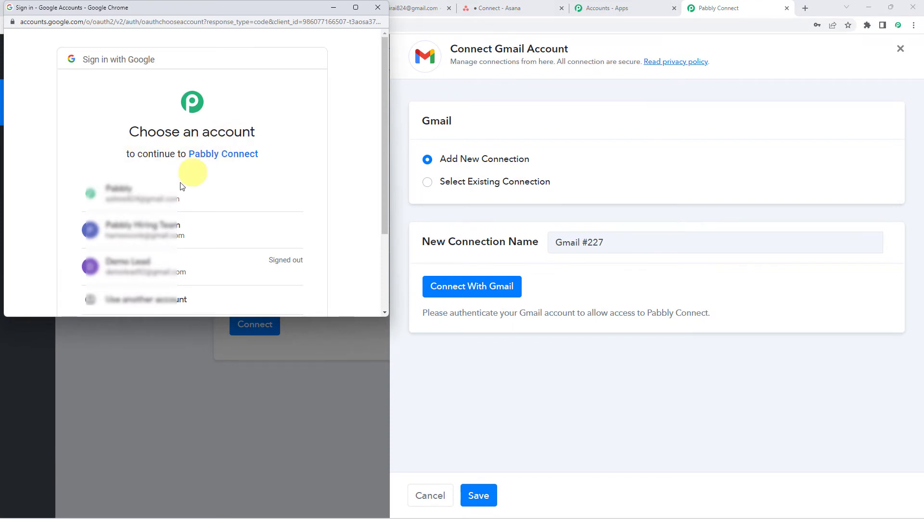
click(155, 231)
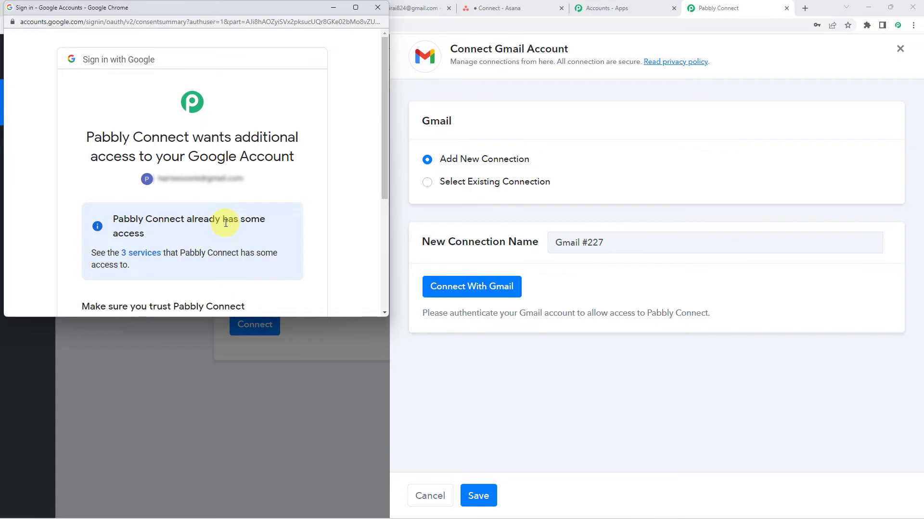
scroll(226, 222, down, 5)
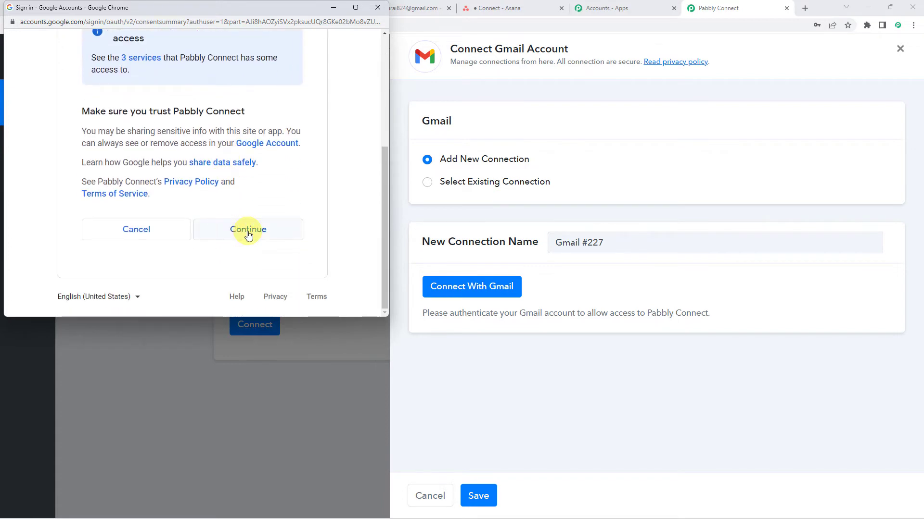
click(248, 234)
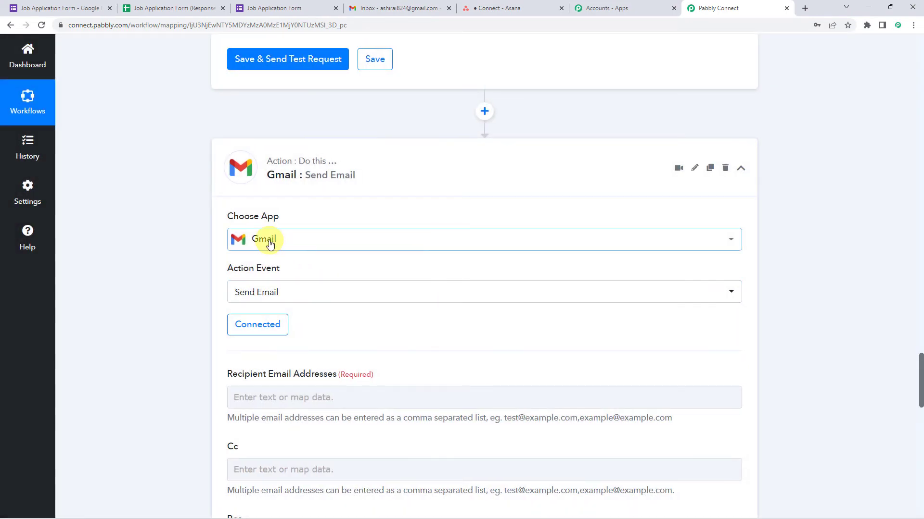
Step: Map the form response's Email field into Recipient Email Addresses
scroll(358, 323, down, 4)
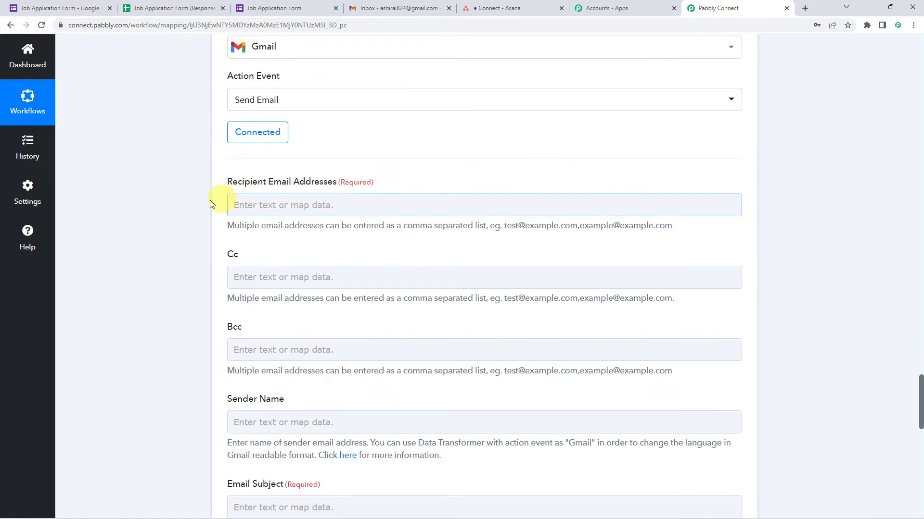
scroll(132, 209, up, 20)
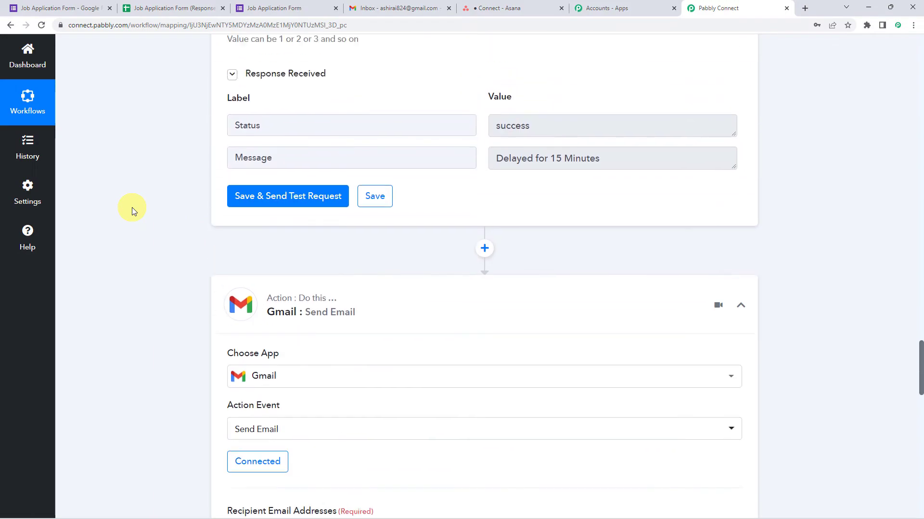
scroll(132, 207, up, 20)
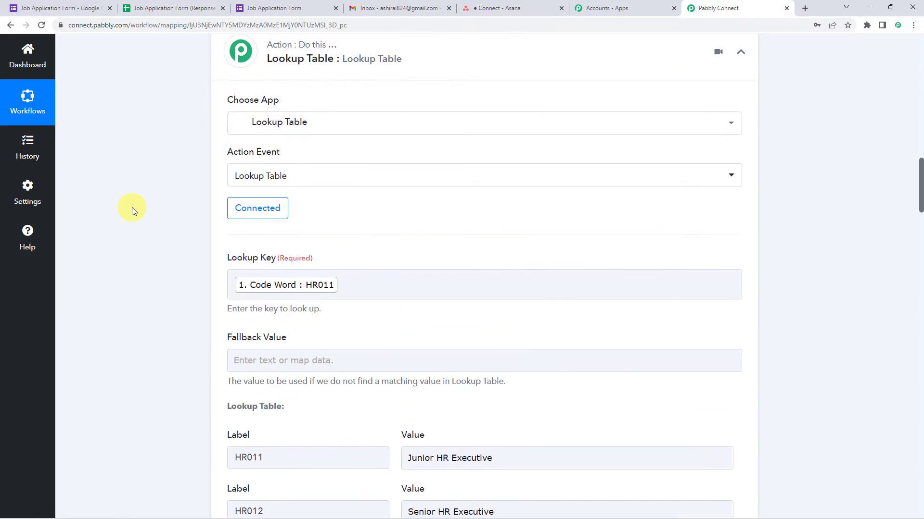
triple_click(619, 229)
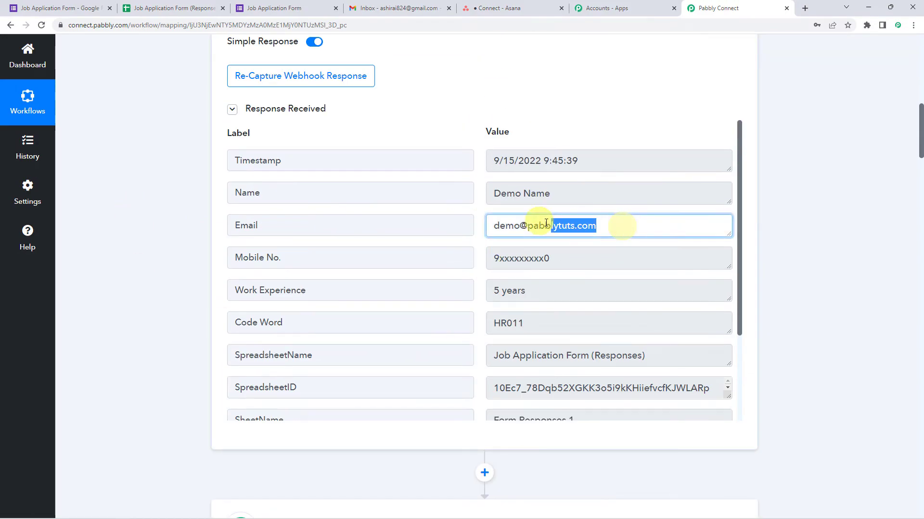
scroll(152, 242, down, 20)
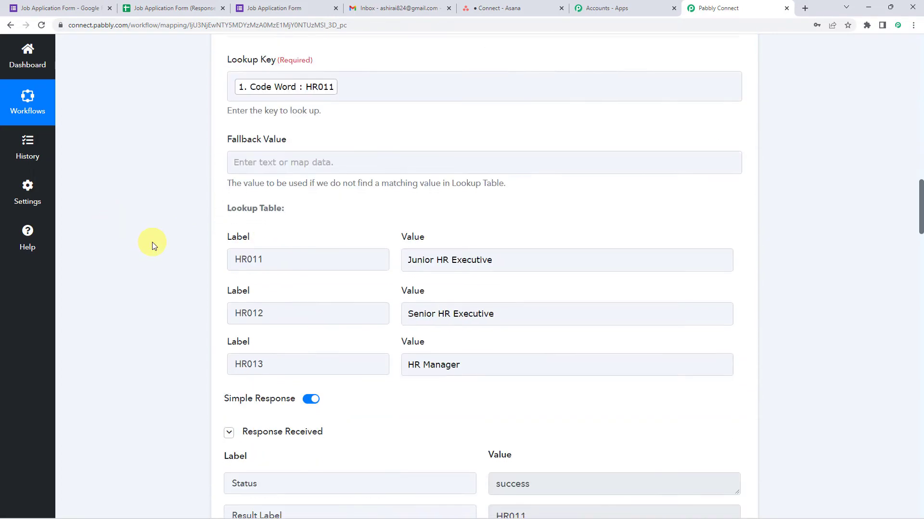
scroll(152, 241, down, 15)
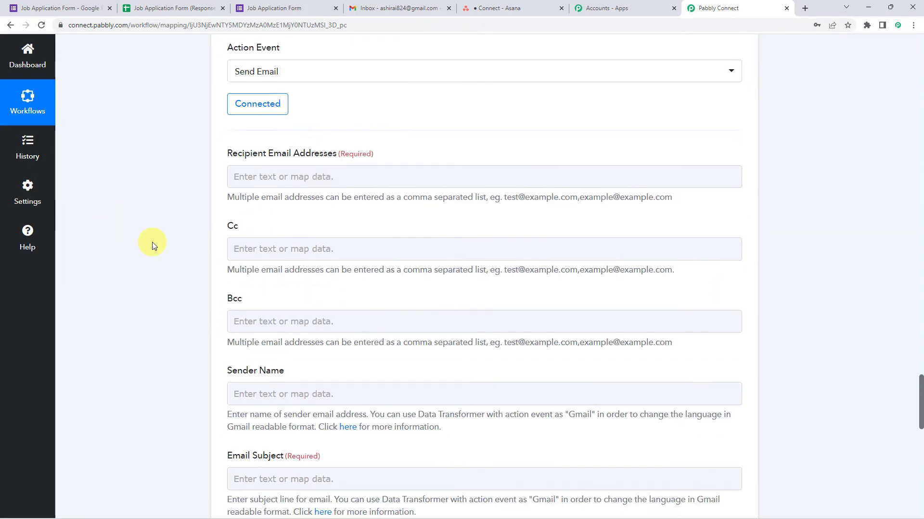
click(268, 108)
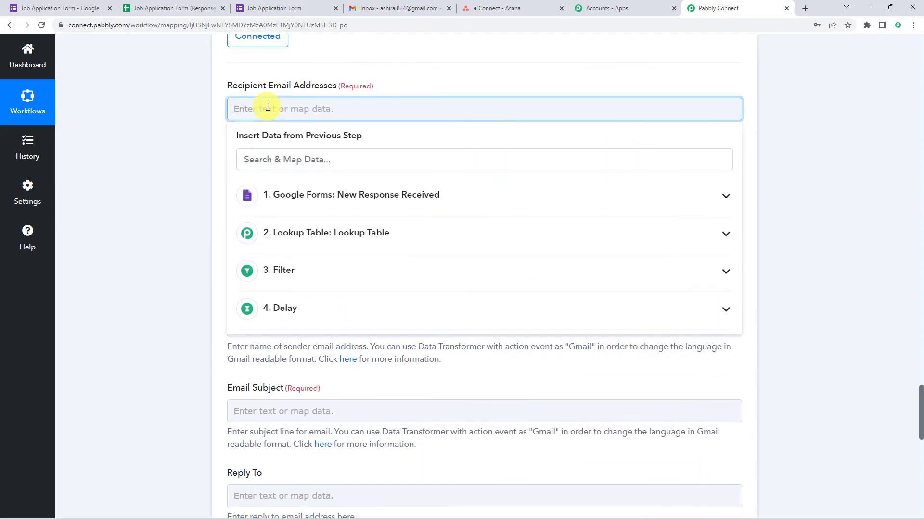
click(314, 195)
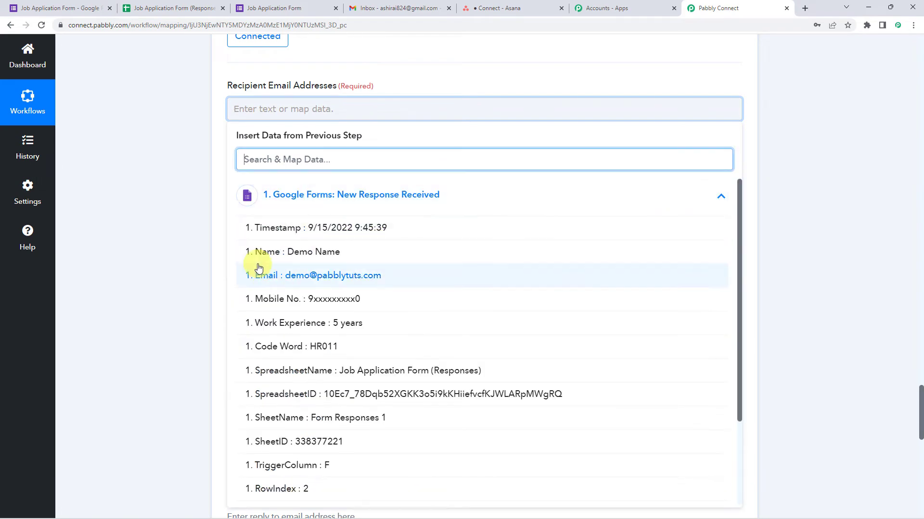
click(322, 278)
click(166, 205)
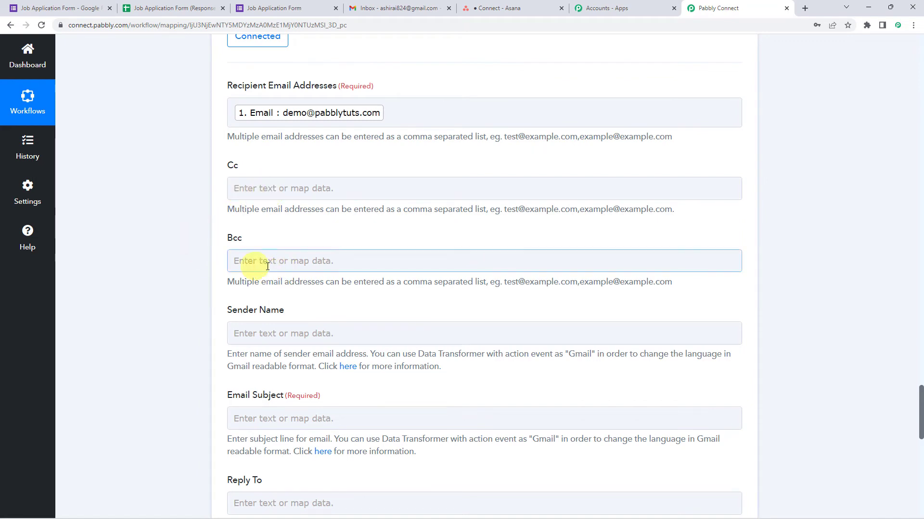
Step: Enter 'Pabbly Hiring Team' as the sender name
scroll(259, 250, down, 3)
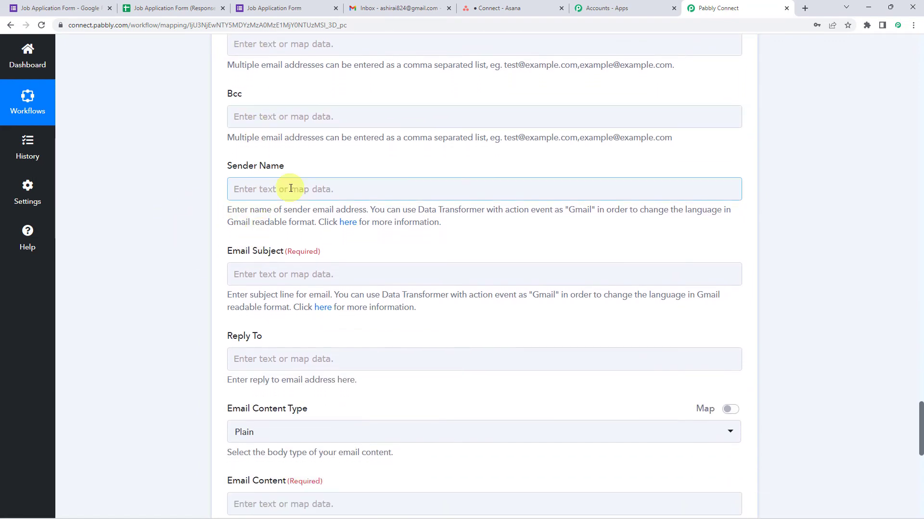
click(280, 190)
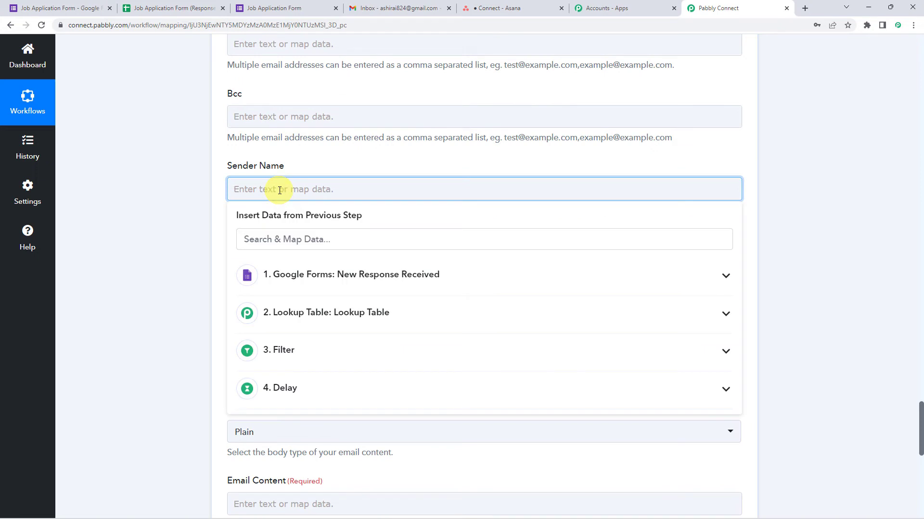
text(Pabbly Hiring Team)
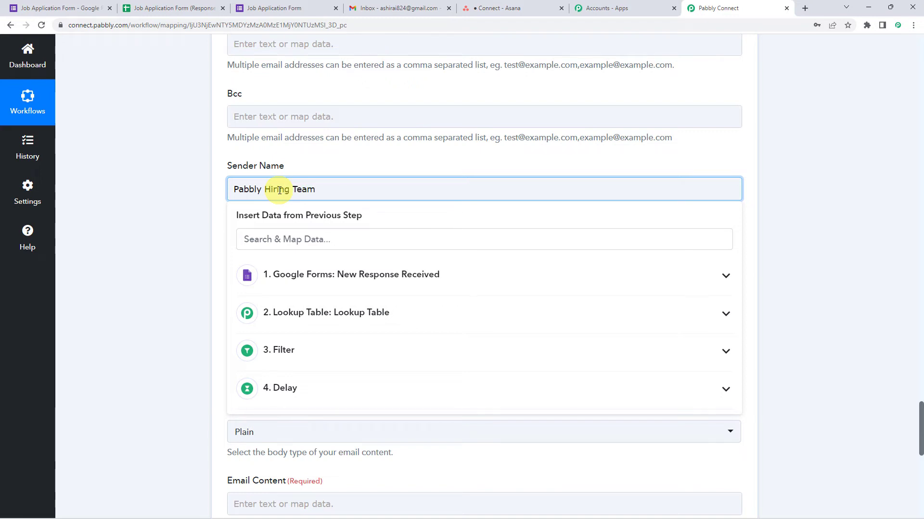
Step: Paste 'Pabbly invites you to take the Competency Test' into the Email Subject
click(184, 208)
scroll(184, 208, down, 2)
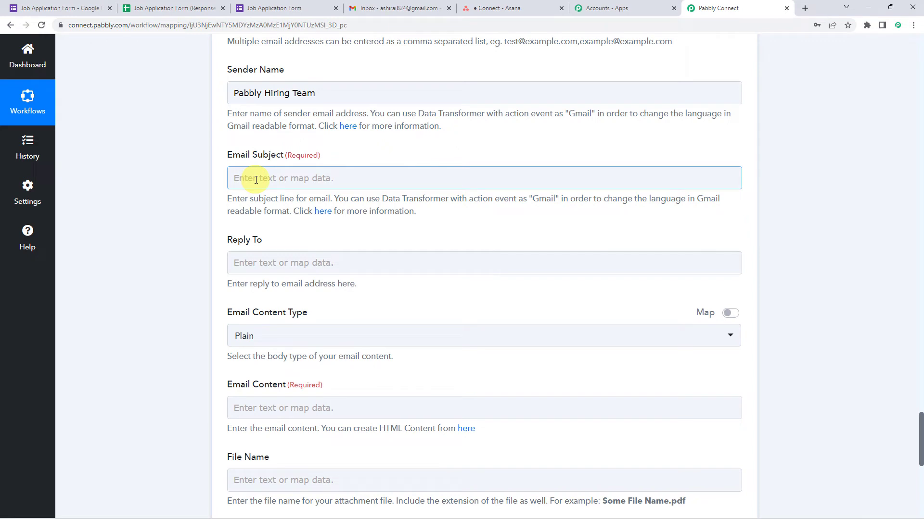
text(Pabbly invites you to take the Competency Test)
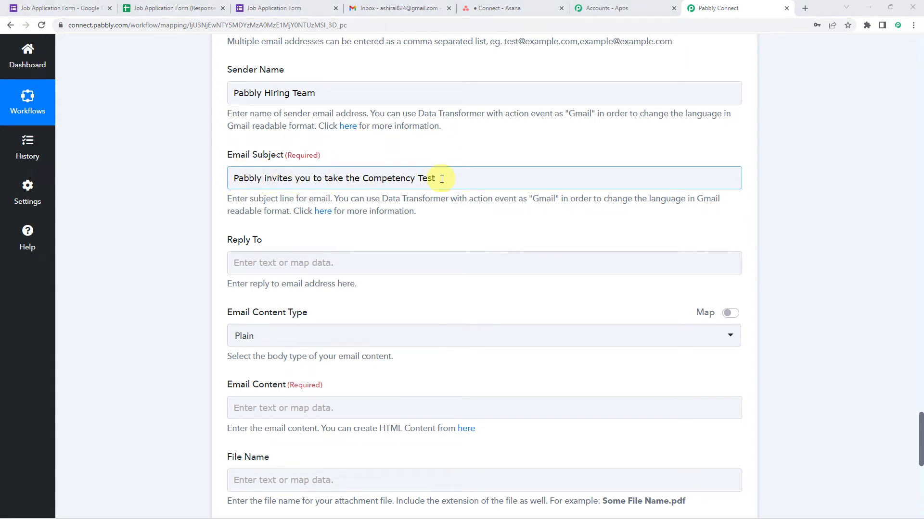
click(254, 206)
Step: Keep the content type Plain and paste the prepared invitation message into Email Content
scroll(253, 207, down, 2)
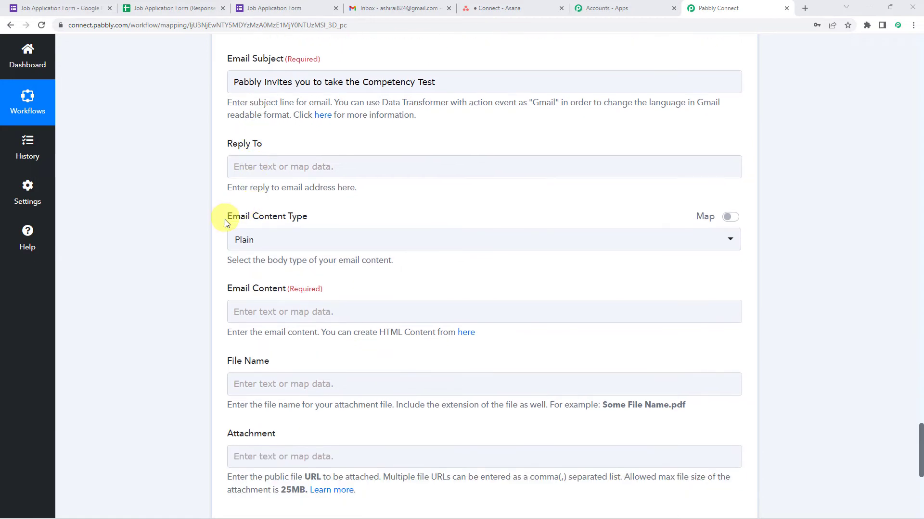
click(280, 241)
click(265, 290)
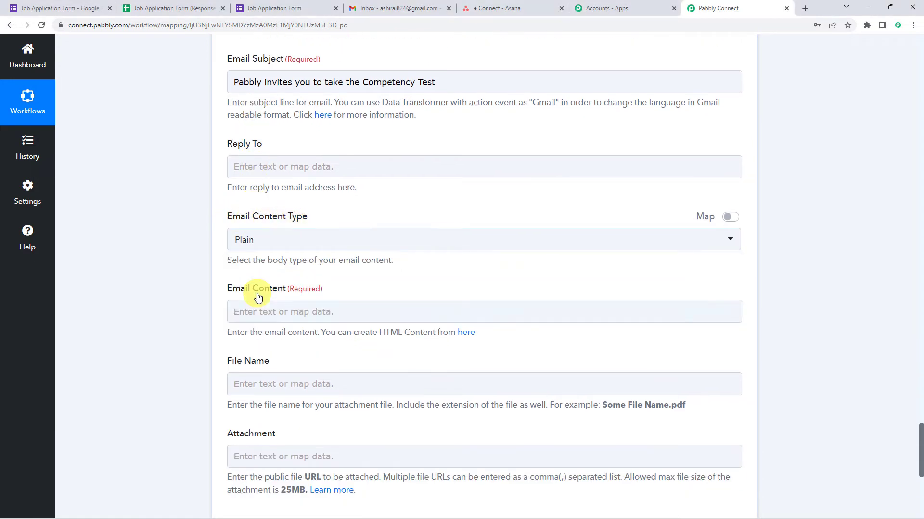
scroll(190, 278, down, 2)
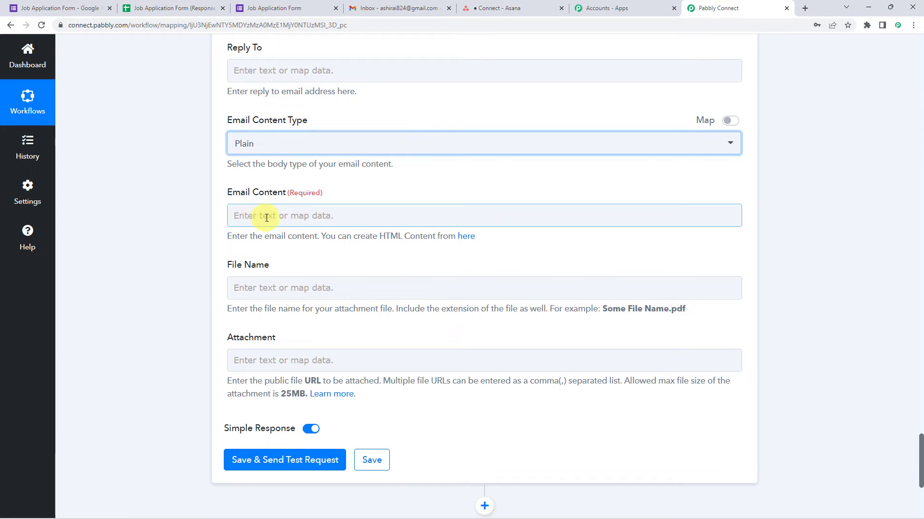
click(266, 217)
text(Dear  Thank you for your interest in Pabbly.  We know that a lot of time and effort goes into a job application, and we appreciate that you took the time to apply for this position. You have been invited to take the assessment Competency Test.  Test Link: https://forms.gle/LNYej1ckPyt7tF8n8  The duration of this test is 30 mins.  Regards, Pabbly Hiring Team.)
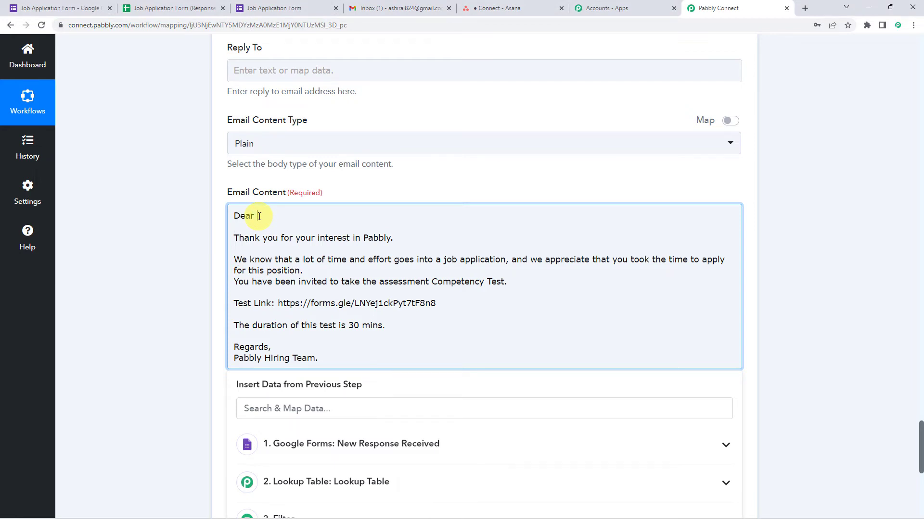
Step: Map the form's 1. Name field after 'Dear' in the email body
scroll(93, 319, down, 8)
scroll(374, 214, up, 3)
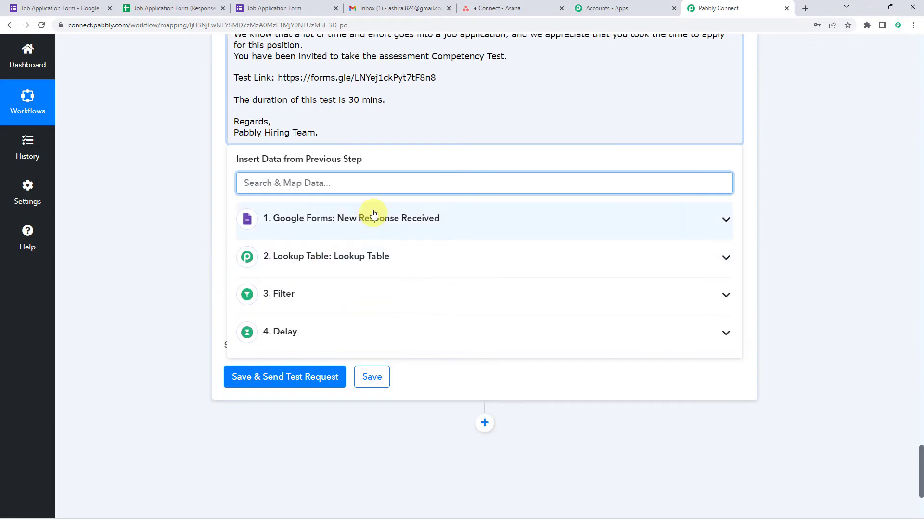
click(356, 218)
click(313, 275)
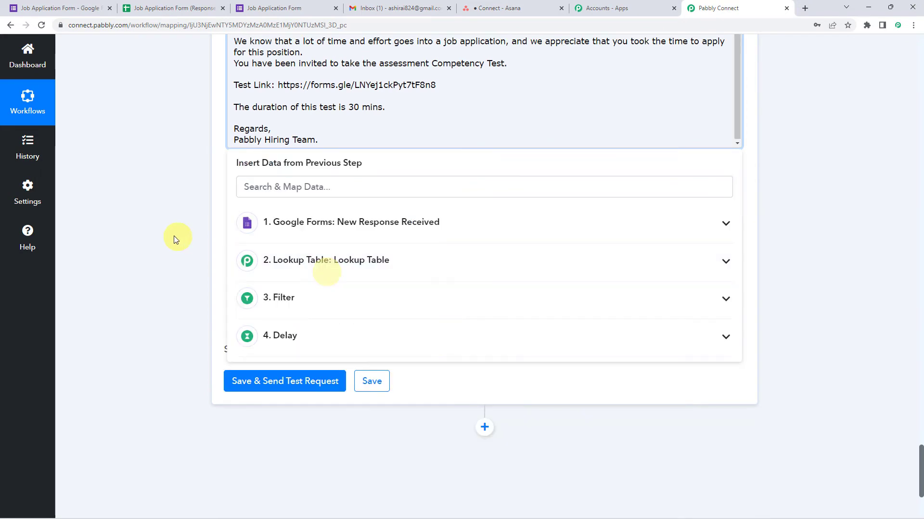
click(174, 236)
scroll(222, 253, up, 6)
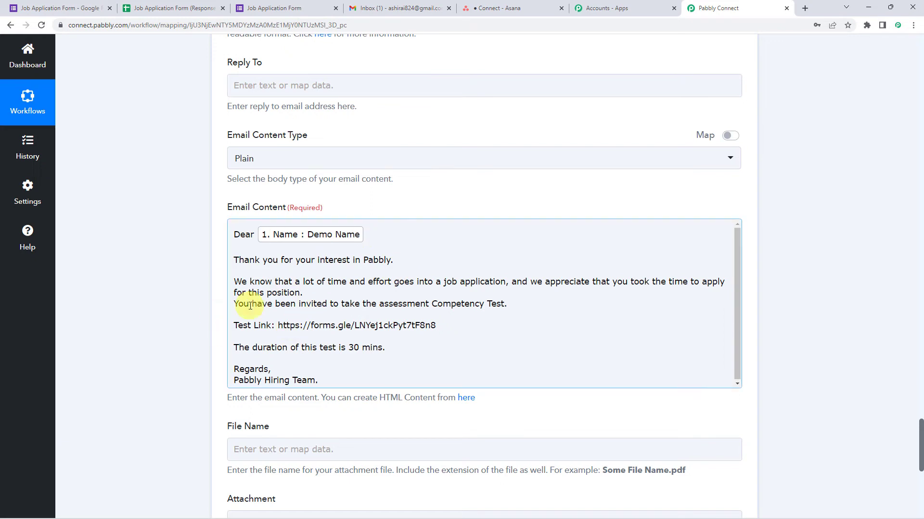
scroll(166, 323, down, 2)
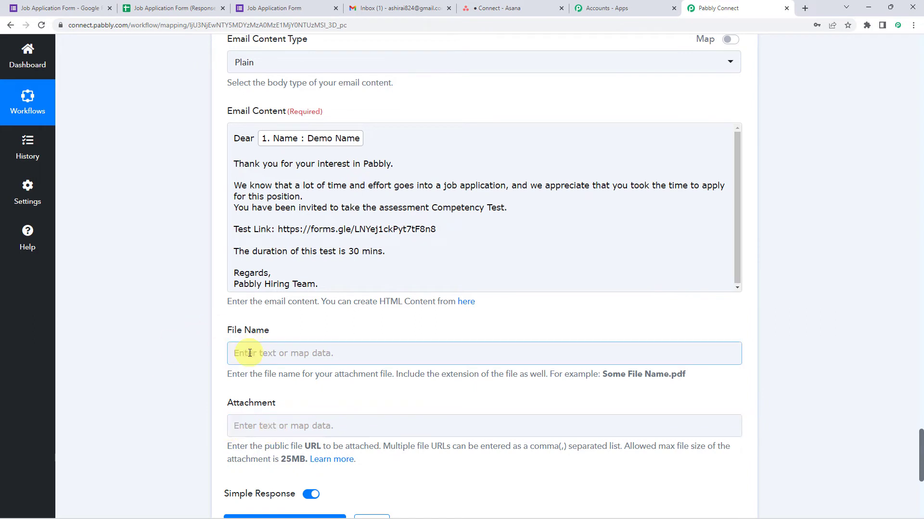
scroll(148, 347, down, 2)
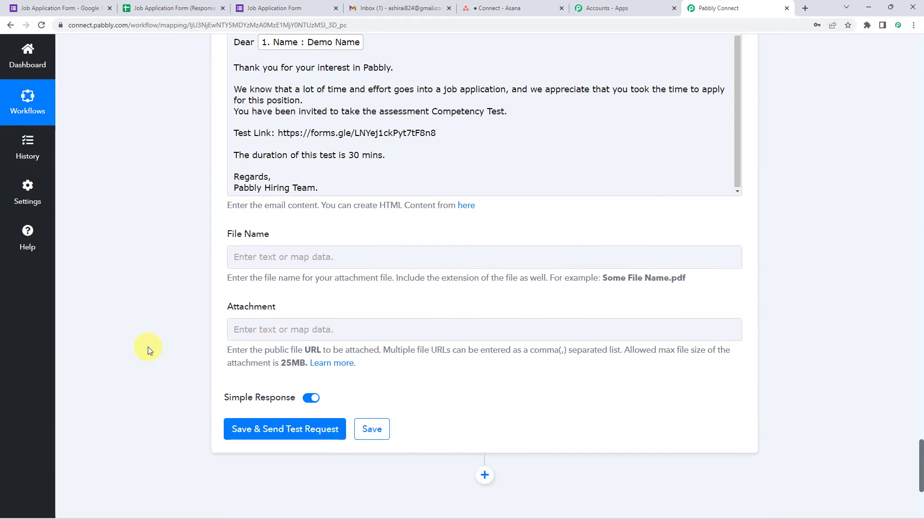
Step: Save the Gmail step and send a test email, confirming Response Result Status is sent
click(254, 431)
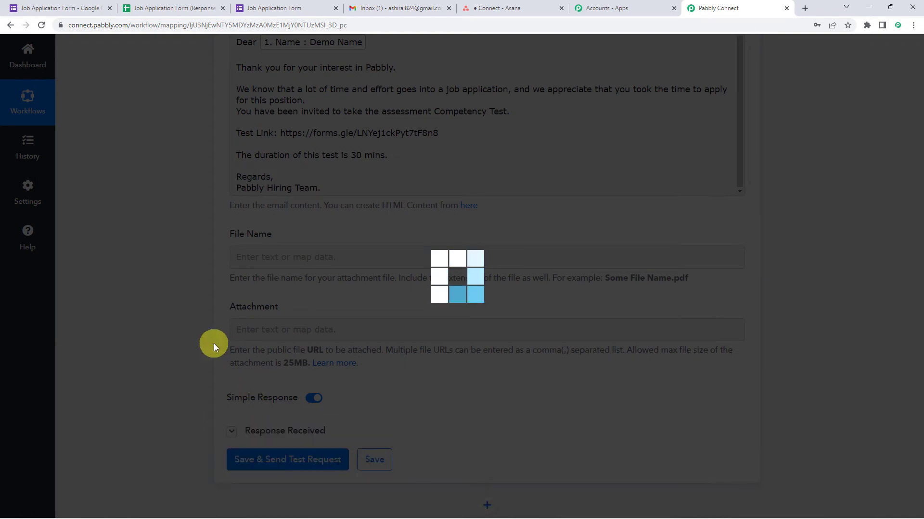
scroll(185, 342, down, 4)
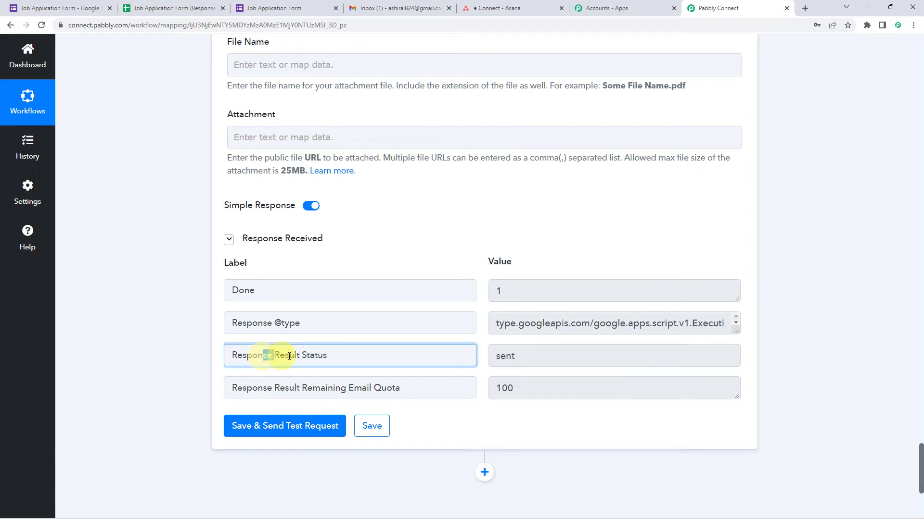
drag(264, 355, 371, 358)
click(530, 360)
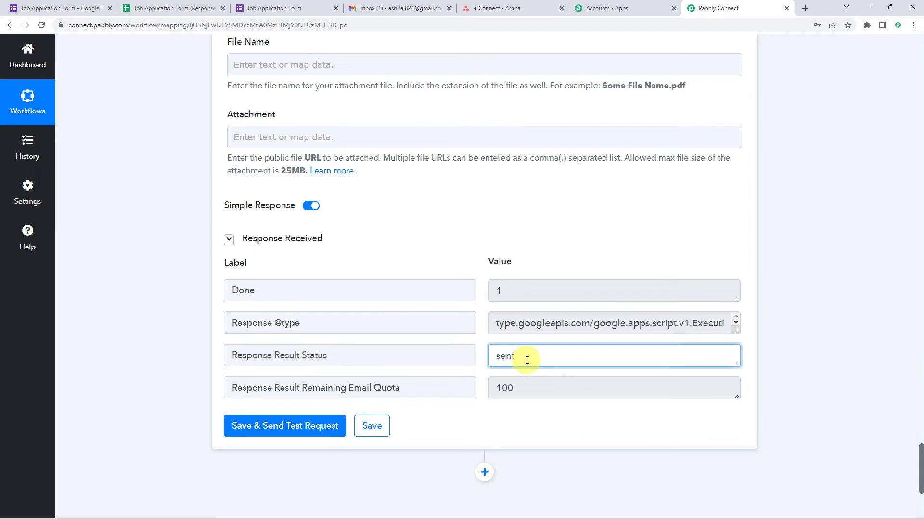
Step: Confirm the Competency Test invitation in Gmail greets the applicant by name, then return to Pabbly Connect
click(373, 7)
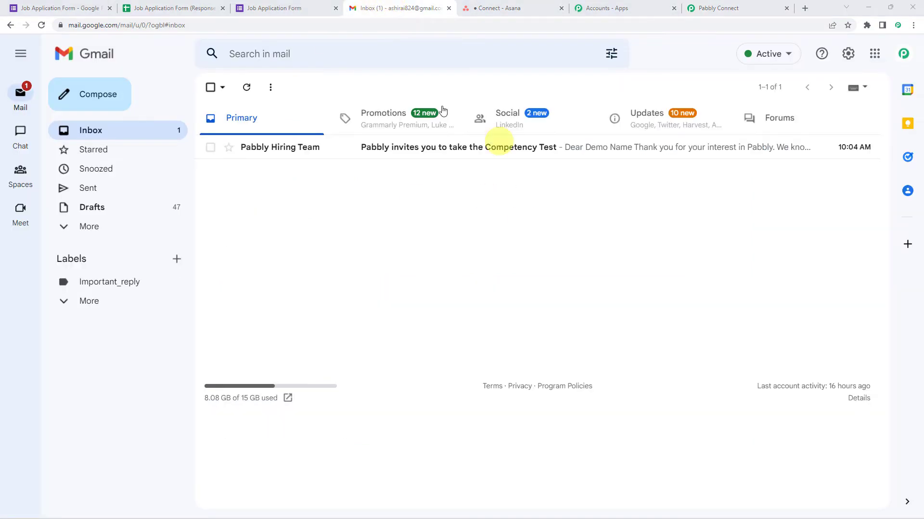
click(427, 150)
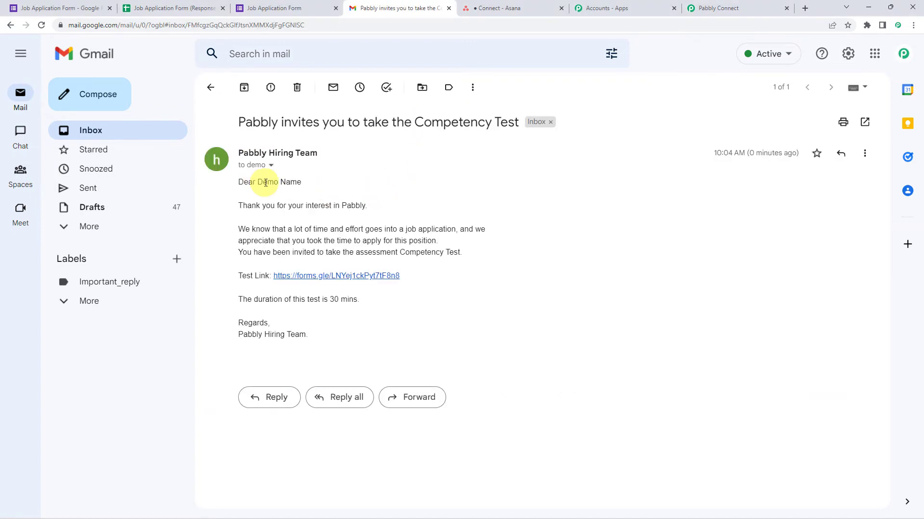
drag(259, 182, 299, 182)
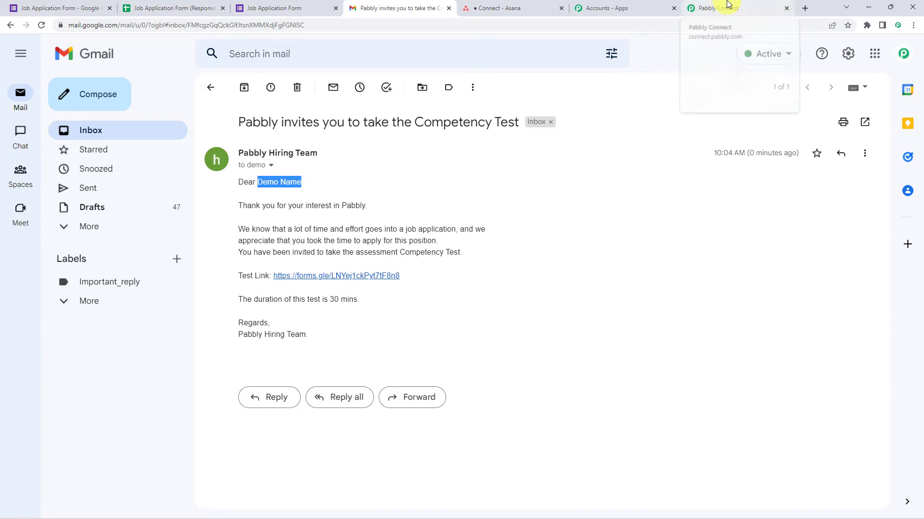
click(714, 7)
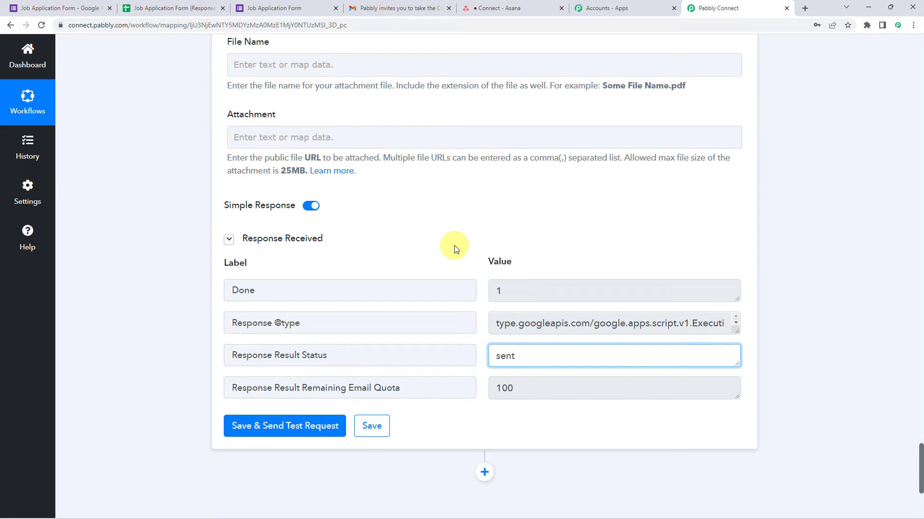
Step: Add an action step using Asana, found by searching 'Asa', with the Create a Task event
scroll(183, 259, down, 4)
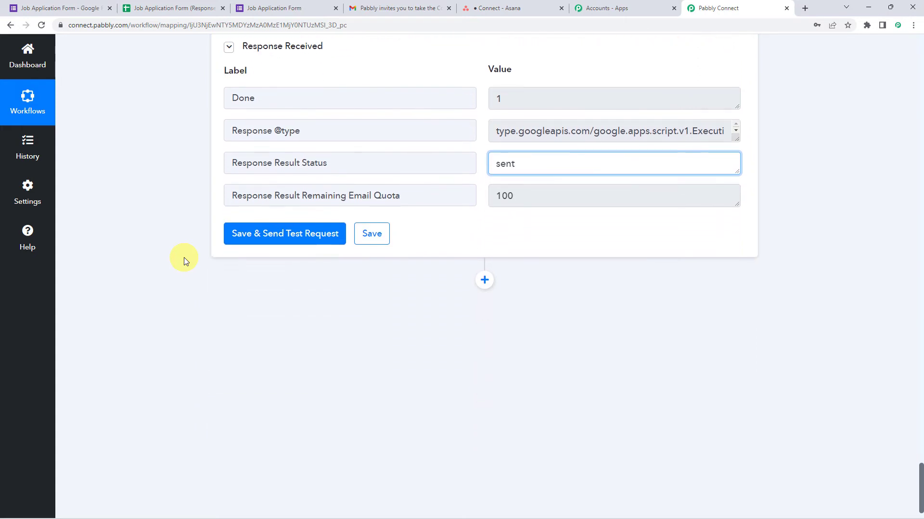
click(485, 284)
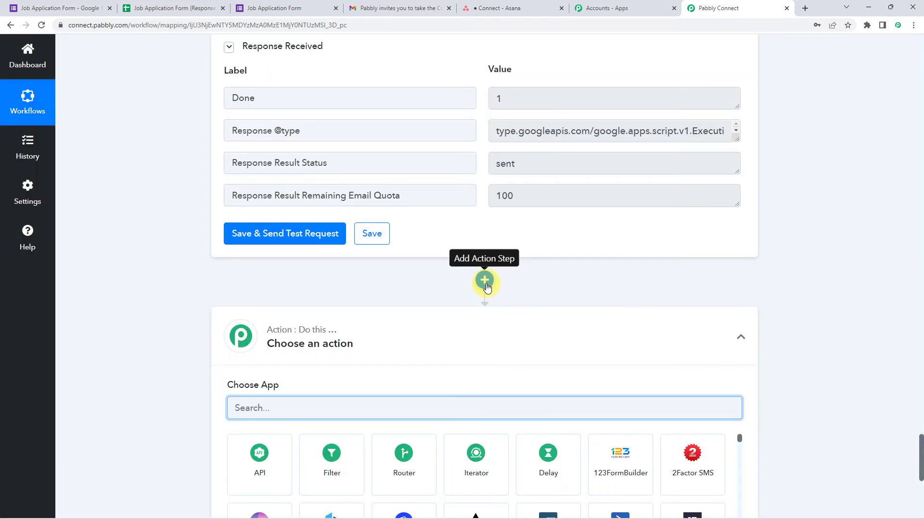
text(Asa)
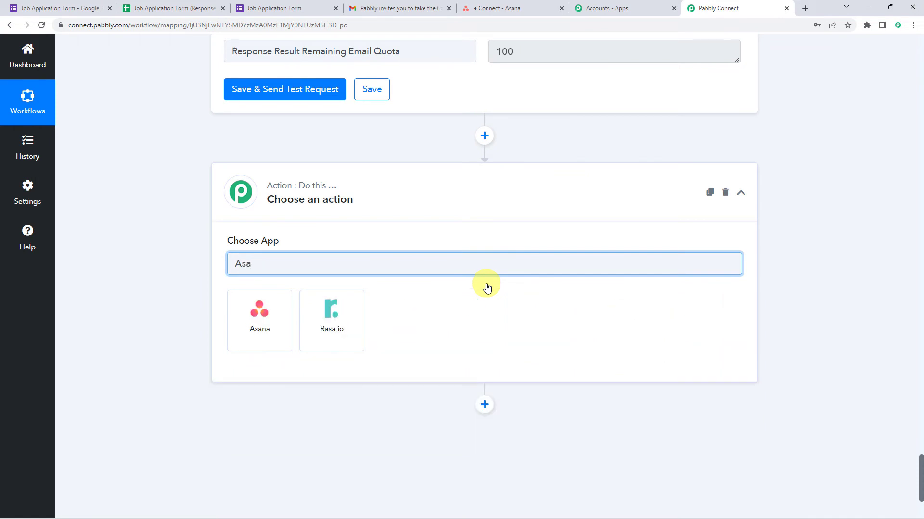
click(288, 308)
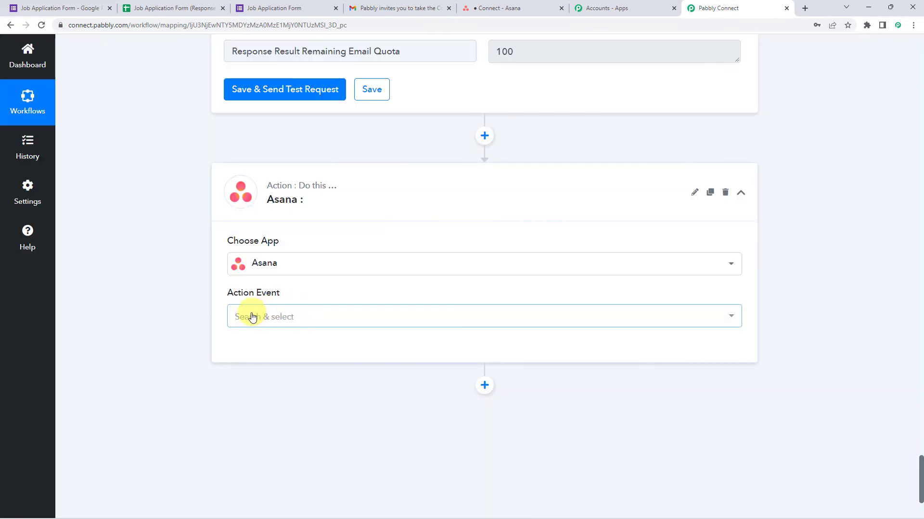
click(250, 317)
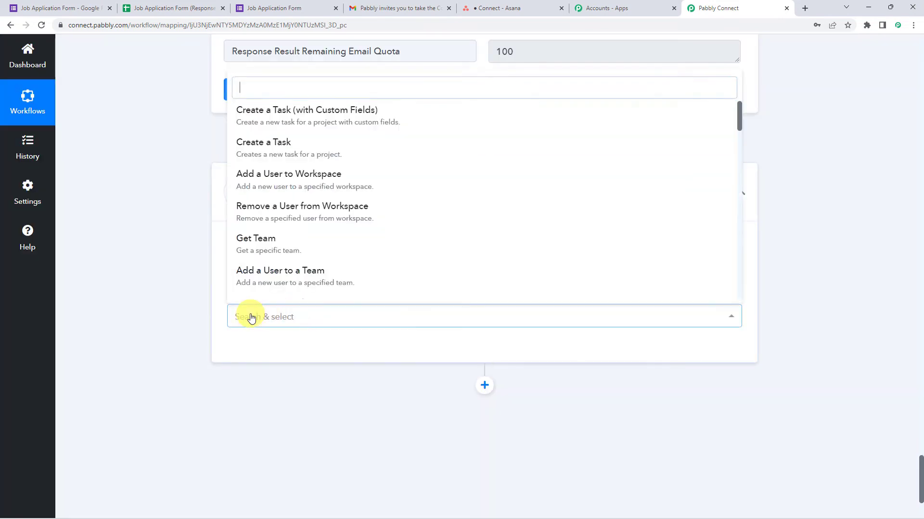
click(283, 142)
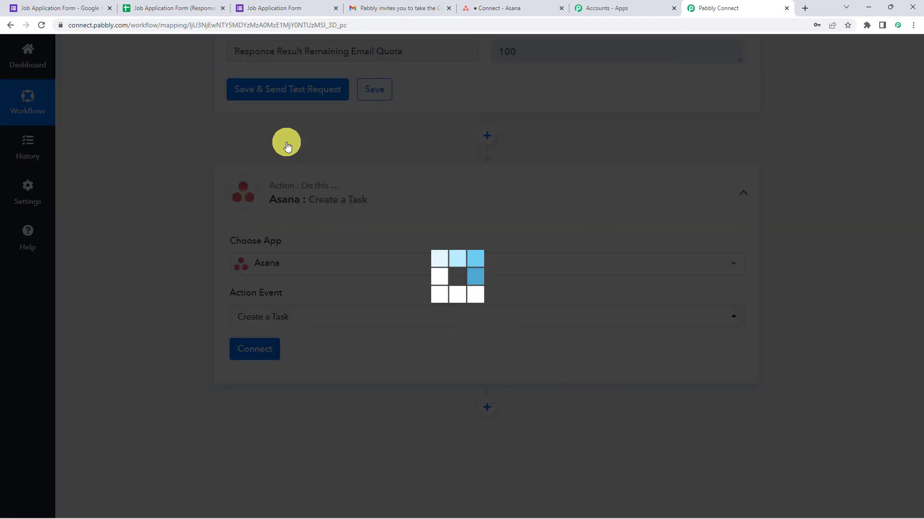
Step: Add a new Asana connection and authorize Pabbly Connect with the Asana account
click(258, 350)
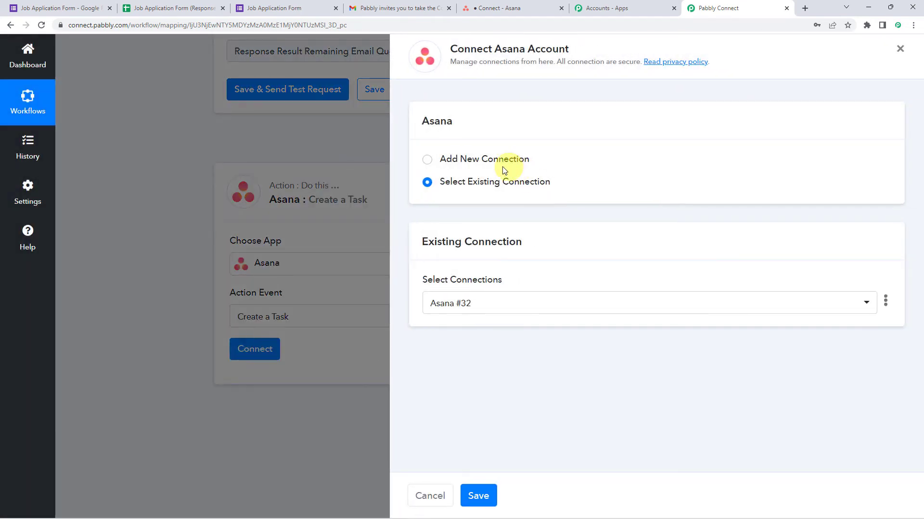
click(478, 164)
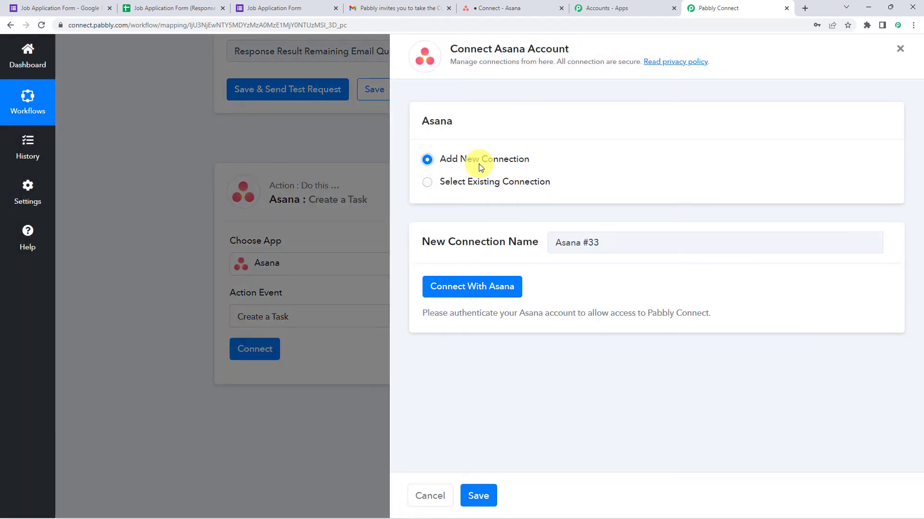
click(467, 296)
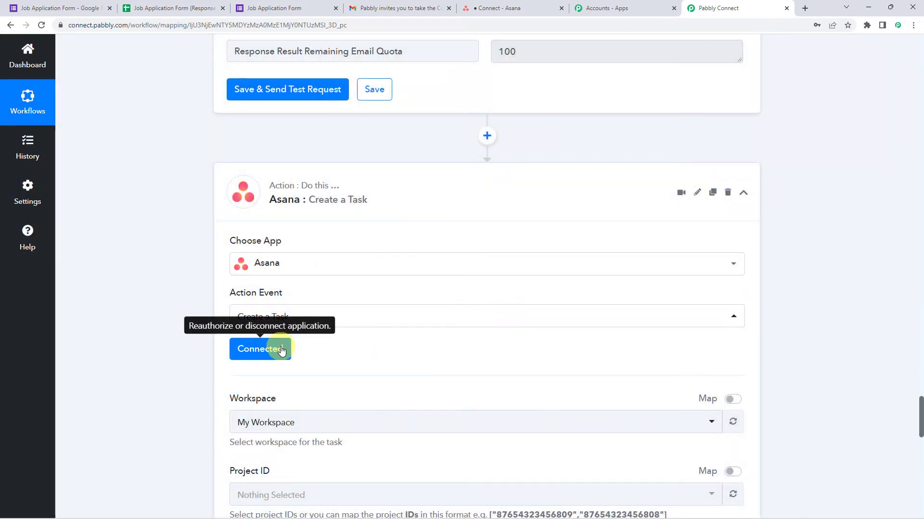
scroll(325, 342, down, 1)
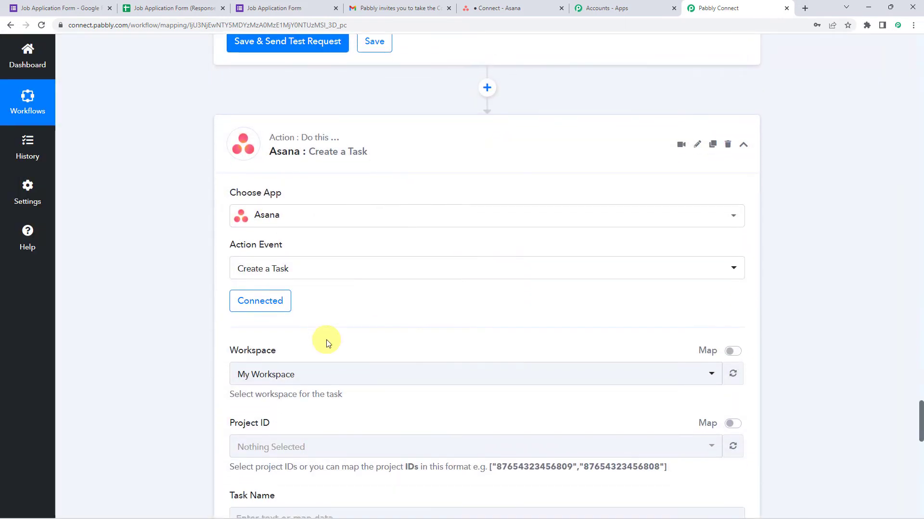
scroll(326, 342, down, 2)
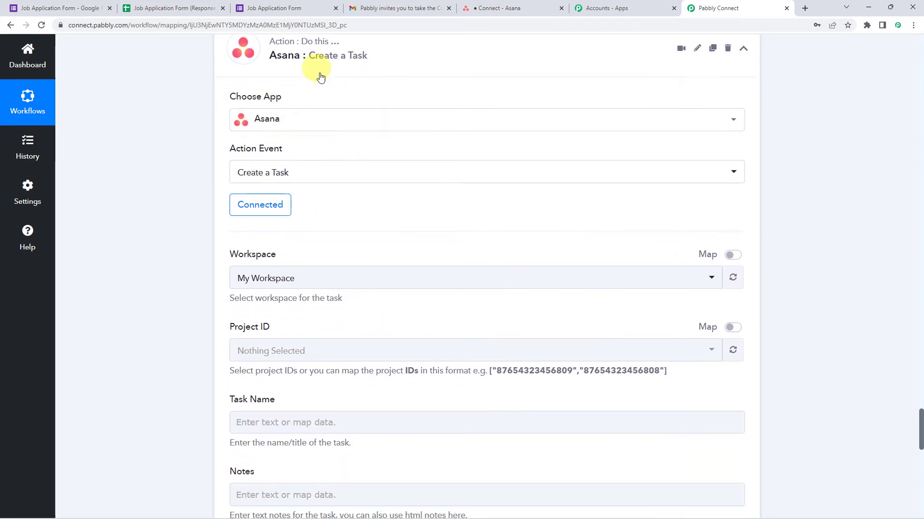
Step: Set Workspace to My Workspace and Project to Connect, then view the empty Connect project in Asana
click(270, 280)
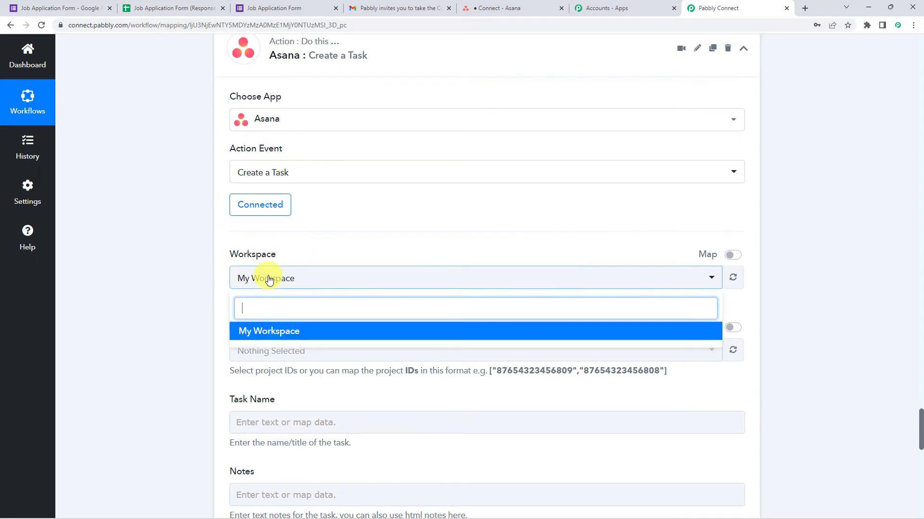
click(276, 335)
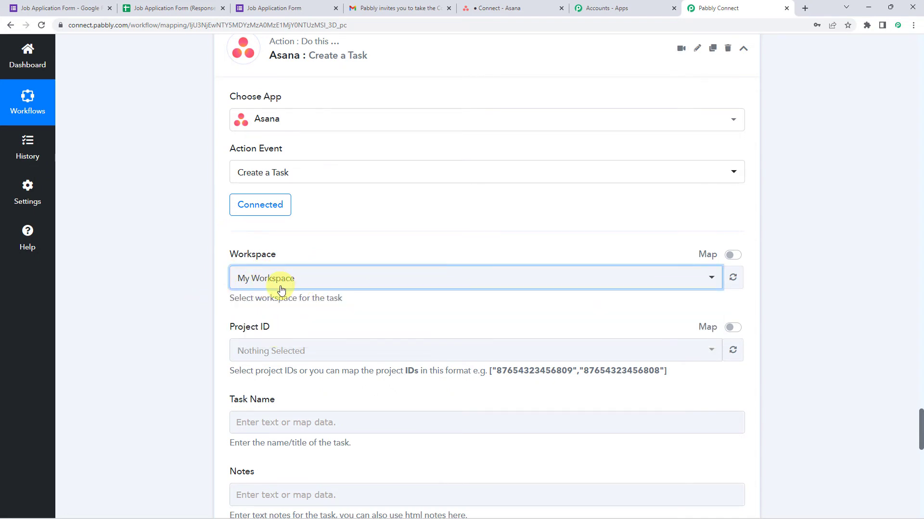
scroll(282, 291, down, 1)
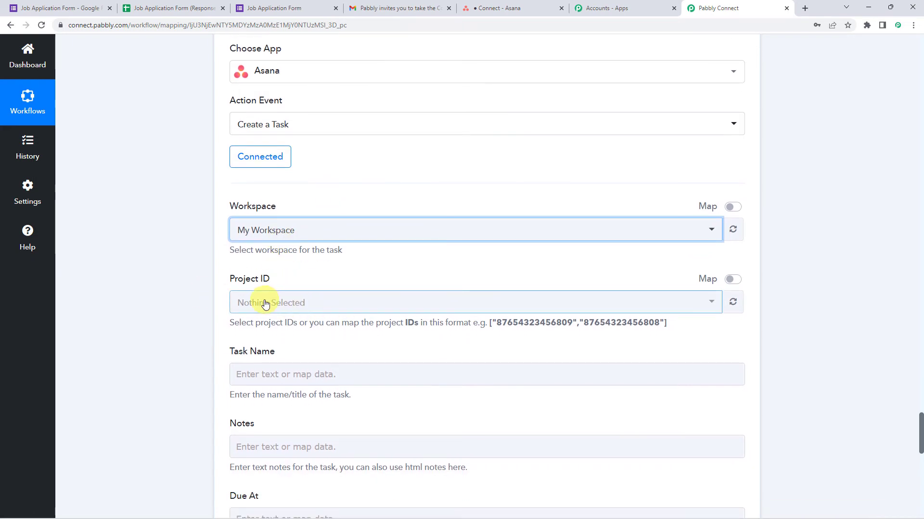
click(265, 303)
click(253, 358)
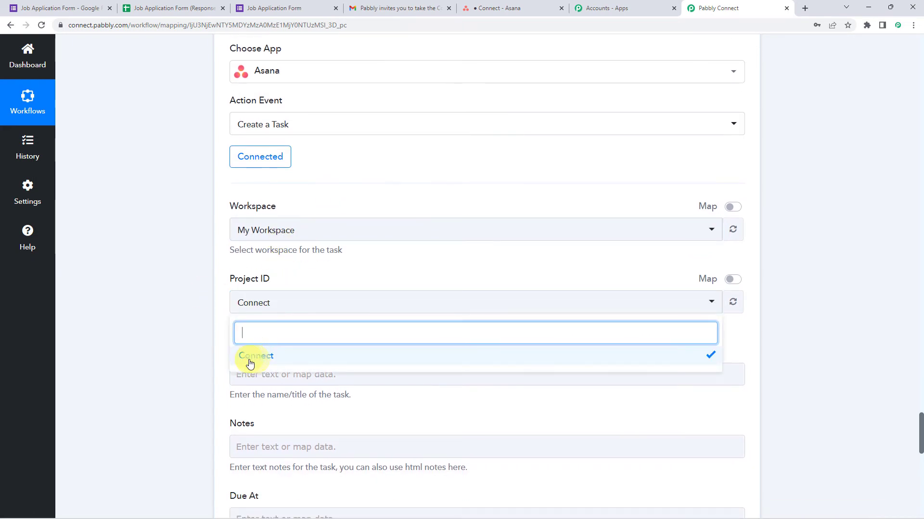
click(114, 319)
scroll(113, 318, down, 3)
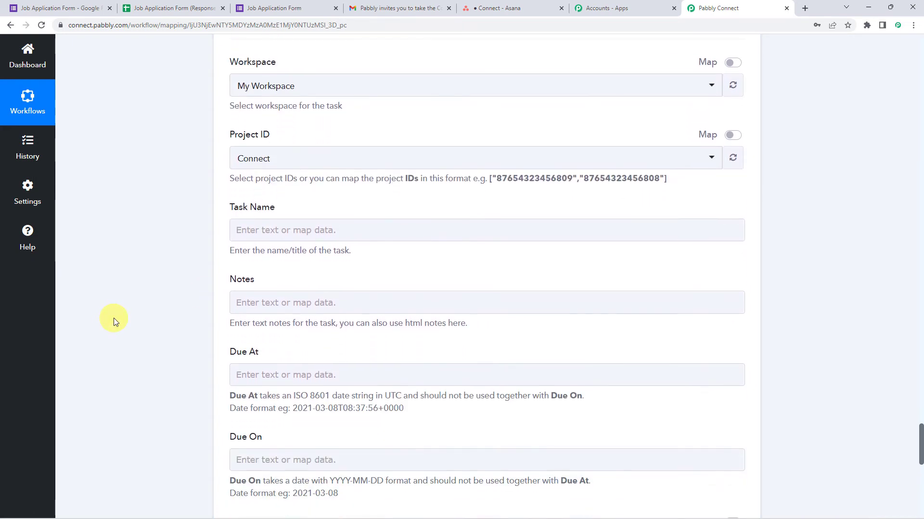
click(252, 235)
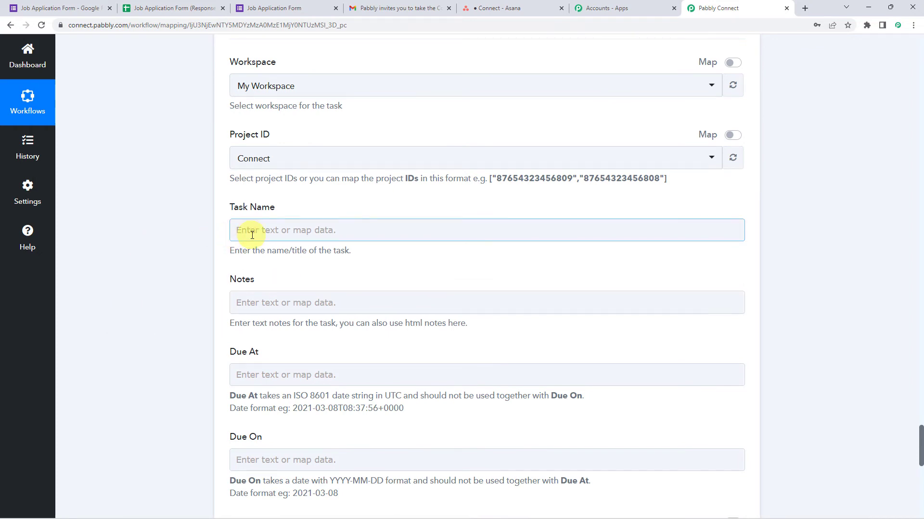
click(504, 8)
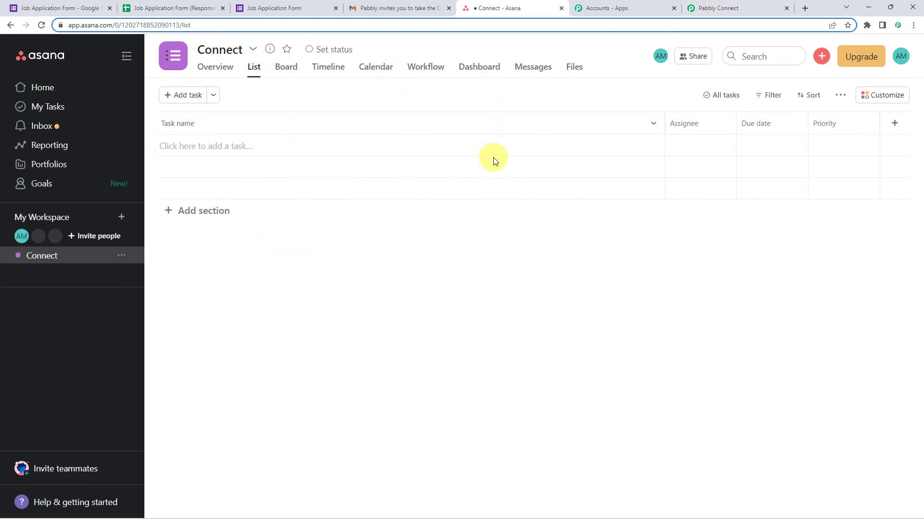
Step: Set the Task Name to 'New Shortlisted Candidate' followed by the mapped form Name
click(751, 7)
click(270, 229)
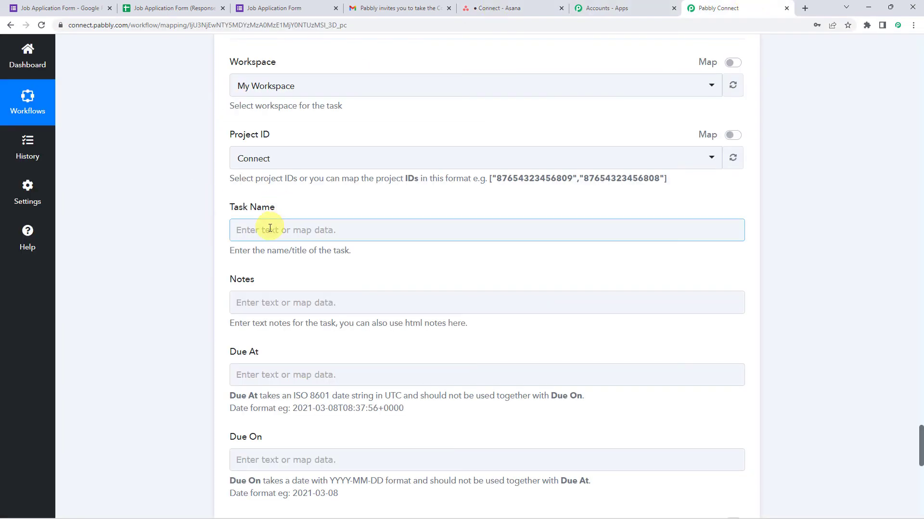
text(New Short)
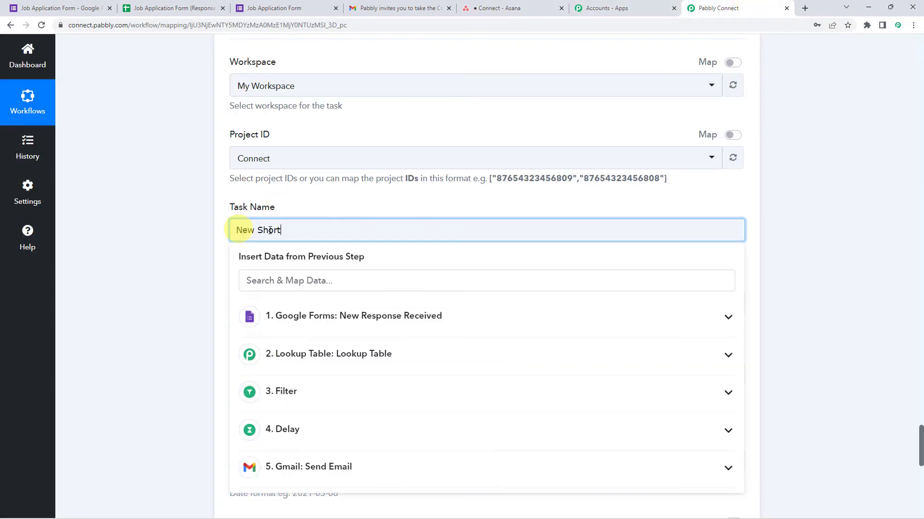
text(listed Candidate:)
click(320, 316)
click(294, 375)
click(90, 236)
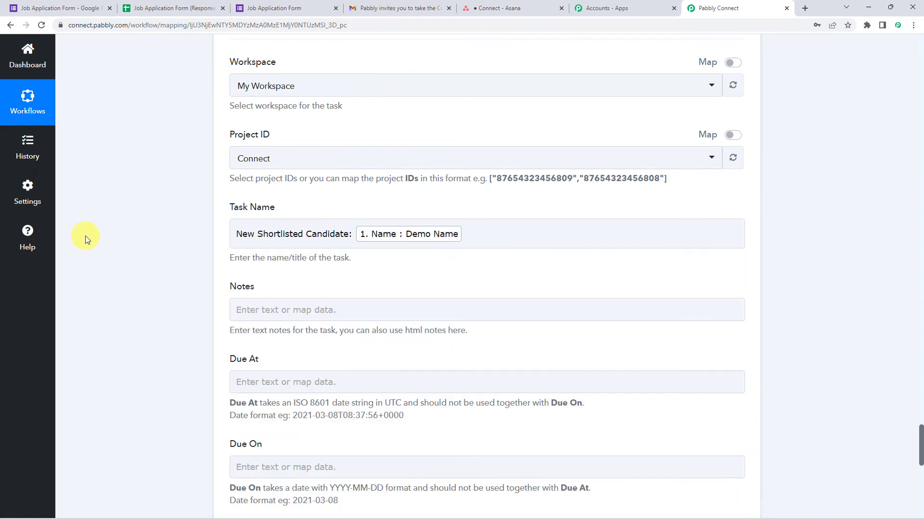
scroll(295, 243, down, 2)
Step: Start the Notes with 'Name:' and 'Email:' lines mapped to the form's Name and Email
click(249, 212)
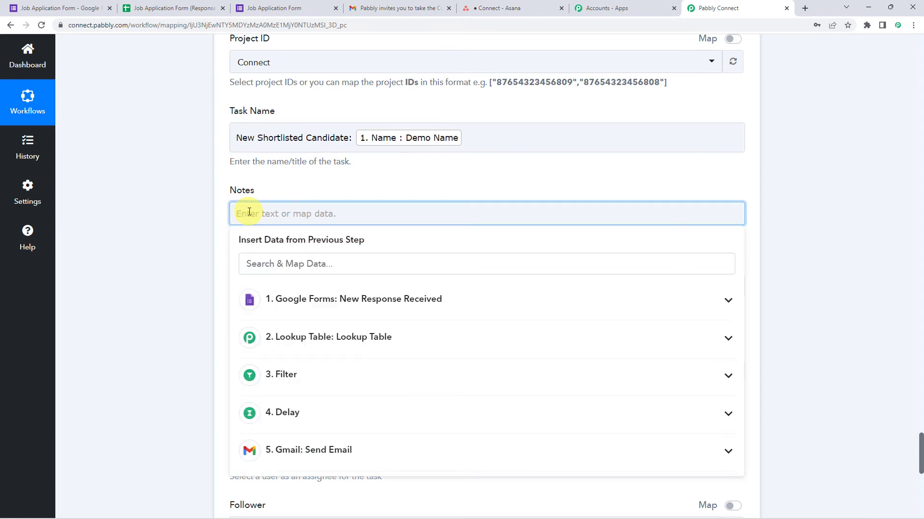
text(Name:)
click(289, 299)
click(298, 352)
key(Return)
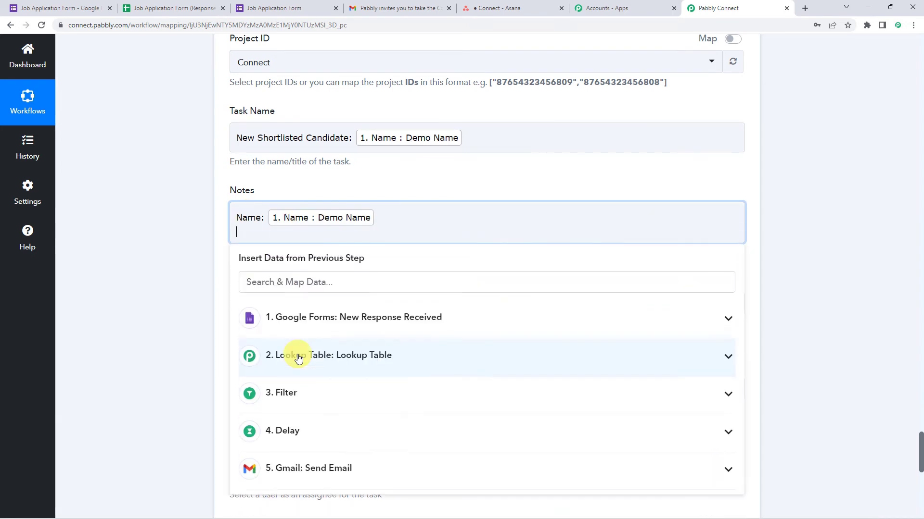
text(Email)
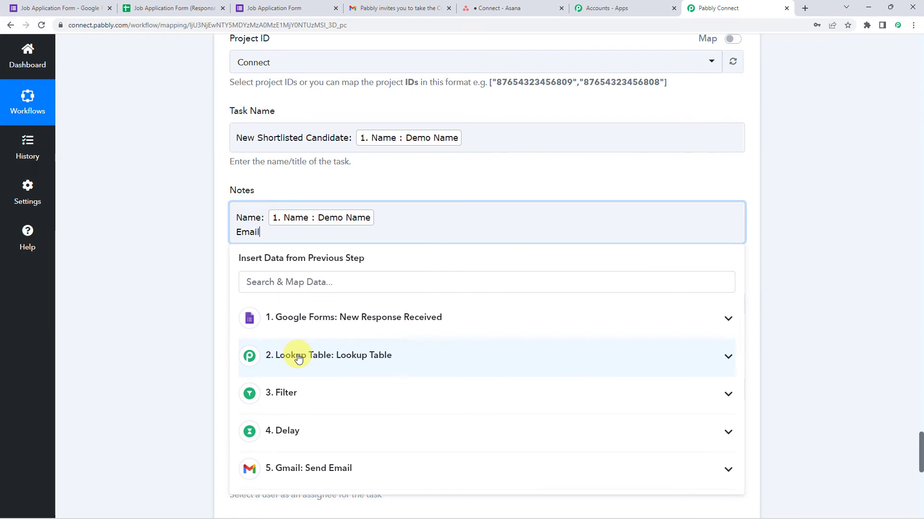
text(:)
click(301, 318)
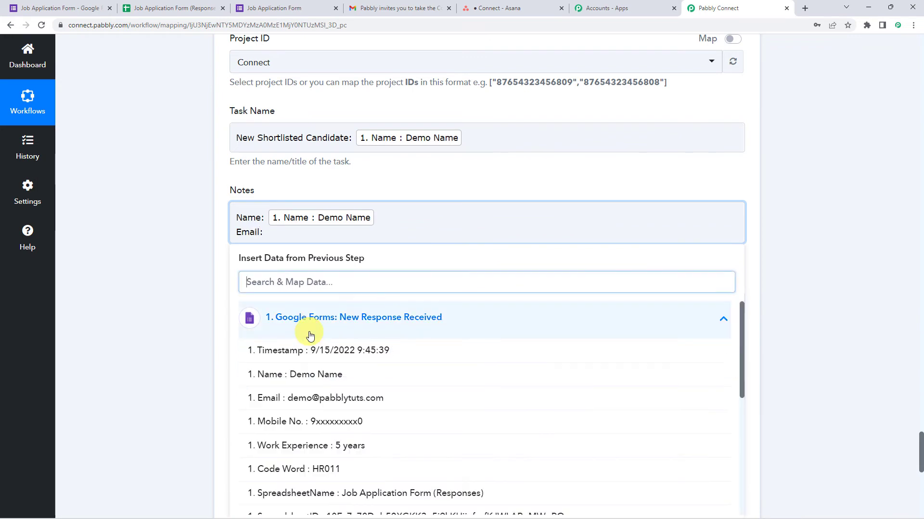
click(305, 397)
key(Return)
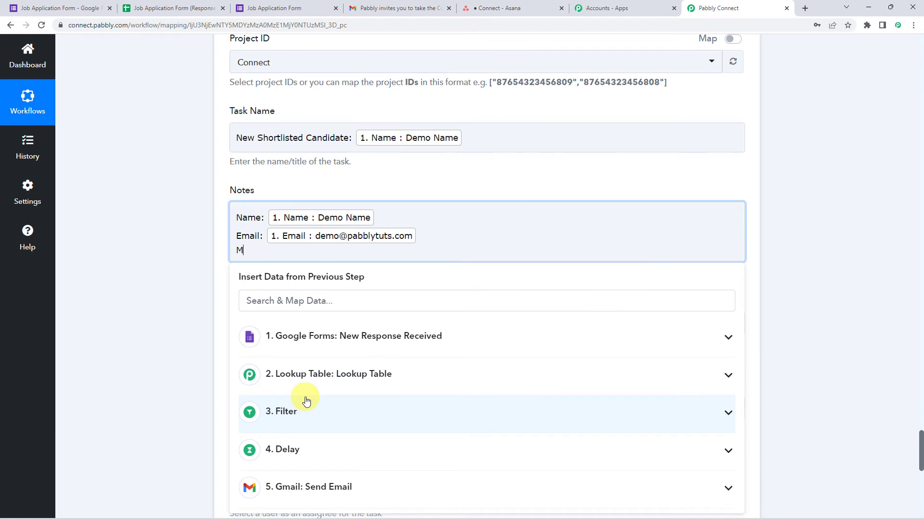
Step: Add Mobile, Experience and Position note lines mapped to Mobile No., Work Experience and Lookup Result Value
text(Mobile:)
click(346, 336)
click(314, 498)
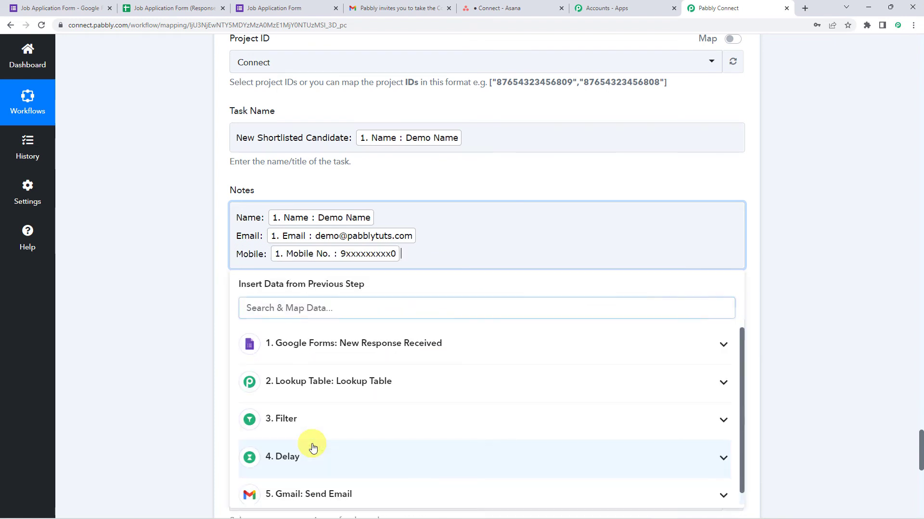
key(Return)
text(Experience:)
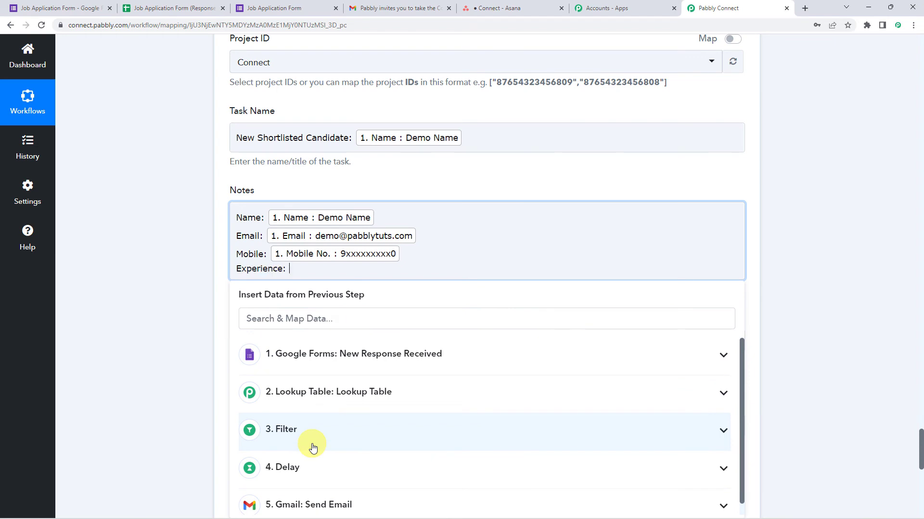
click(304, 355)
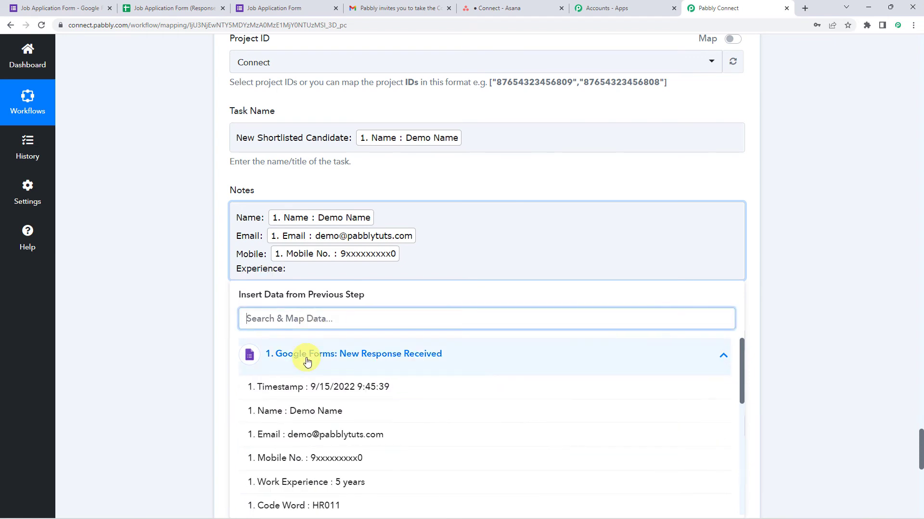
click(301, 481)
key(Return)
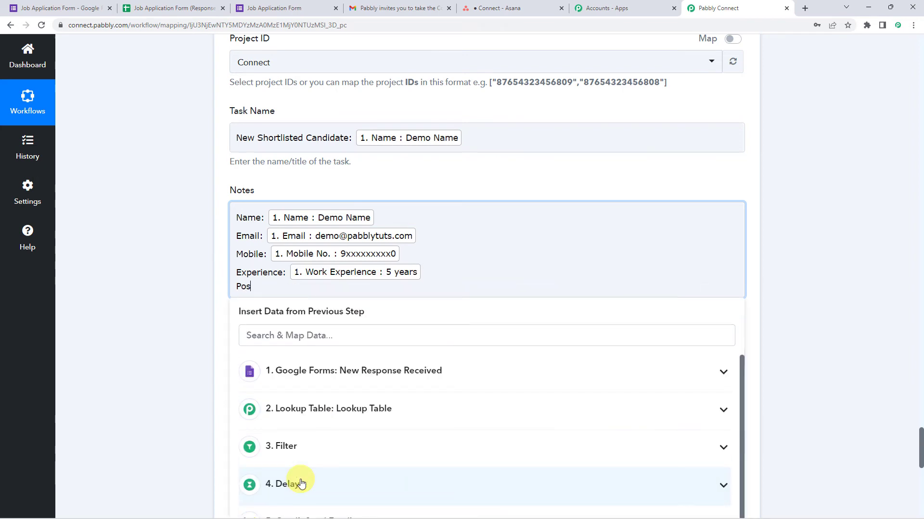
text(Position:)
scroll(153, 284, down, 1)
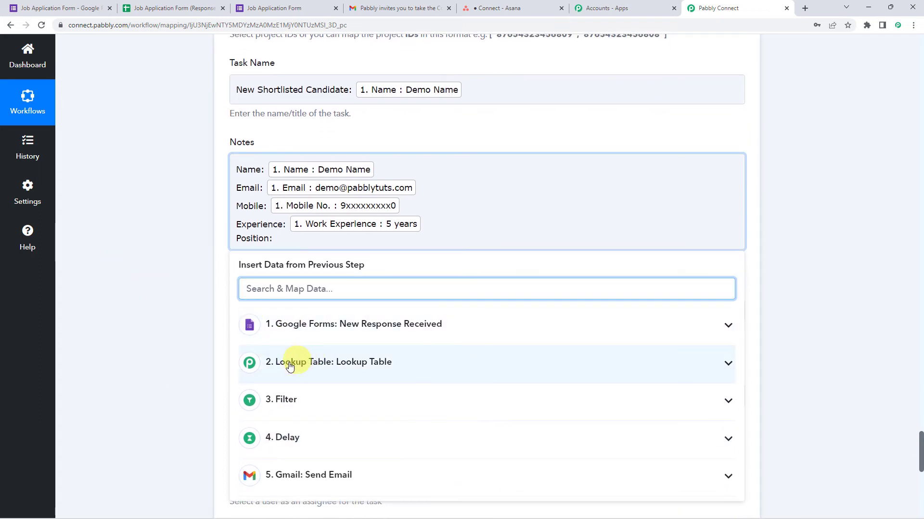
click(306, 367)
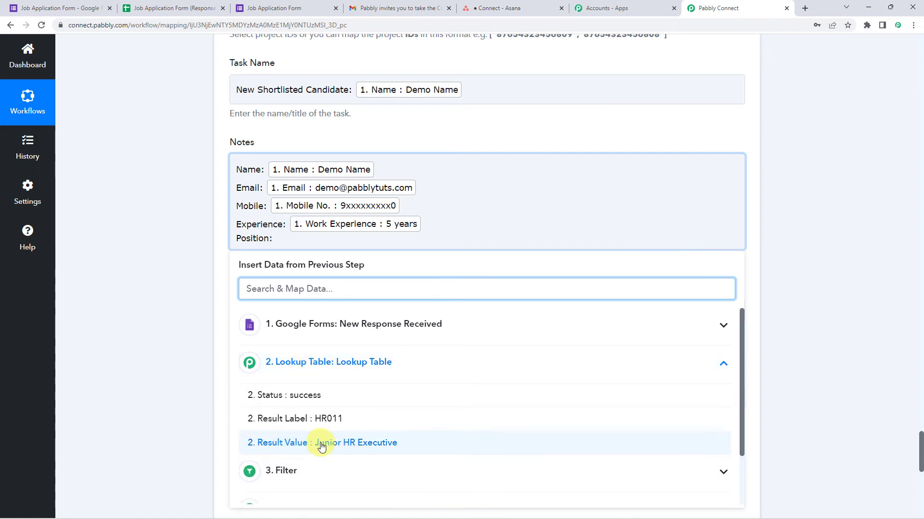
click(356, 447)
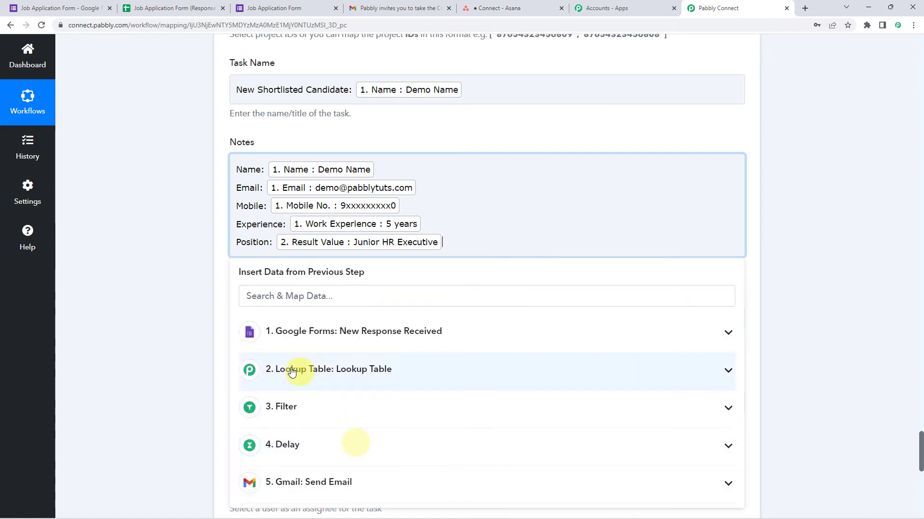
click(165, 359)
scroll(165, 359, down, 3)
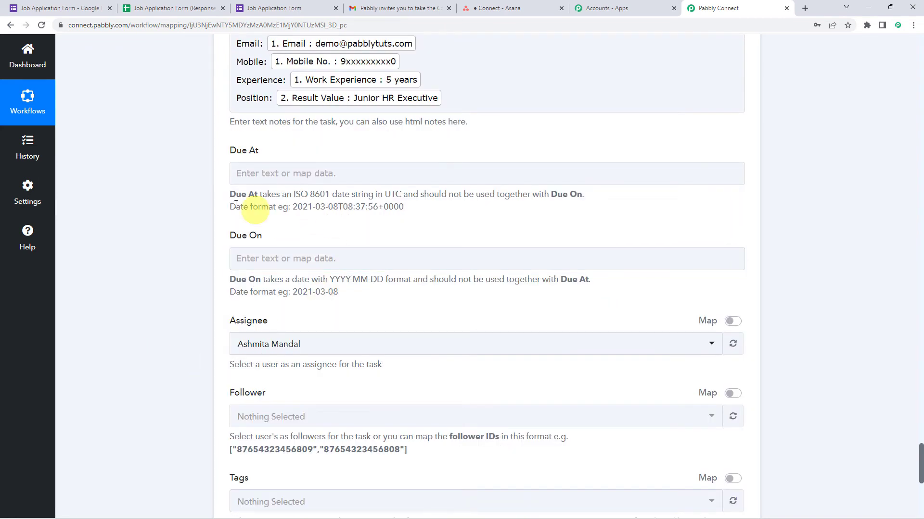
Step: Review the Due At and Due On date formats (YYYY-MM-DD), leaving both empty
click(249, 178)
click(137, 245)
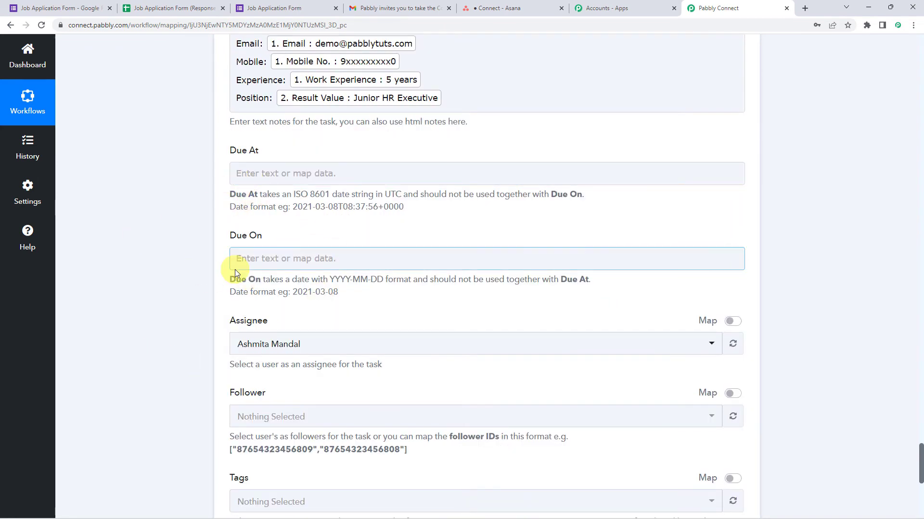
click(266, 255)
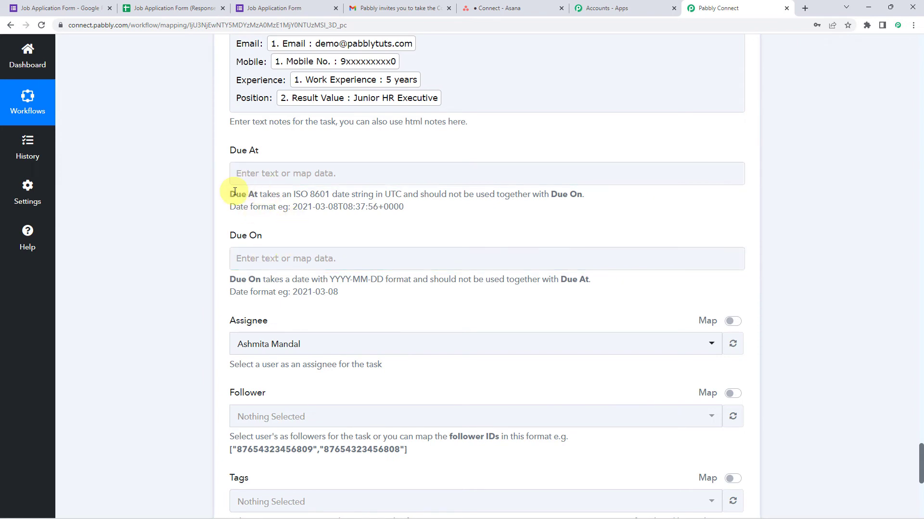
drag(292, 207, 407, 210)
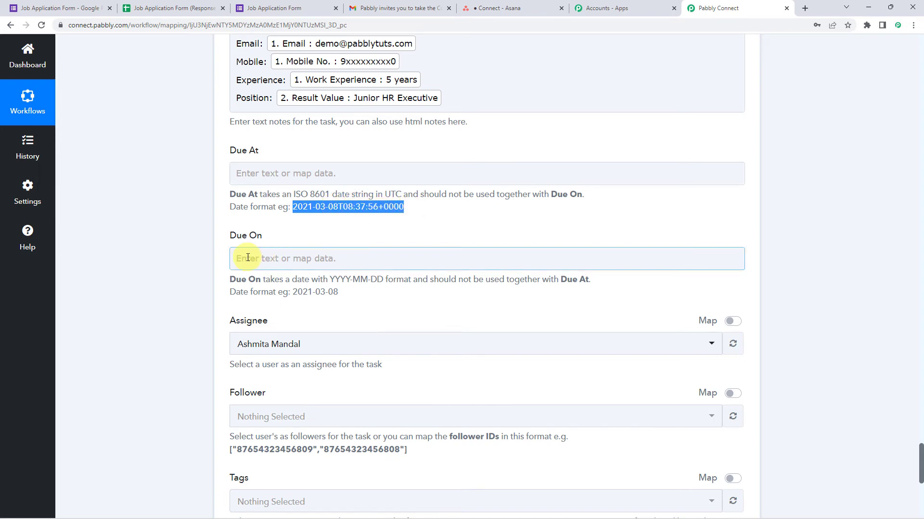
drag(330, 280, 383, 281)
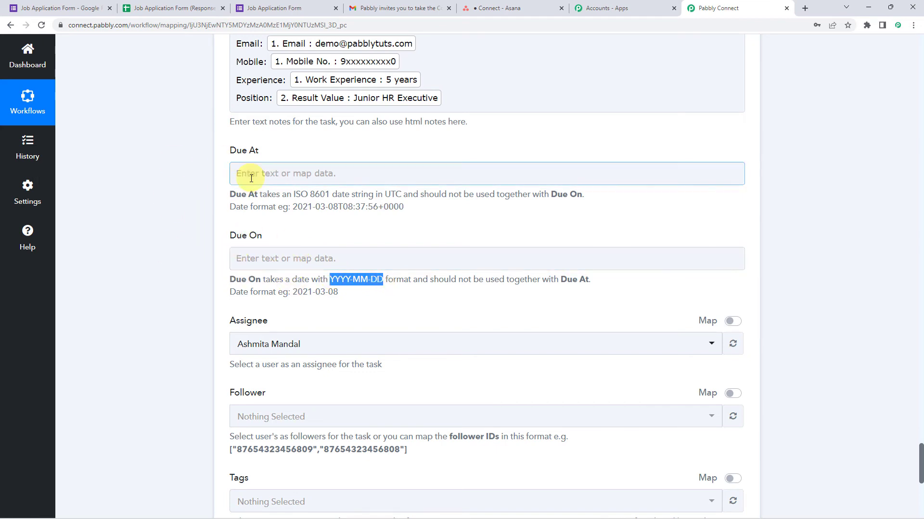
Step: Save the Asana task step and send a test request, then view the Connect project in Asana
scroll(216, 248, down, 2)
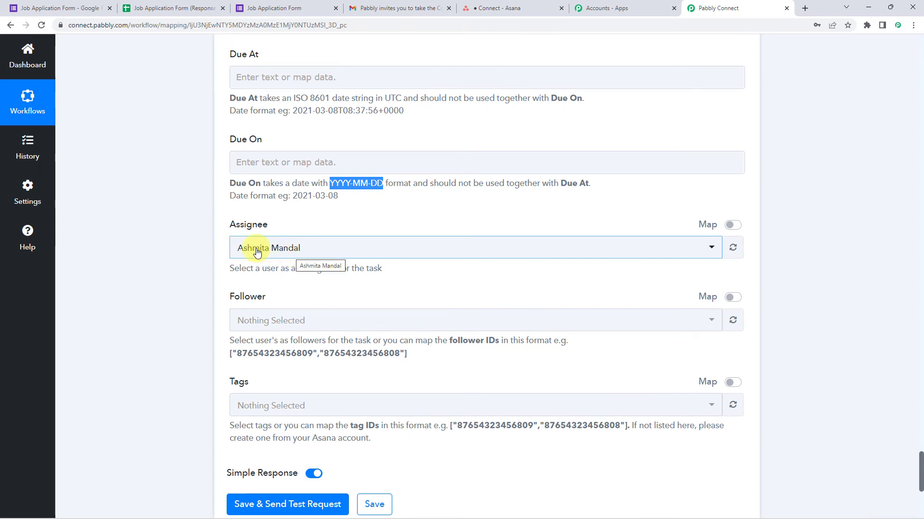
scroll(273, 248, down, 1)
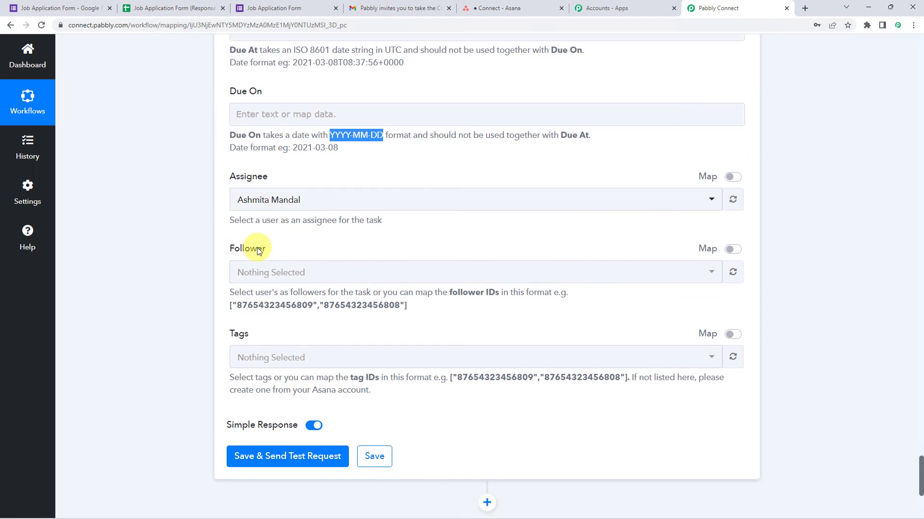
scroll(197, 385, down, 1)
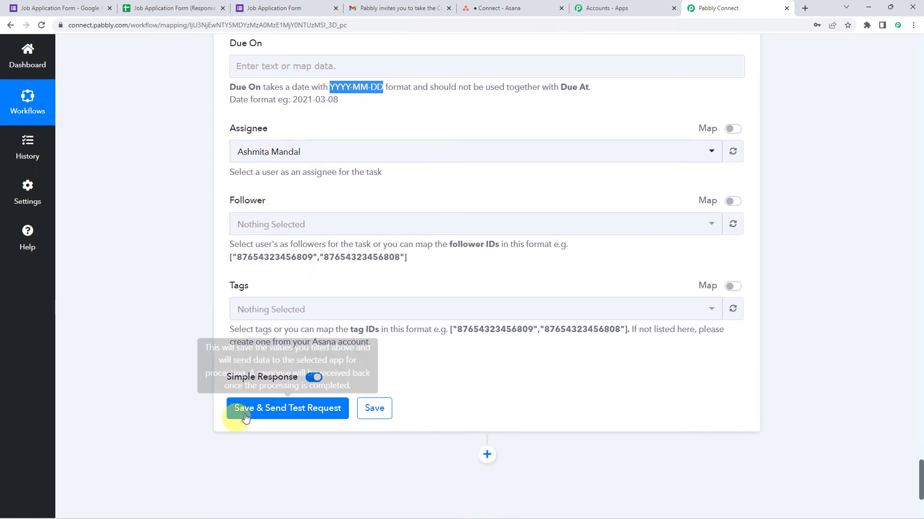
click(279, 409)
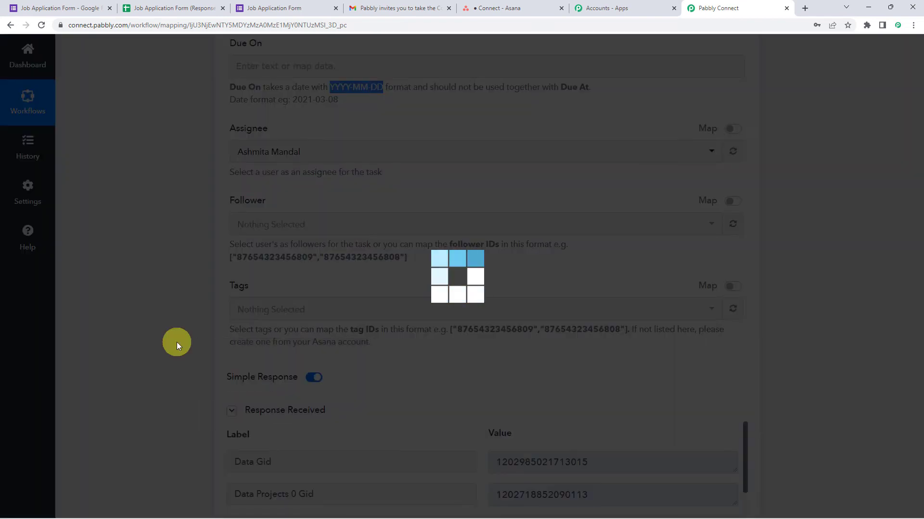
scroll(177, 342, down, 4)
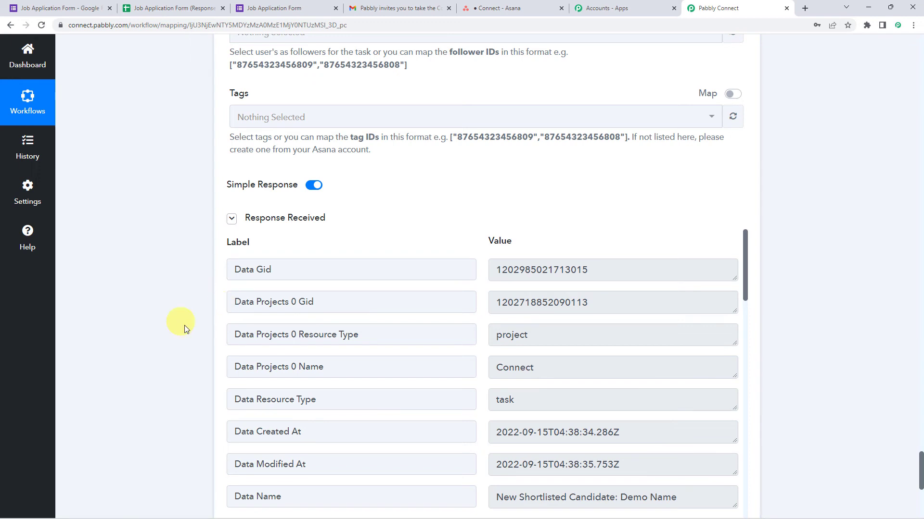
click(486, 8)
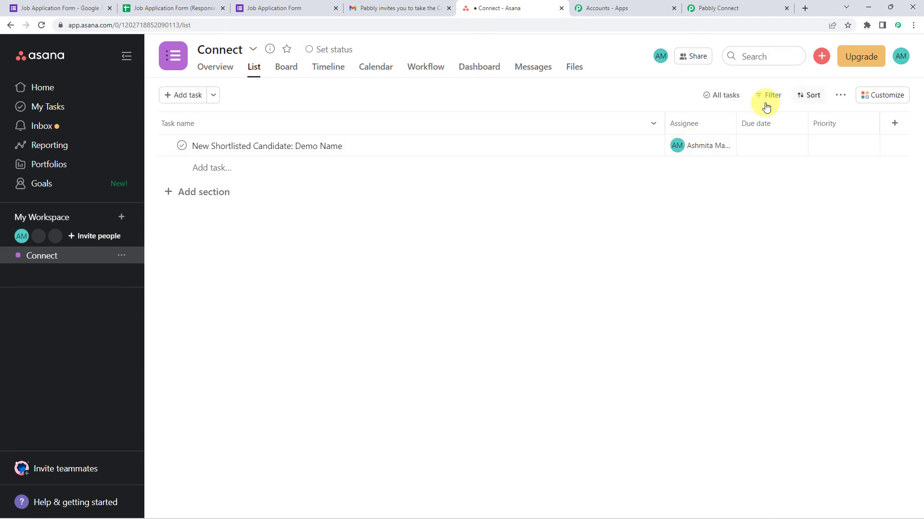
Step: Open the New Shortlisted Candidate task and verify its Name, Email, Mobile, Experience and Position lines
click(408, 150)
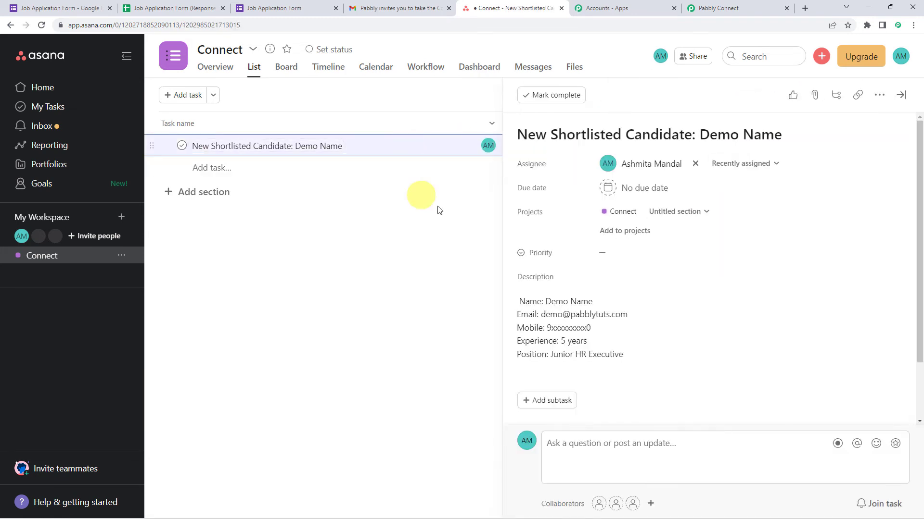
drag(516, 300, 637, 299)
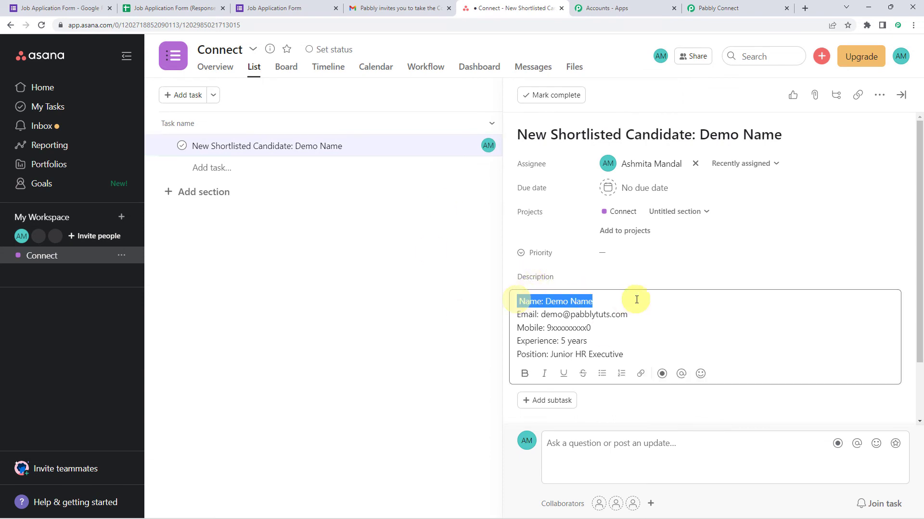
drag(520, 315, 674, 313)
drag(522, 327, 598, 327)
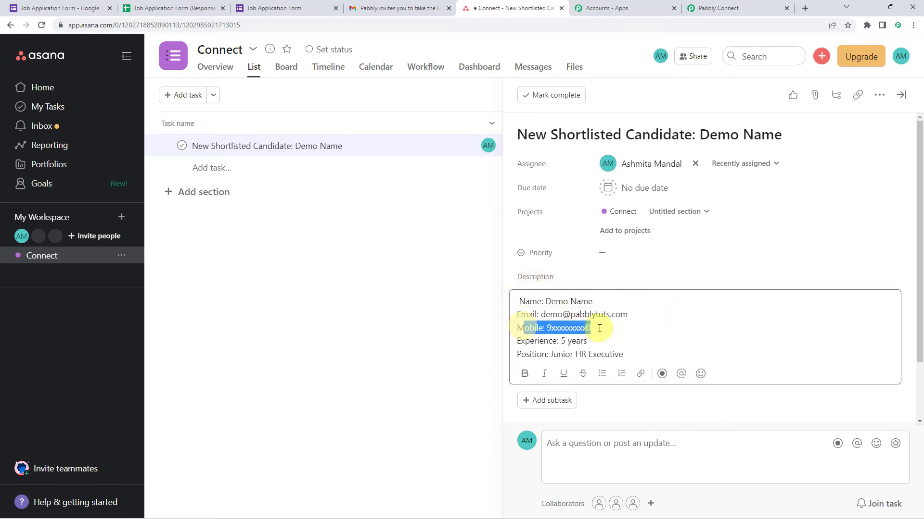
drag(521, 341, 599, 339)
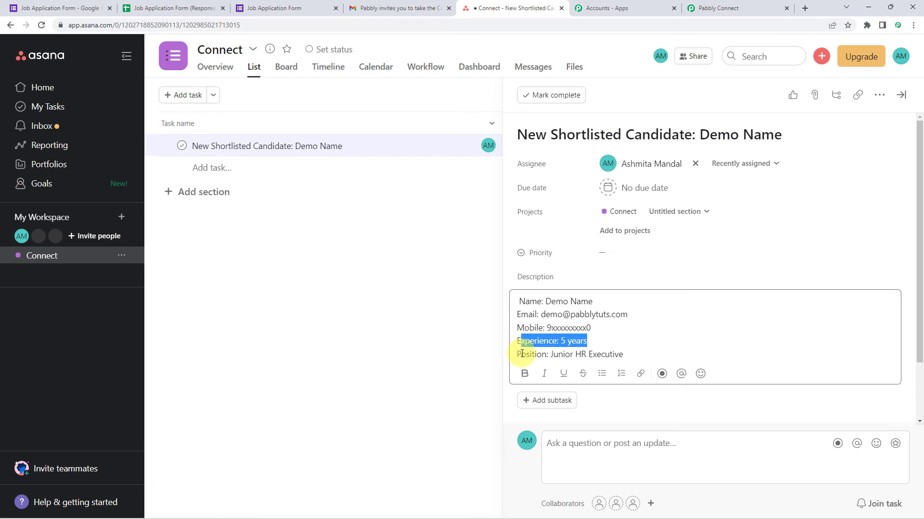
drag(521, 354, 686, 351)
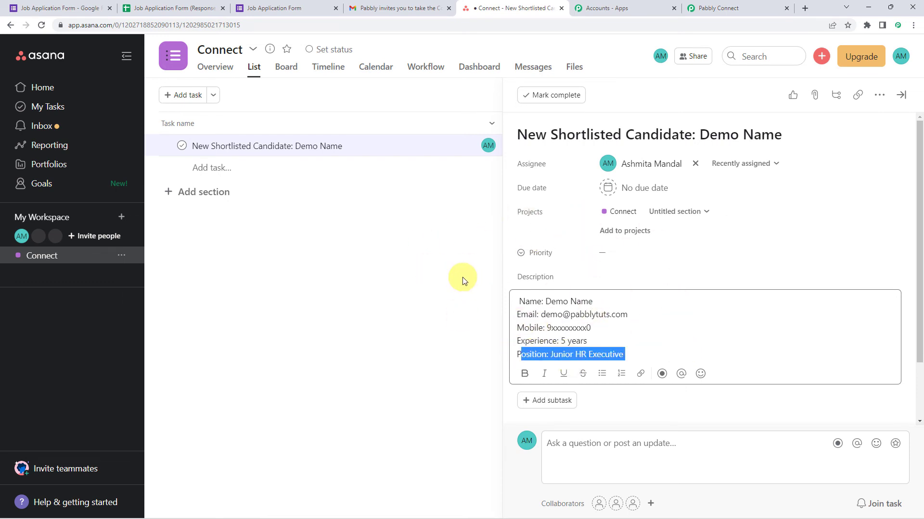
click(738, 7)
Step: Save the Asana Create a Task step with its successful test response
scroll(190, 270, down, 3)
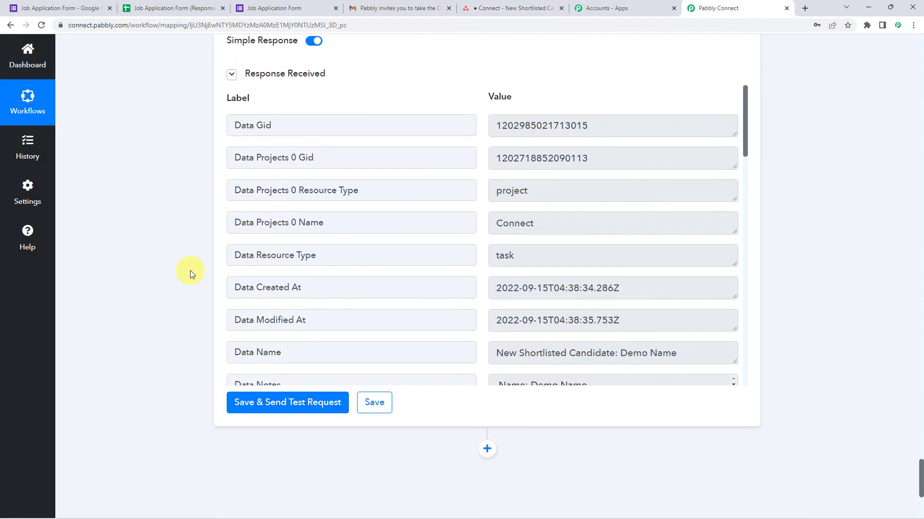
click(365, 402)
scroll(158, 273, up, 10)
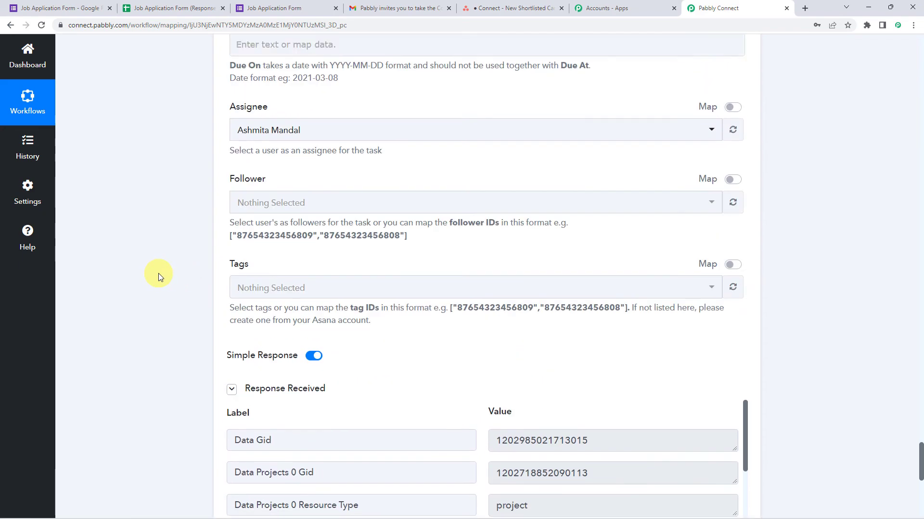
scroll(158, 273, up, 15)
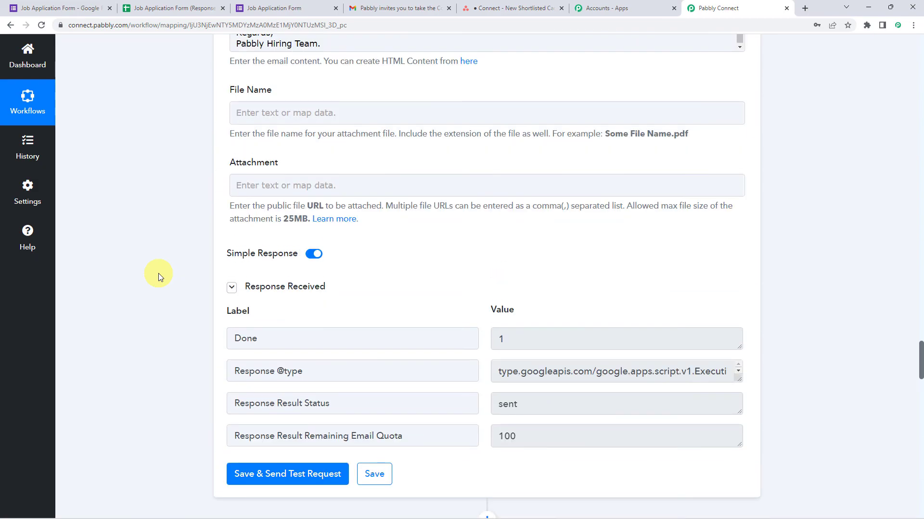
scroll(158, 274, up, 15)
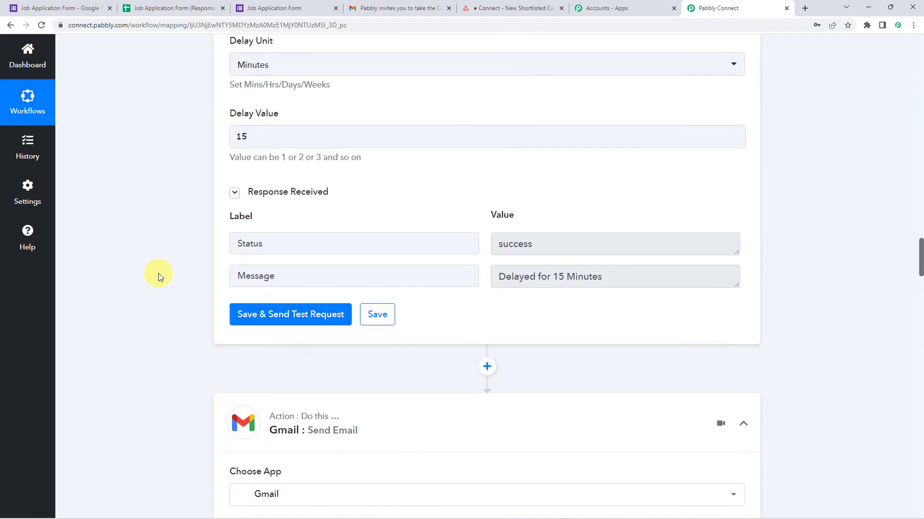
Step: Change the Delay Value from 15 to 2 and test it, getting 'Delayed for 2 Minutes'
click(253, 281)
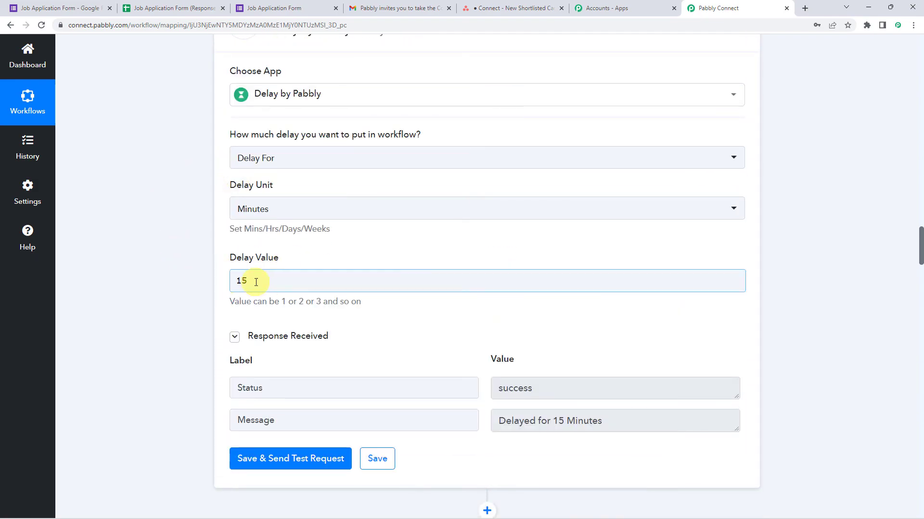
click(257, 283)
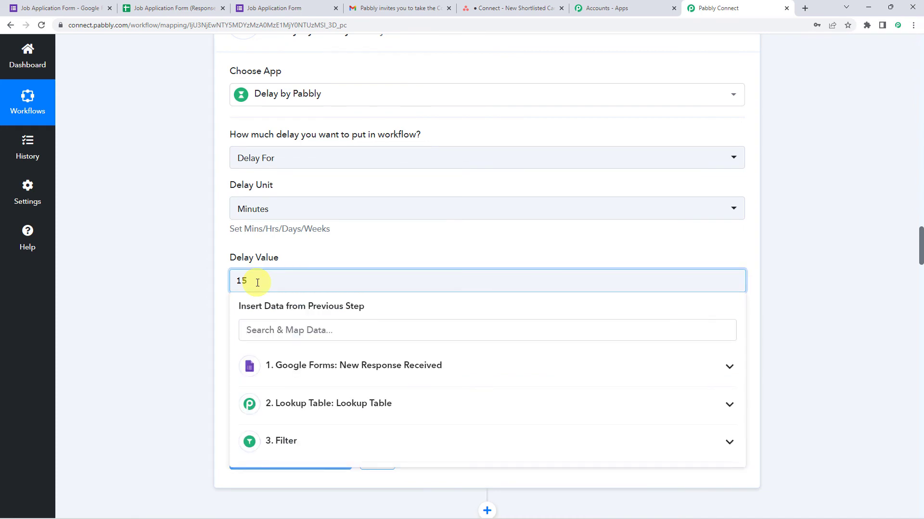
key(BackSpace)
key(BackSpace)
text(2)
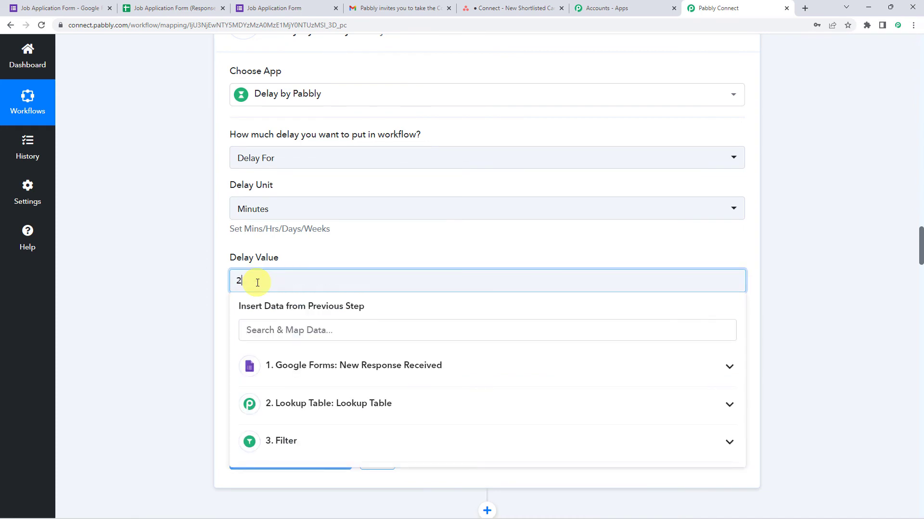
click(169, 306)
click(286, 459)
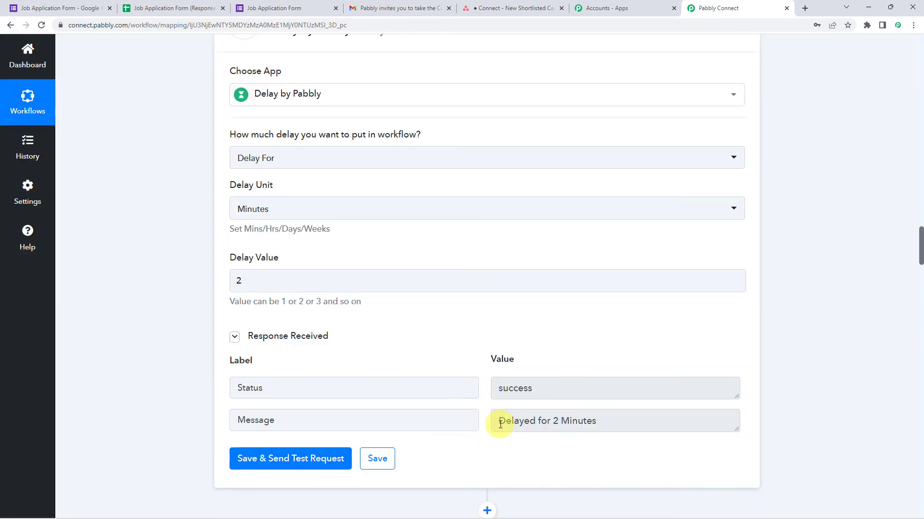
drag(499, 423, 655, 424)
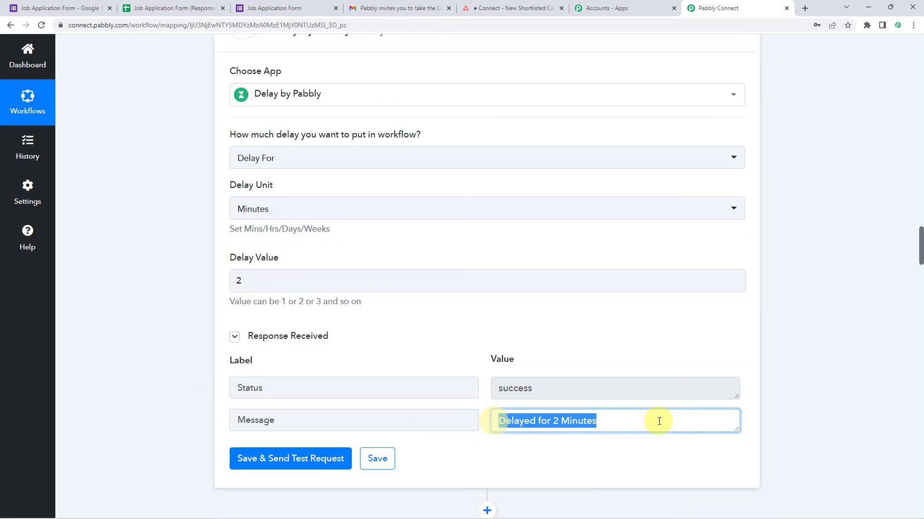
click(291, 10)
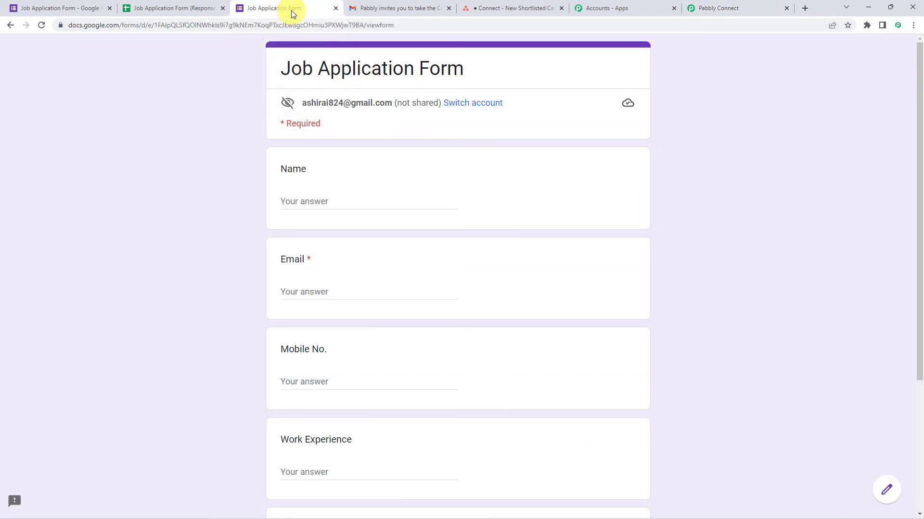
Step: Fill in the applicant's name and e-mail address on the Job Application Form
click(324, 198)
text(Duu)
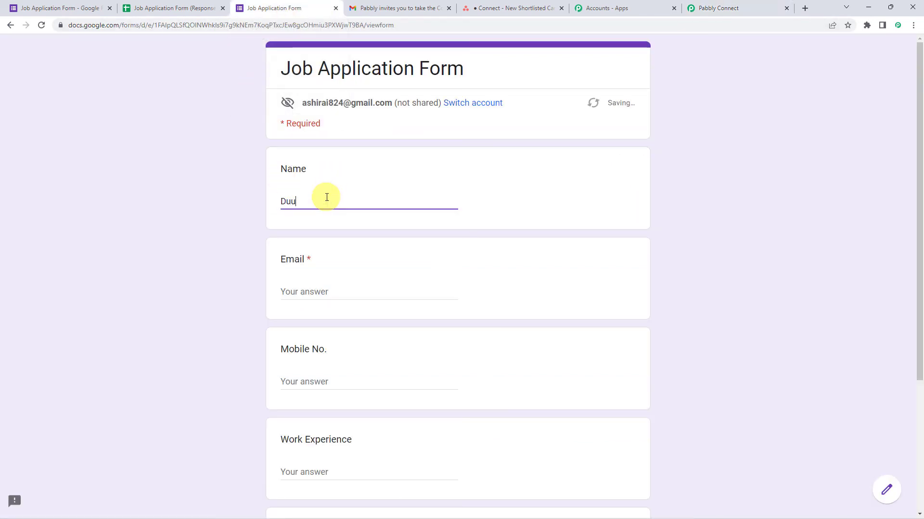
text(m)
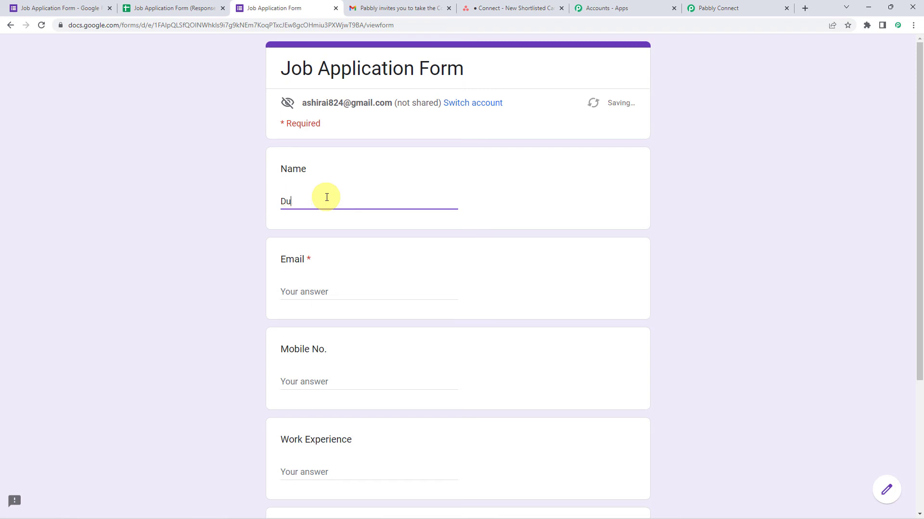
text(mmu Candidate)
key(Tab)
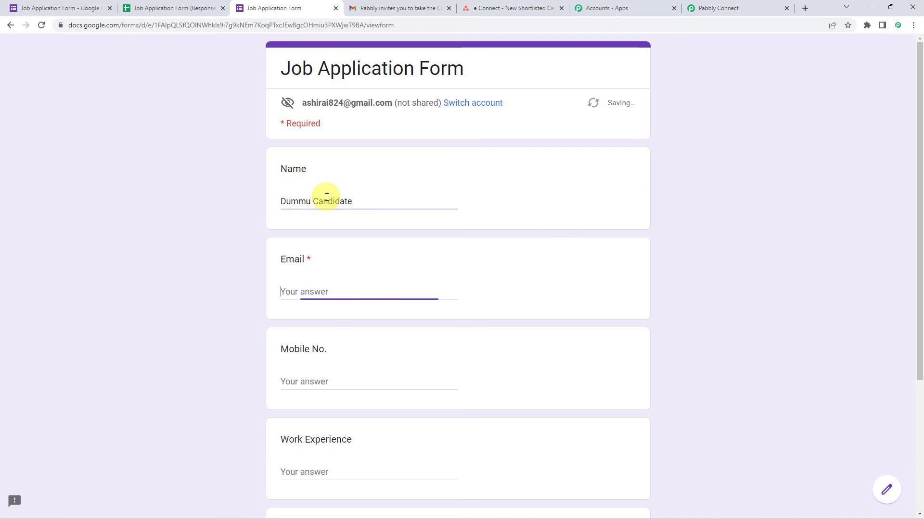
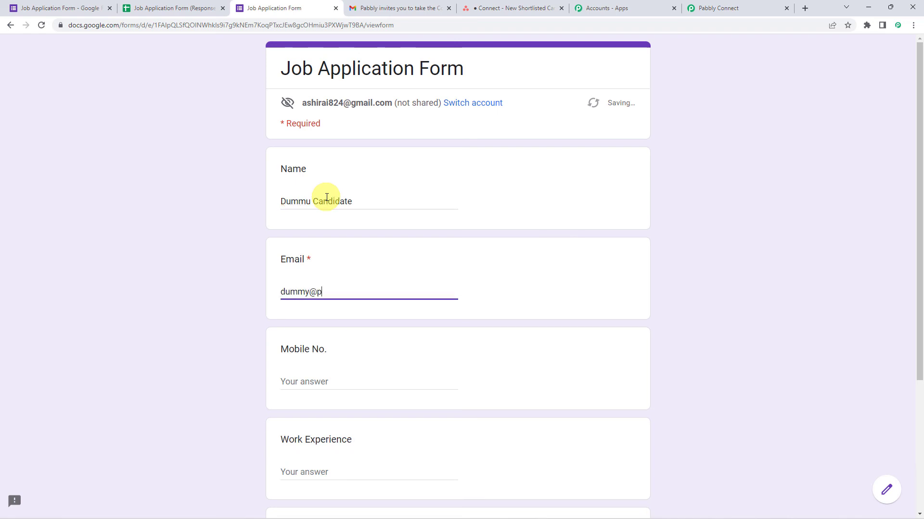
text(8)
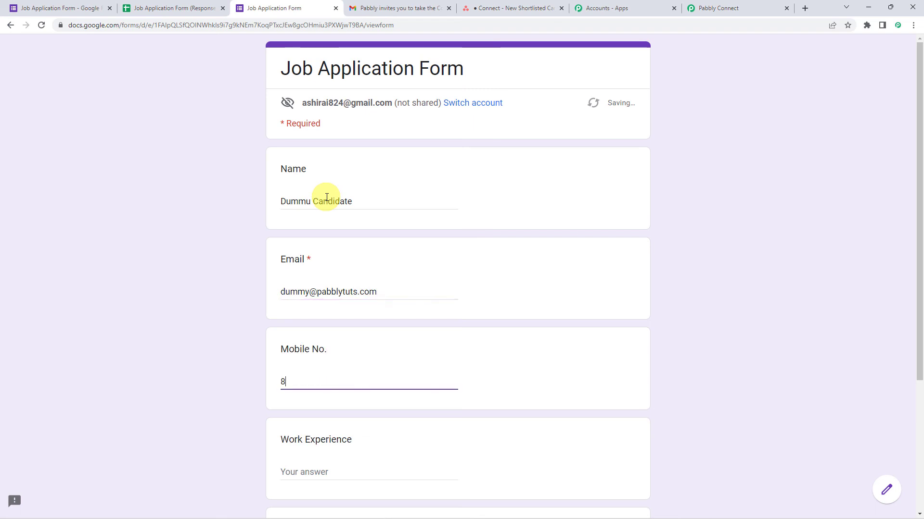
text(xxxxxxxx2)
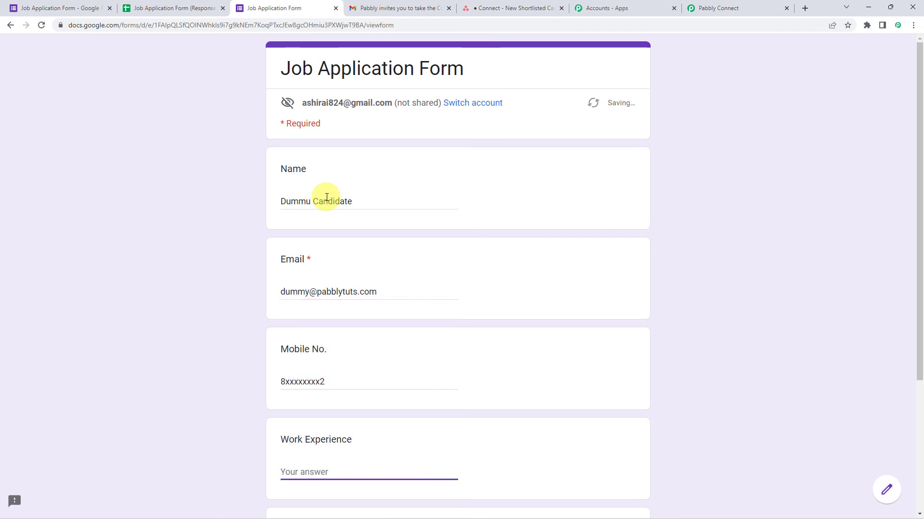
text(8 years)
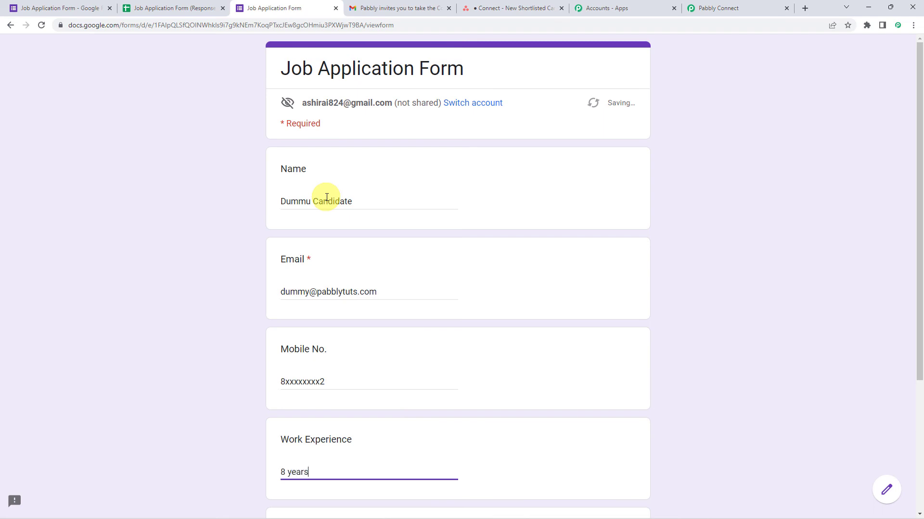
Step: Enter code word HR013 and submit the job application
scroll(326, 197, down, 3)
click(311, 416)
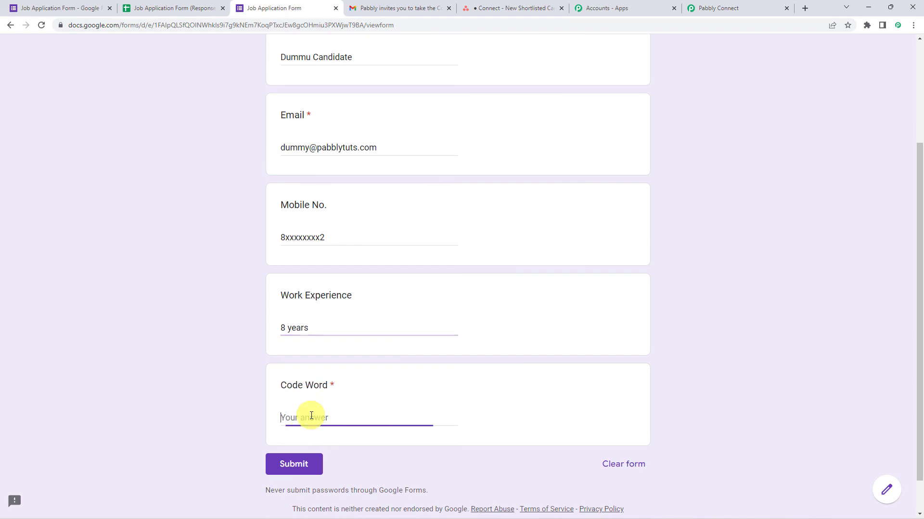
text(HR013)
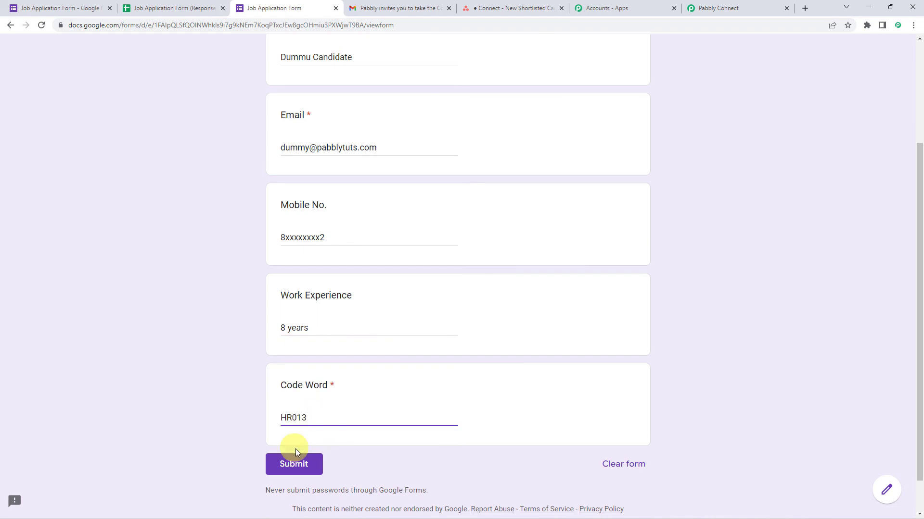
click(296, 464)
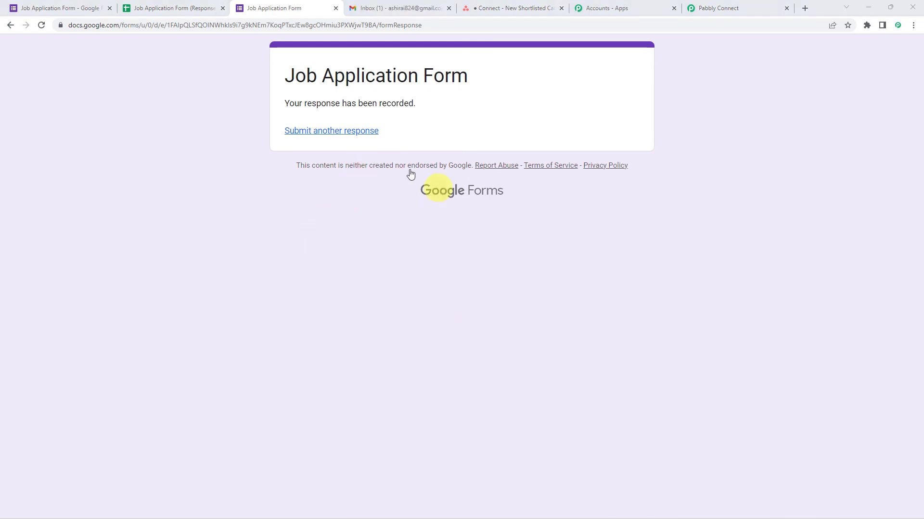
click(412, 9)
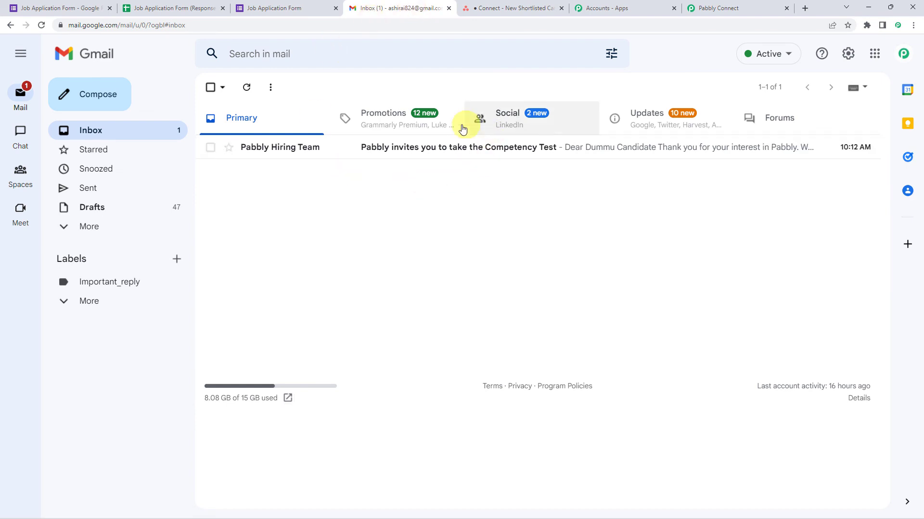
Step: Open the 'Pabbly invites you to take the Competency Test' email and highlight the applicant's name in the greeting
click(405, 148)
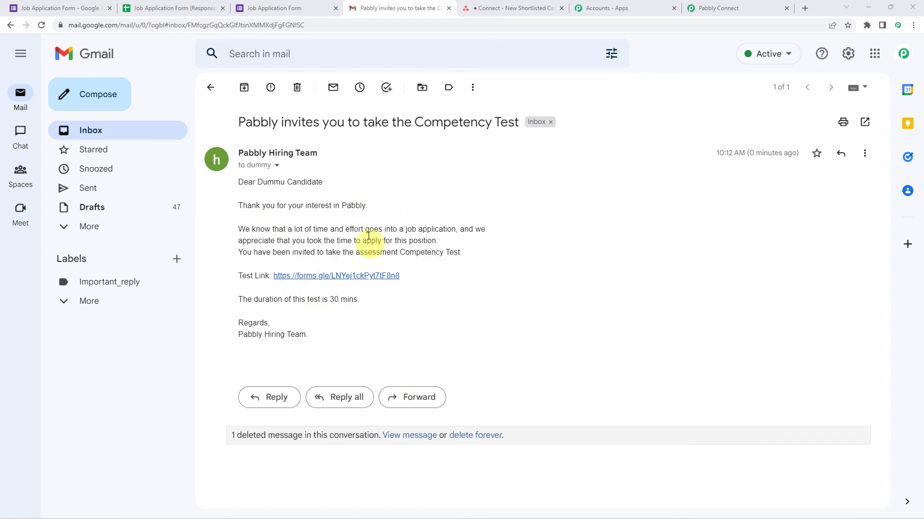
drag(262, 182, 283, 182)
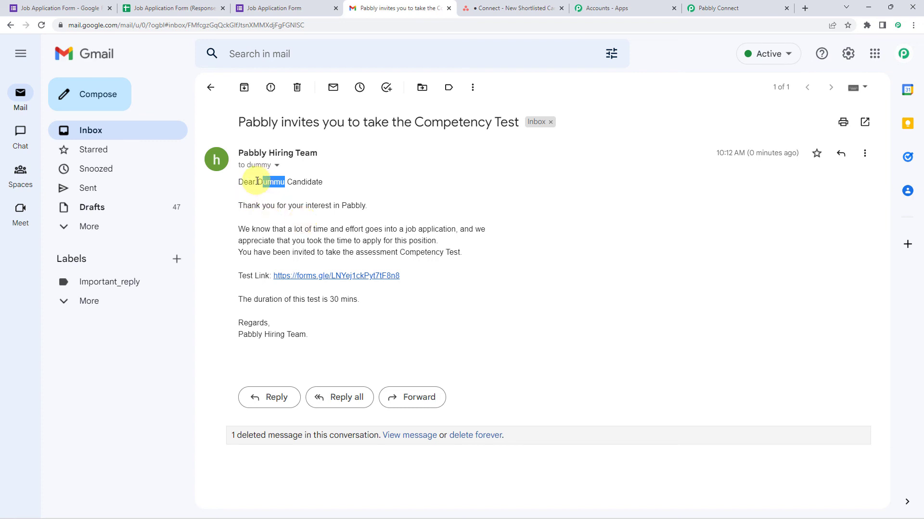
drag(257, 183, 335, 186)
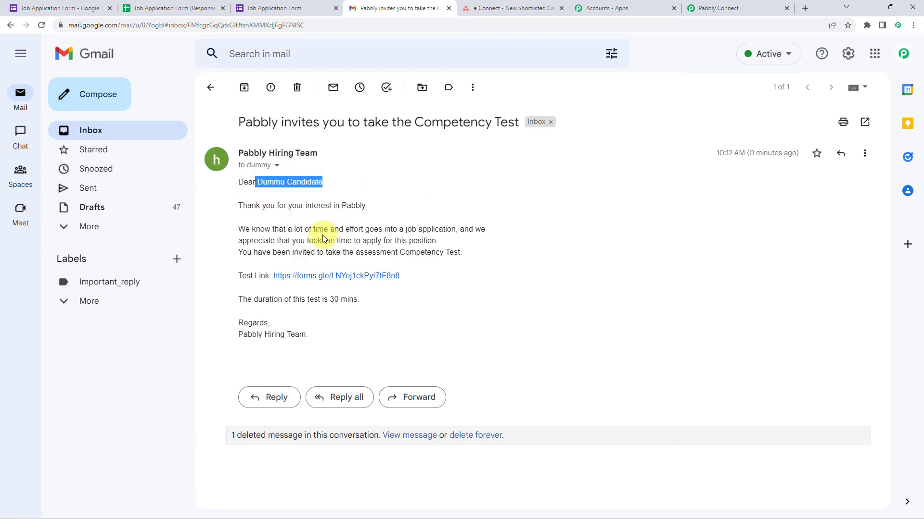
click(513, 5)
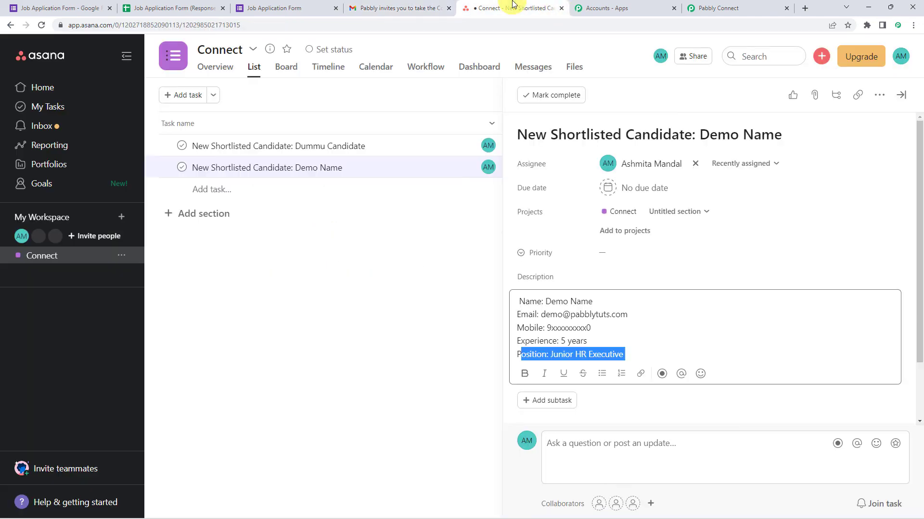
Step: Open the newest shortlisted candidate task and highlight its Name, Email, Mobile and Experience: 8 years lines
click(380, 312)
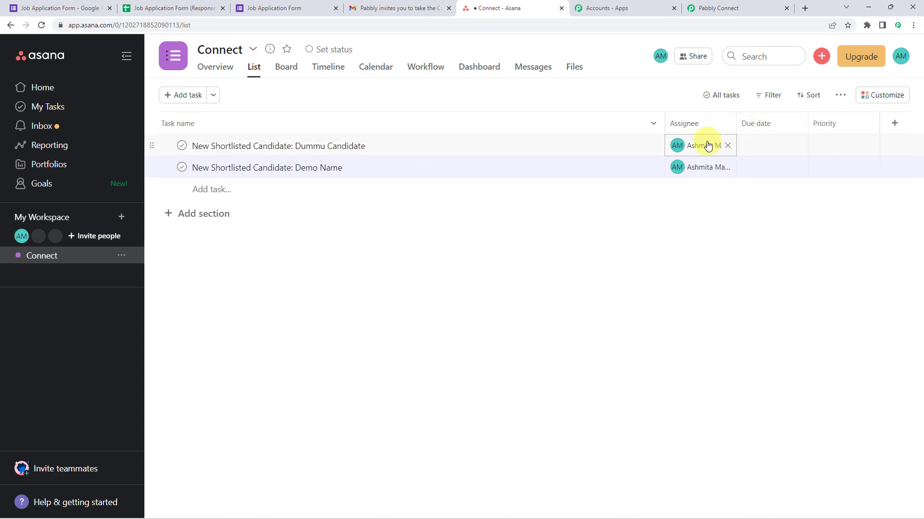
click(414, 149)
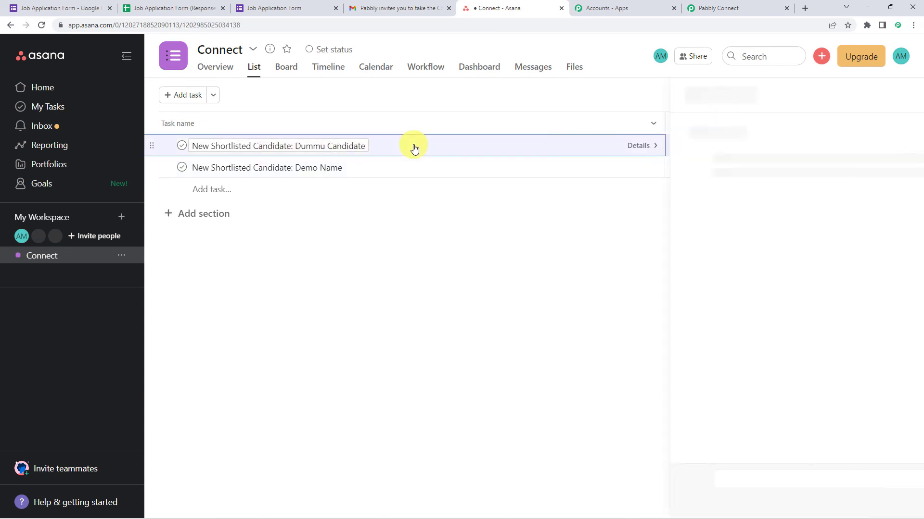
click(553, 303)
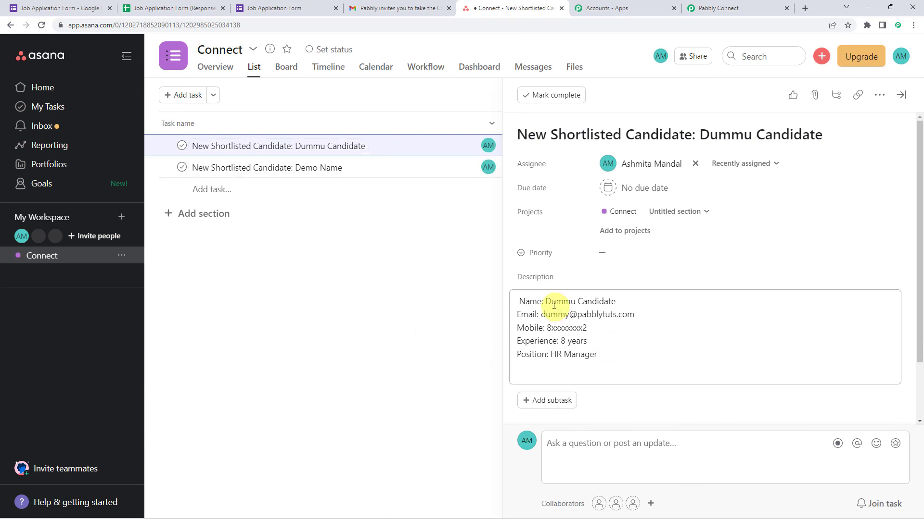
drag(517, 301, 657, 299)
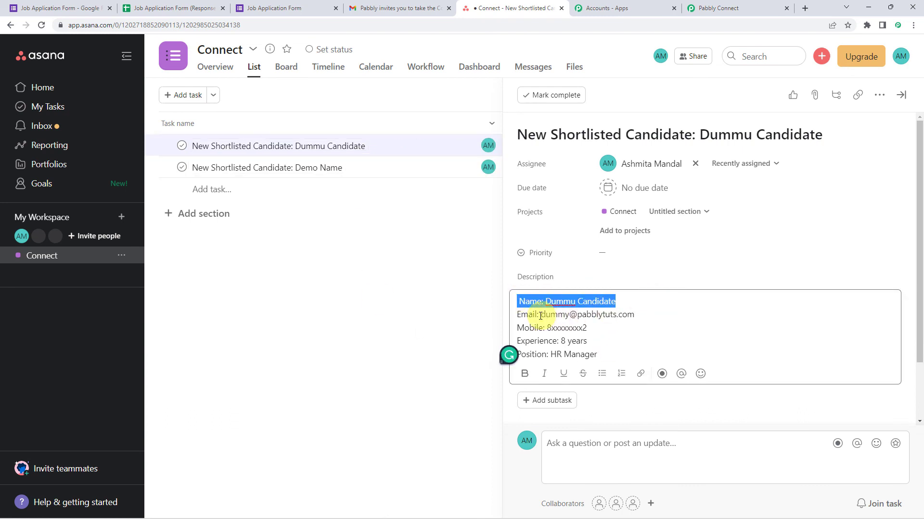
drag(536, 314, 664, 313)
drag(523, 328, 589, 328)
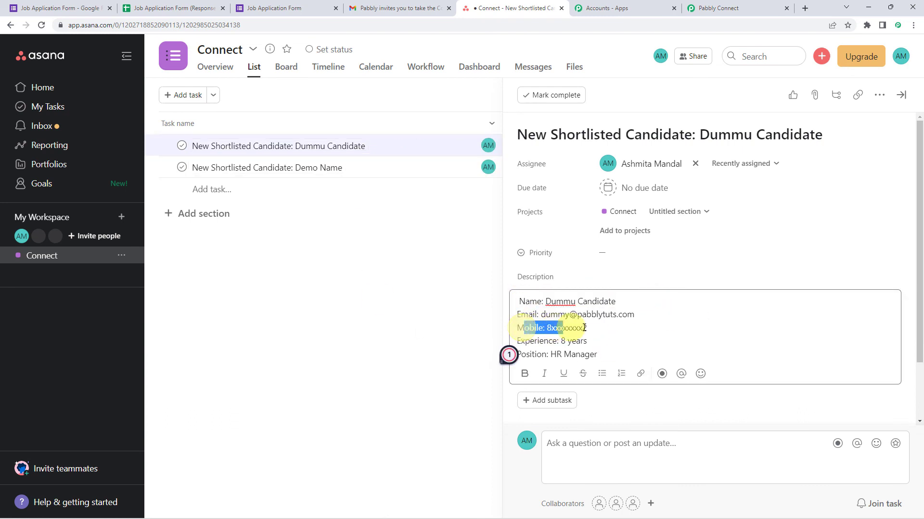
drag(516, 341, 603, 343)
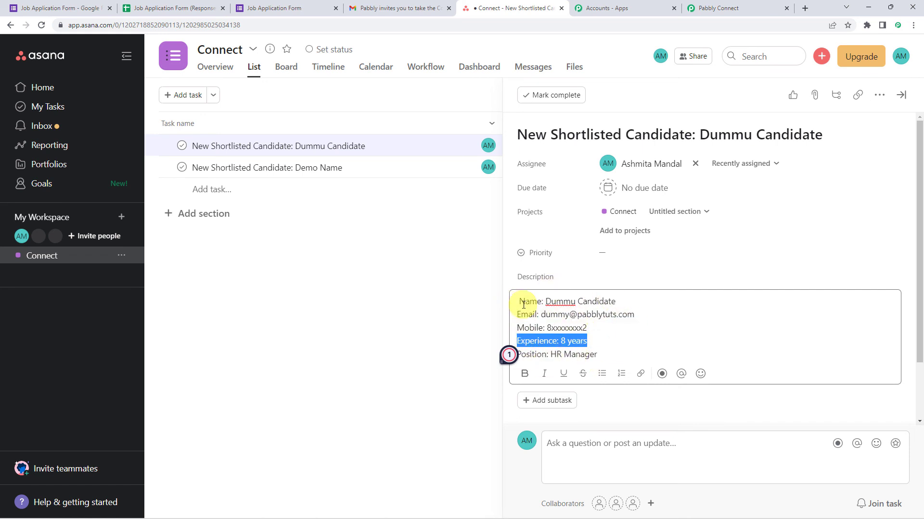
click(748, 7)
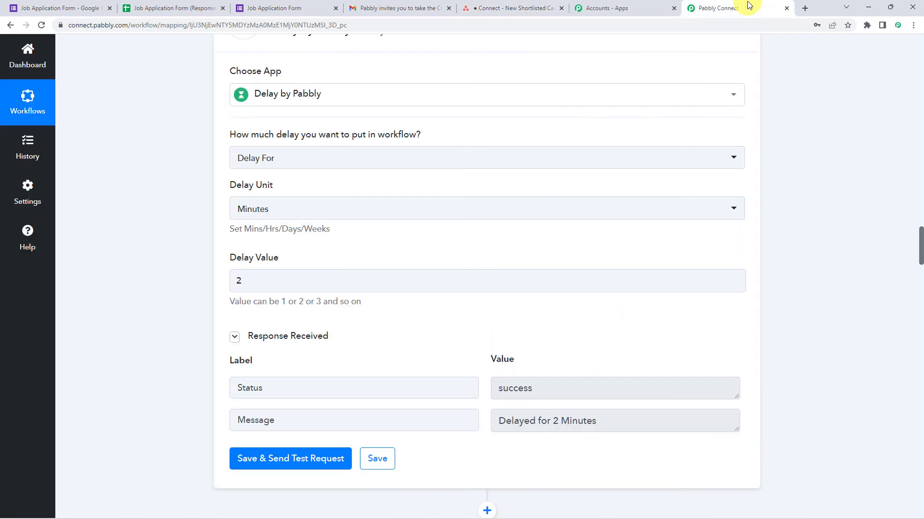
Step: Change the Delay Value from 2 to 15 minutes and save the delay step
click(266, 283)
key(BackSpace)
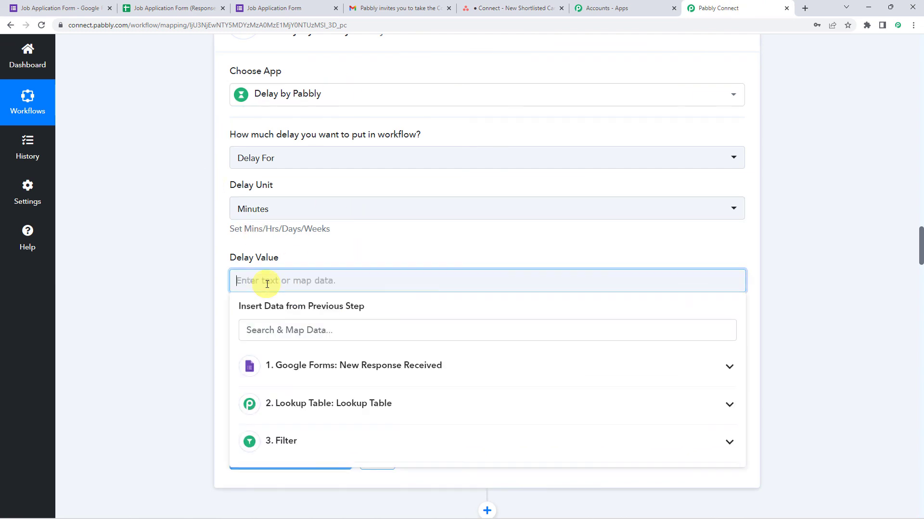
text(15)
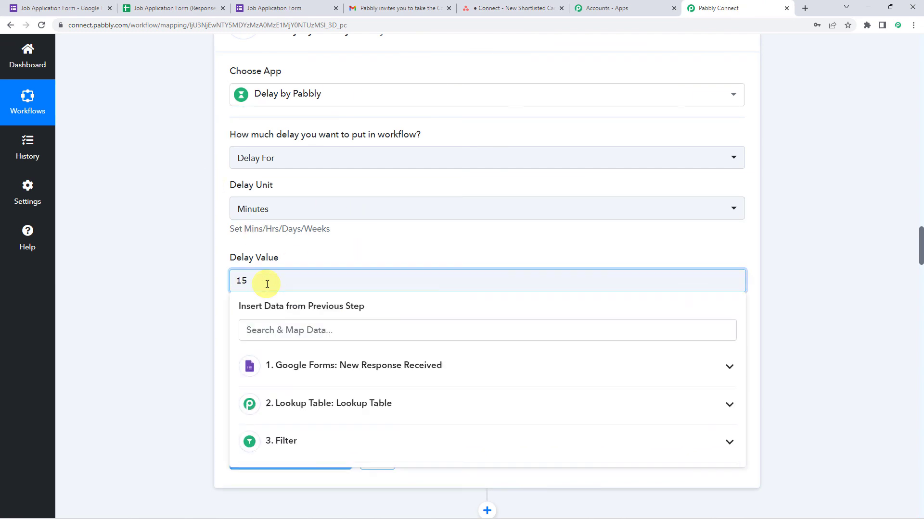
click(210, 298)
click(375, 459)
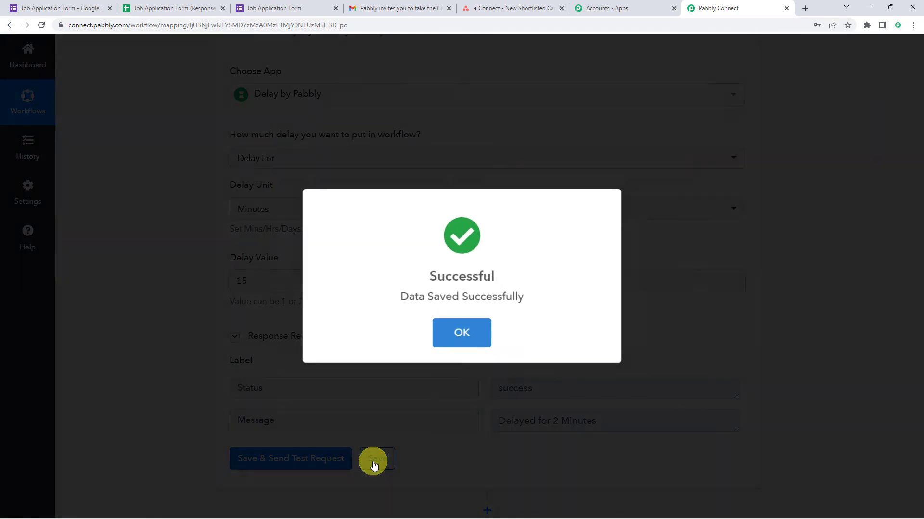
click(461, 328)
scroll(461, 329, up, 5)
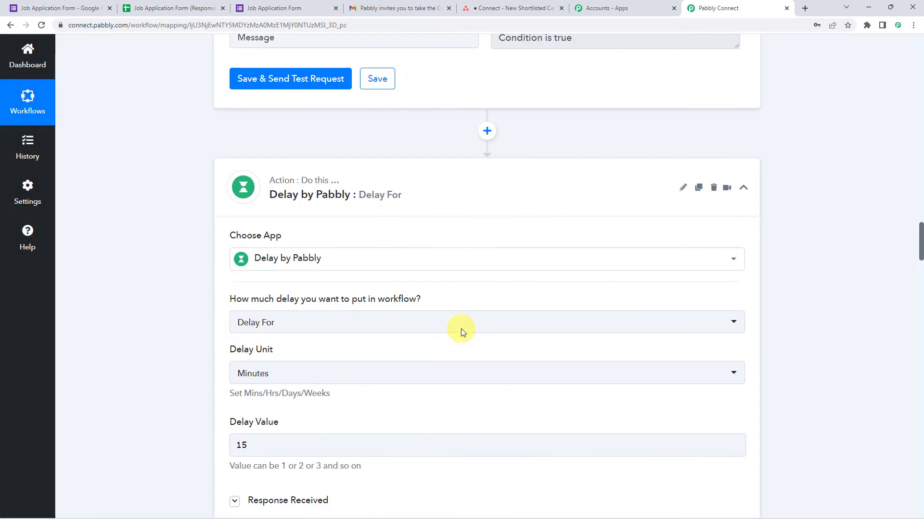
Step: Collapse the Delay, Gmail Send Email and Asana Create a Task step cards
click(443, 250)
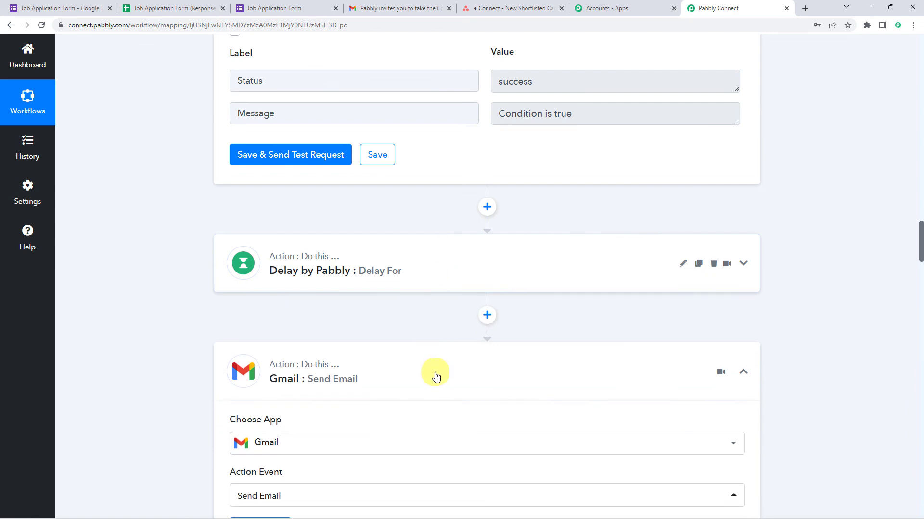
click(433, 375)
click(431, 465)
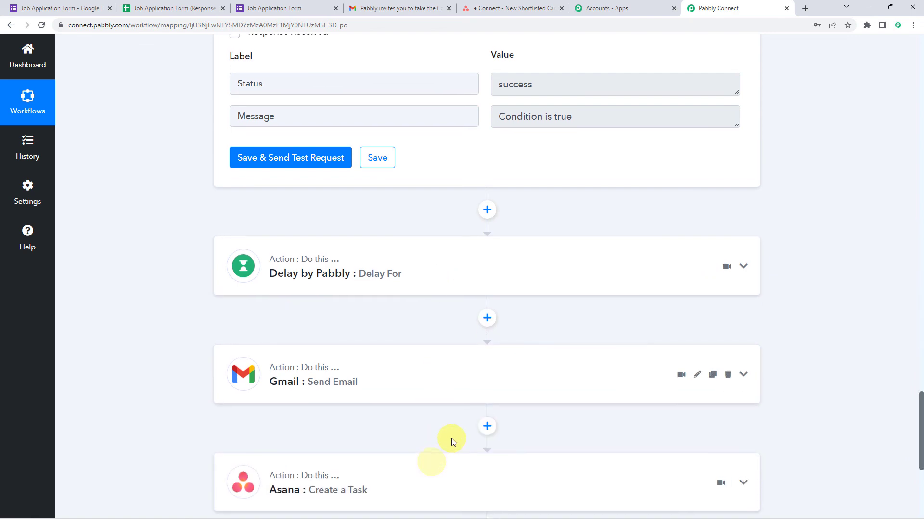
Step: Collapse the Filter, Lookup Table and Google Forms trigger step cards
scroll(459, 385, up, 10)
click(460, 285)
scroll(462, 287, up, 15)
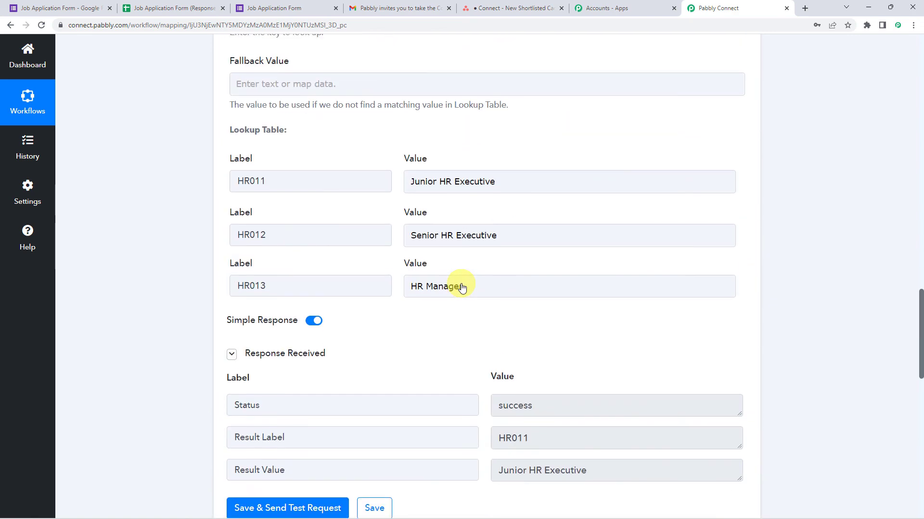
click(461, 288)
scroll(460, 289, up, 15)
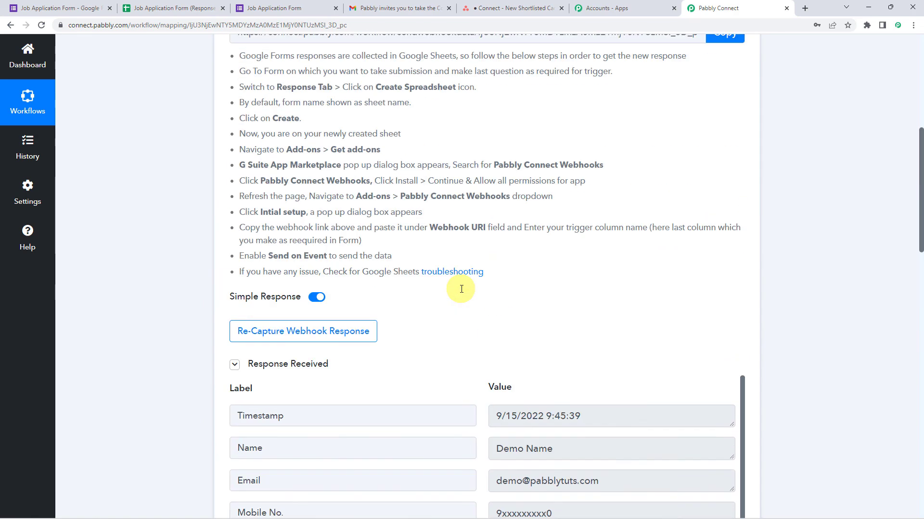
click(471, 194)
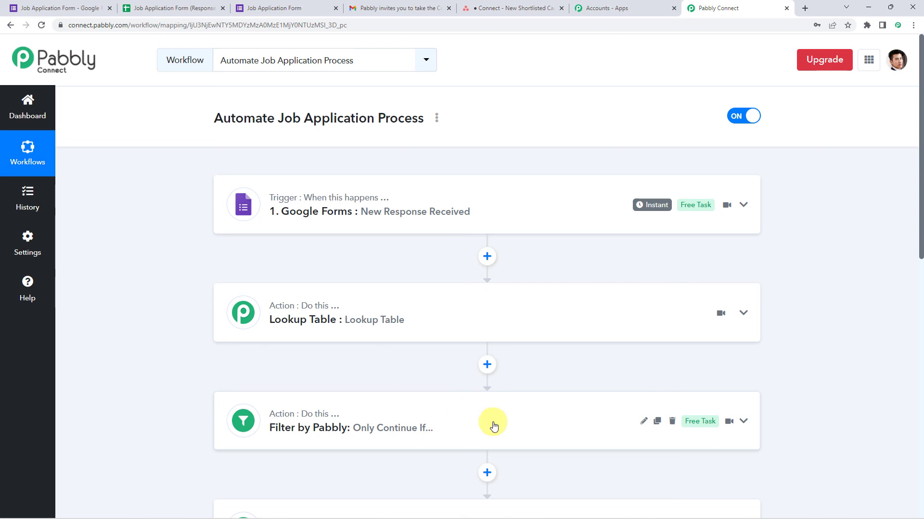
Step: Scroll through the collapsed workflow to review its sequence of steps
scroll(488, 392, down, 1)
scroll(492, 395, down, 2)
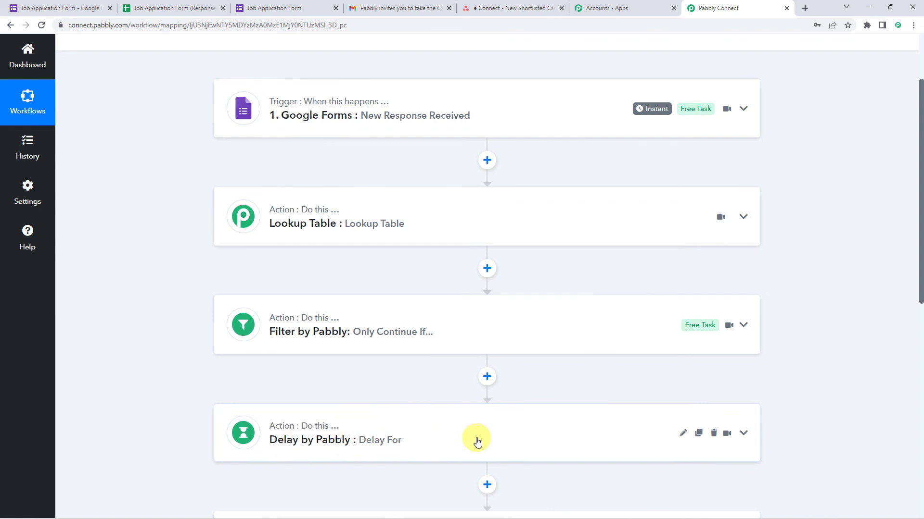
scroll(477, 442, down, 3)
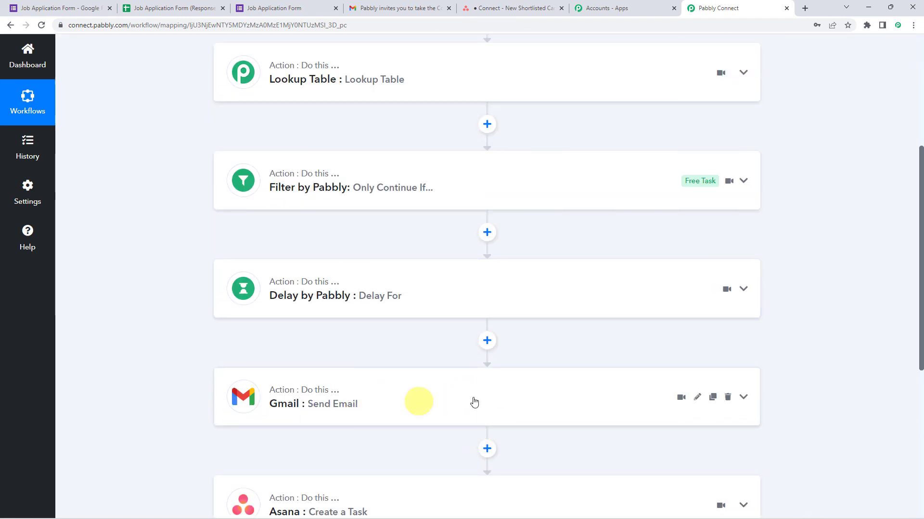
scroll(462, 399, down, 2)
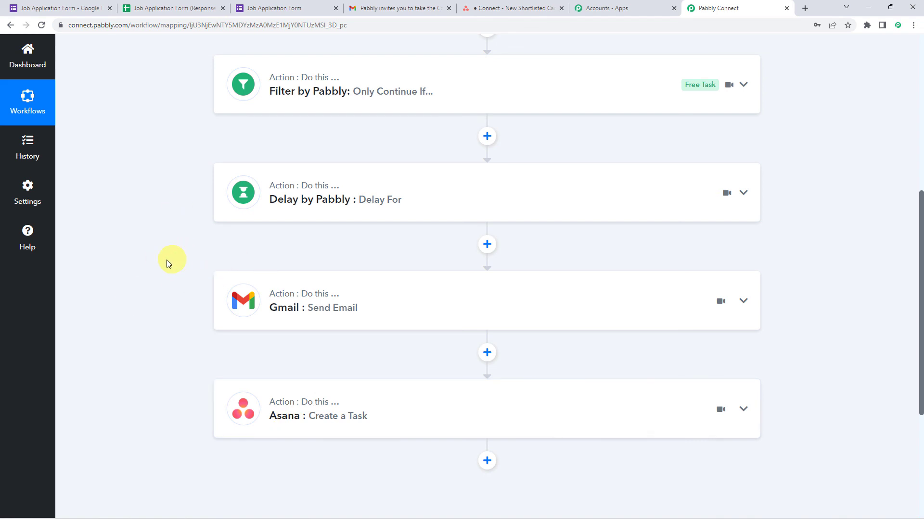
scroll(164, 215, up, 7)
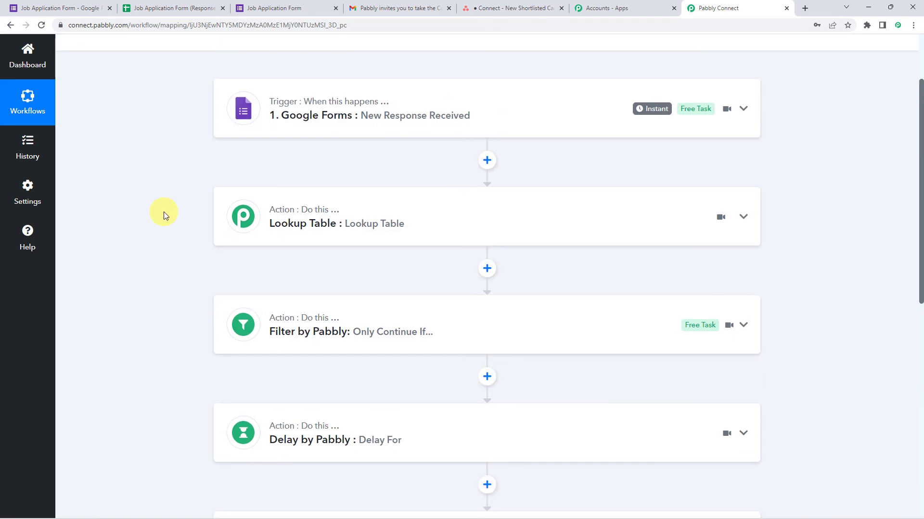